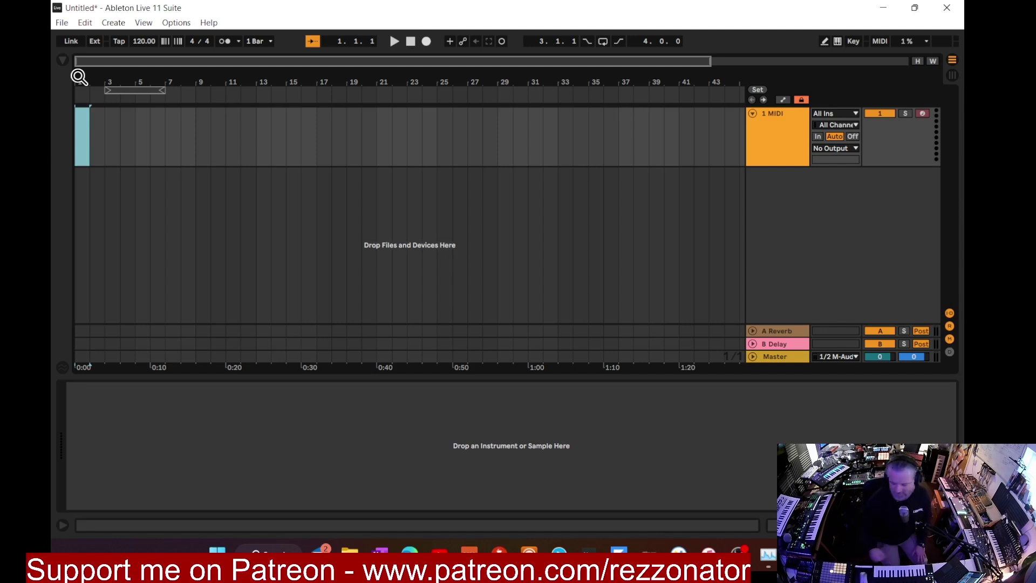
Load the 909 Core Kit drum rack onto the empty MIDI track from the library's drum results
left_click(82, 199)
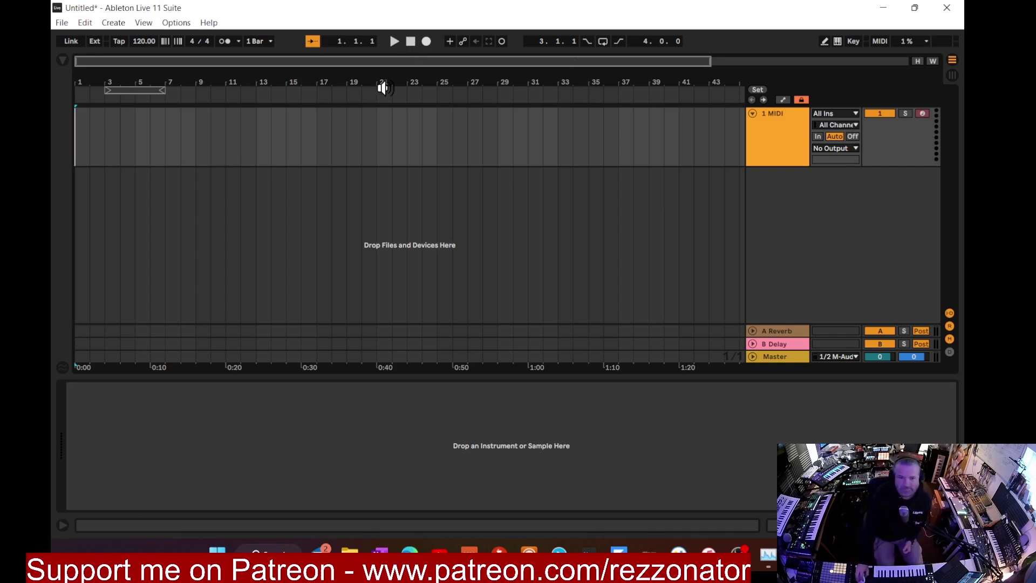
left_click(62, 58)
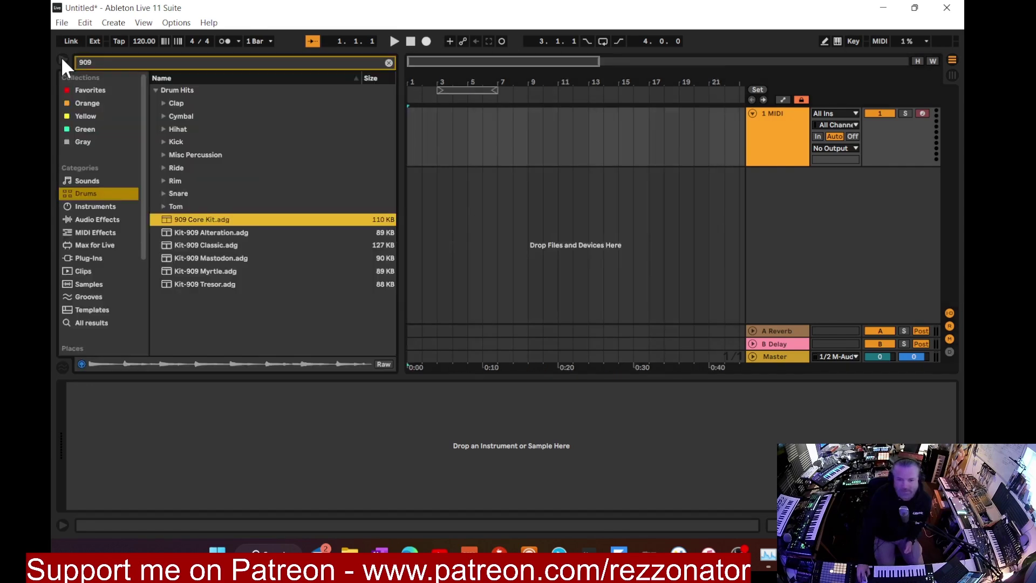
left_click(782, 129)
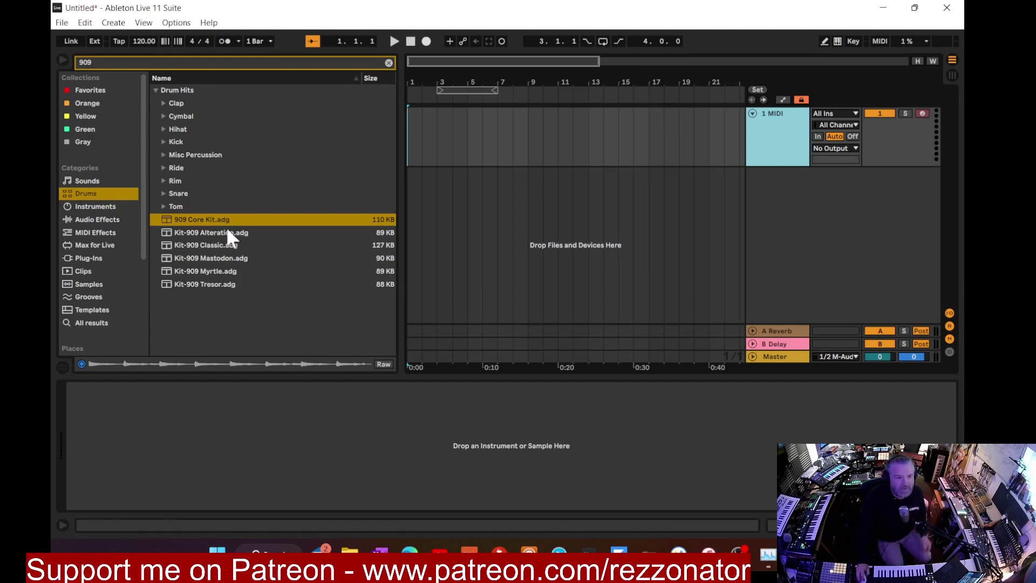
left_click_drag(187, 216, 196, 424)
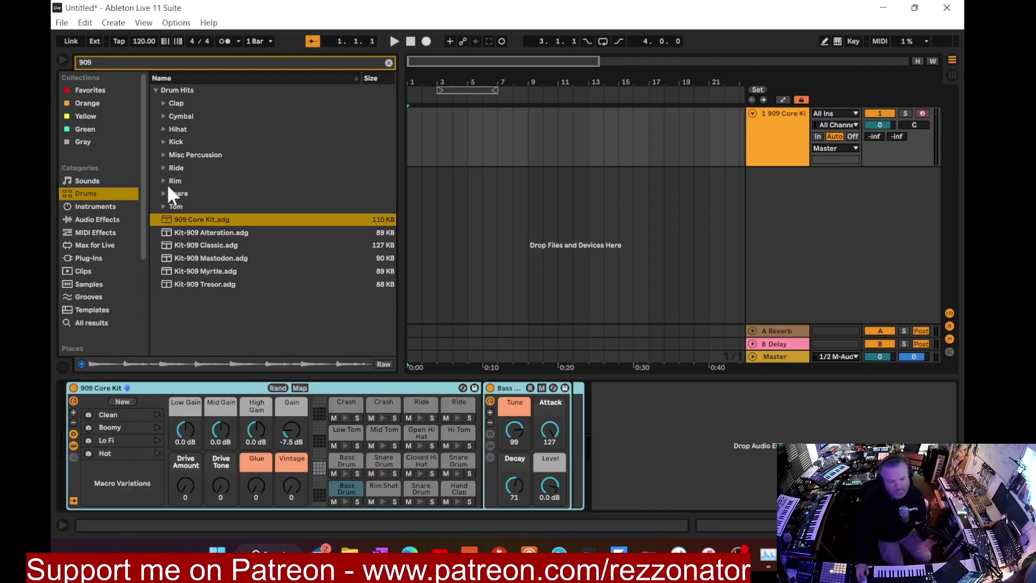
left_click(63, 60)
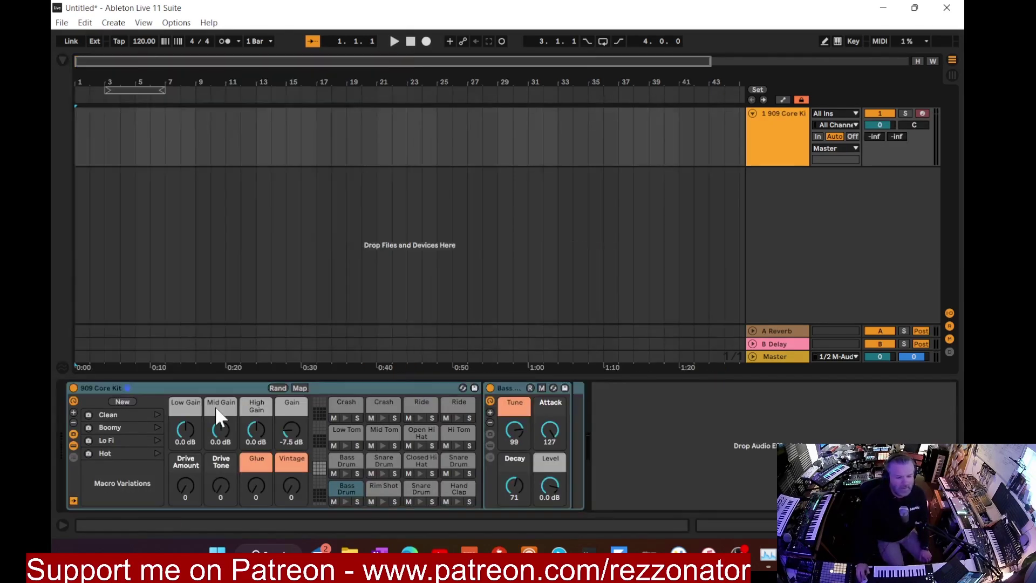
Mute the 909 kit track and select its first Bass Drum pad
left_click(342, 491)
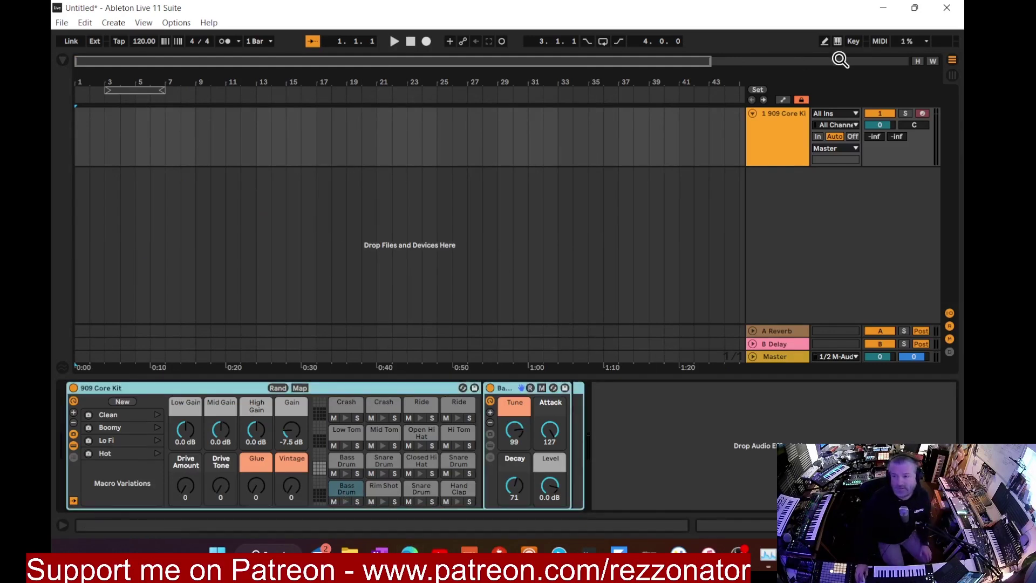
left_click(877, 113)
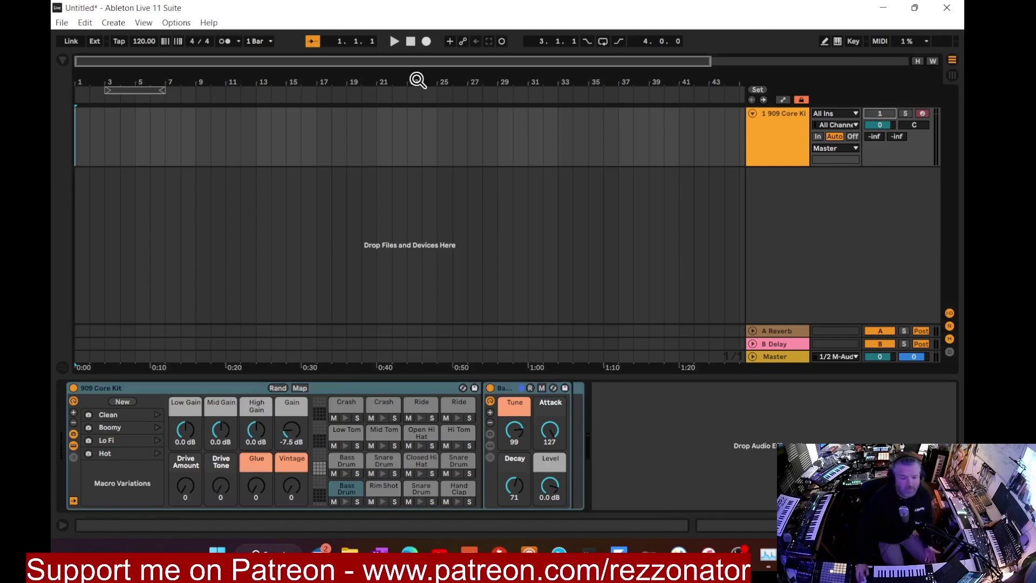
left_click(342, 490)
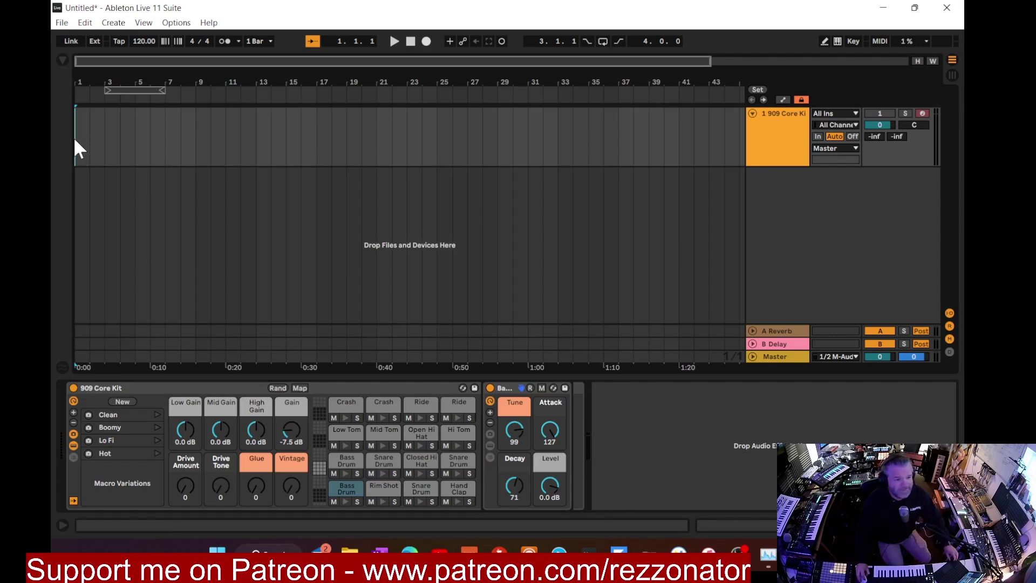
Create an empty one-bar MIDI clip in bar 1 of the 909 kit track
left_click(88, 153)
left_click_drag(90, 143, 78, 142)
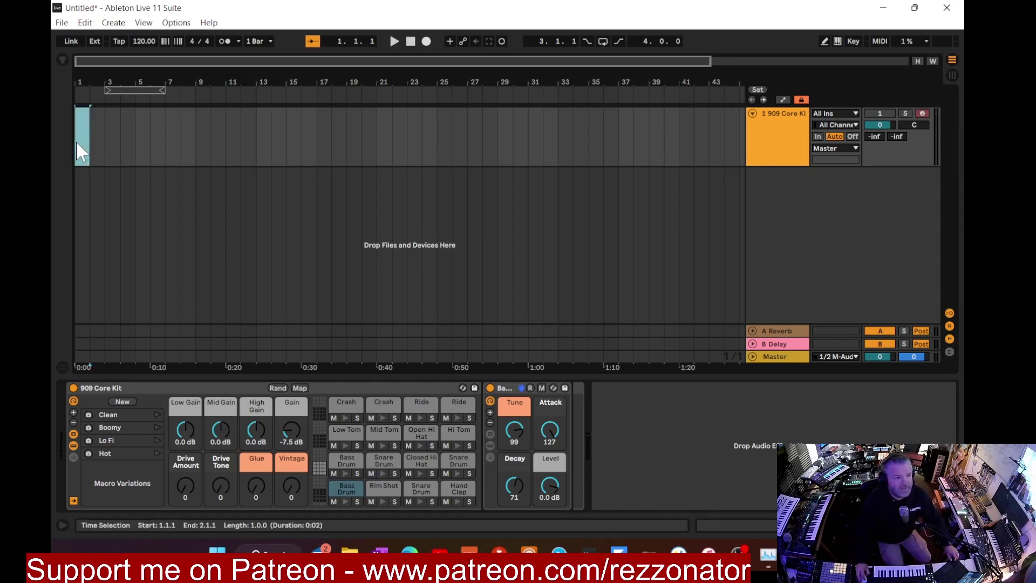
key("ctrl+shift+m")
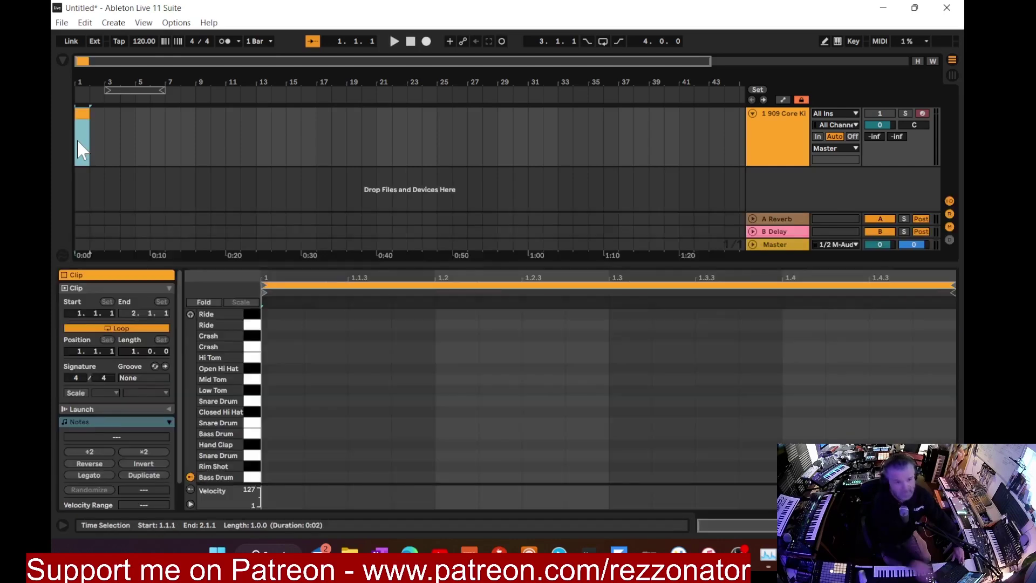
Add sixteenth-length Bass Drum notes on beats 1, 2, 3 and 4 of the one-bar clip
double_click(286, 477)
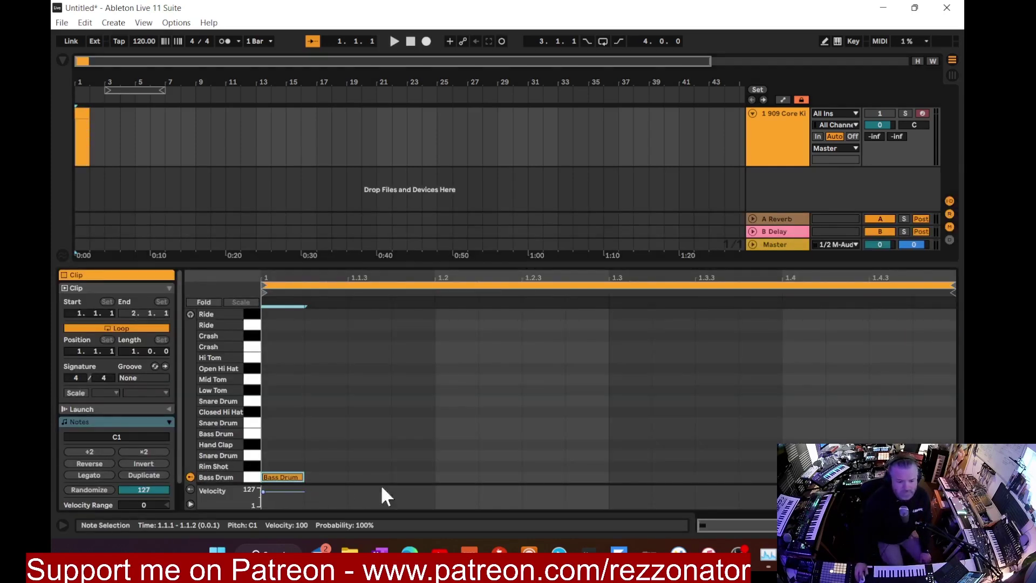
double_click(455, 478)
double_click(630, 478)
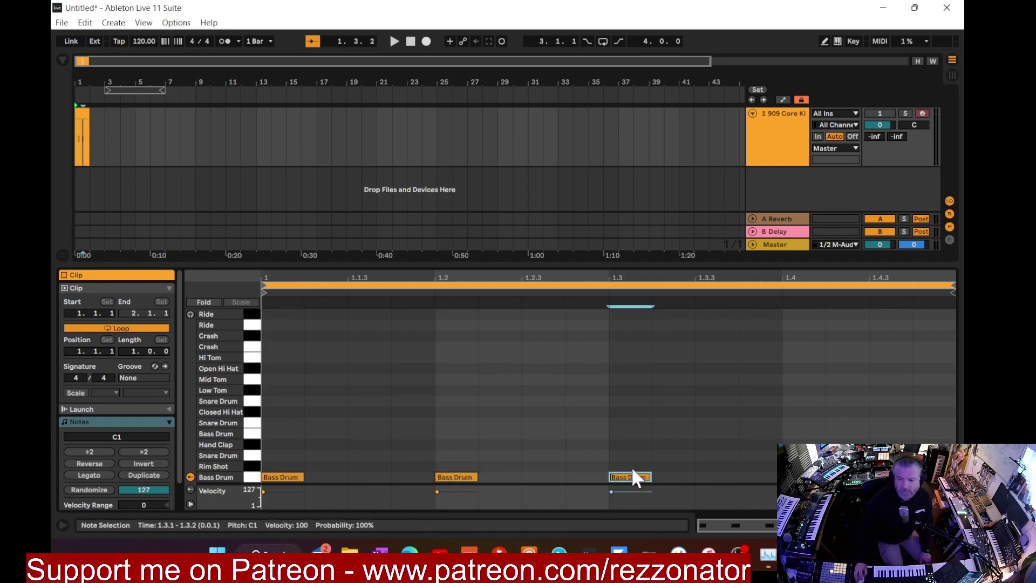
left_click(804, 478)
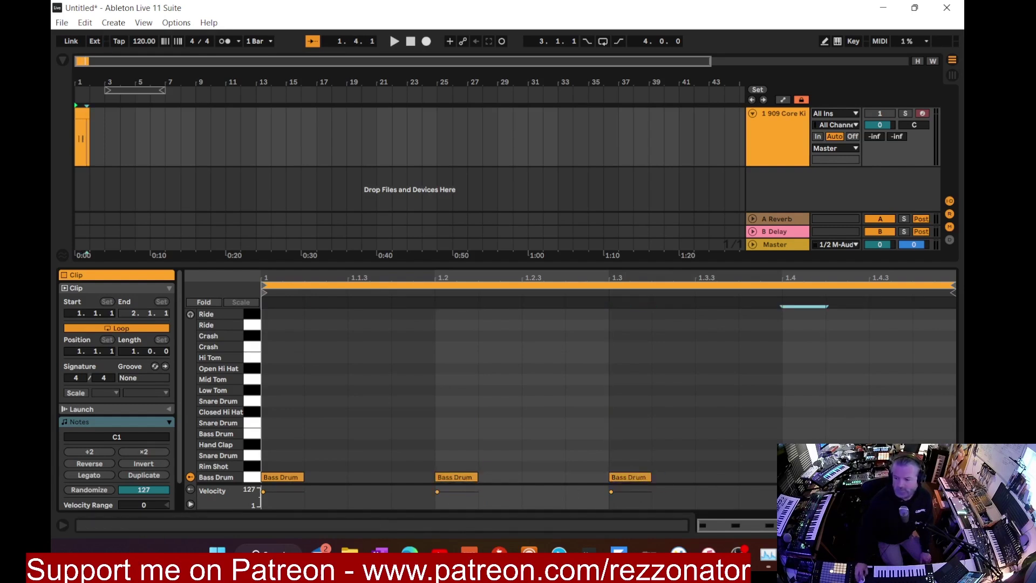
Duplicate the one-bar kick clip repeatedly so that copies fill bars 1 to 16 of the arrangement
key("ctrl+alt+l")
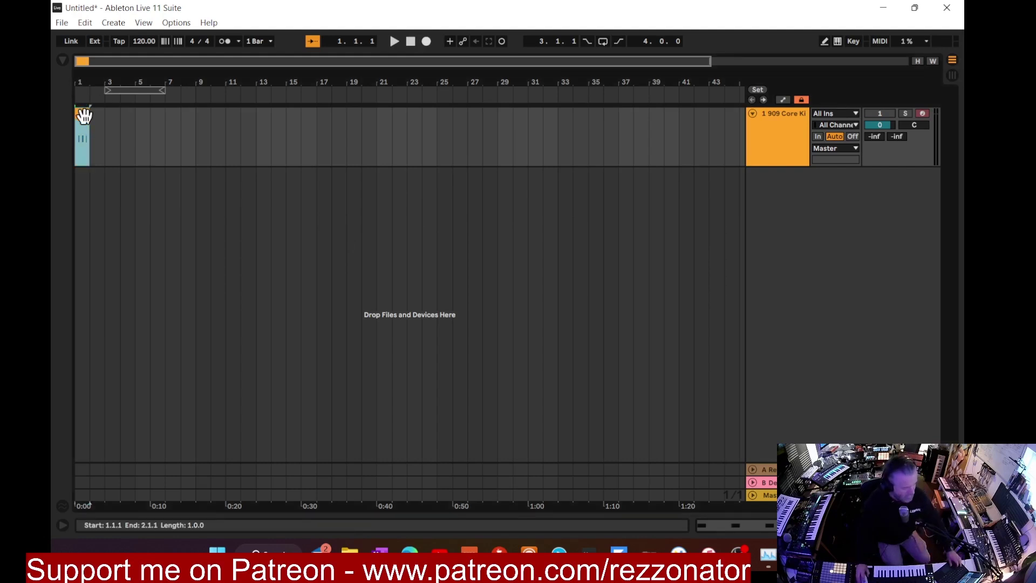
key("ctrl+d")
key("ctrl+d")
key("ctrl+d")
key("ctrl+d")
key("ctrl+d")
key("ctrl+d")
key("ctrl+d")
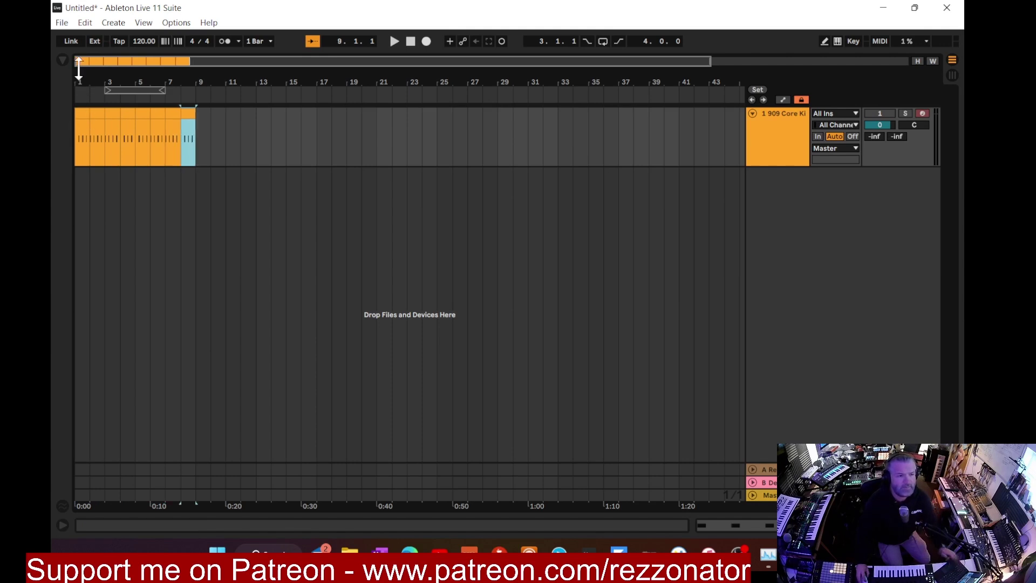
key("ctrl+d")
key("ctrl+d")
key("ctrl+d")
key("ctrl+d")
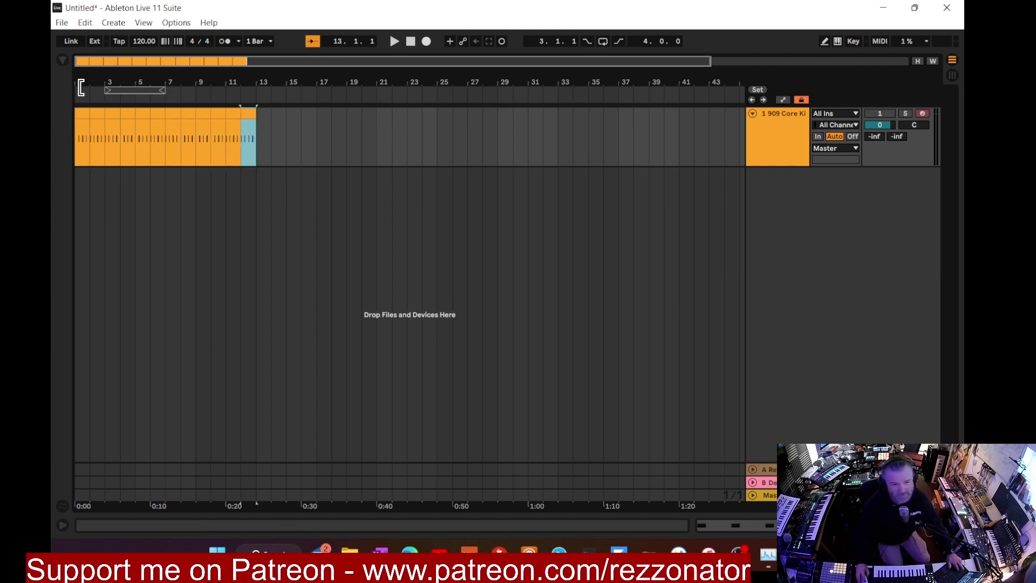
key("ctrl+d")
key("ctrl+d")
key("ctrl+d")
key("ctrl+d")
key("ctrl+d")
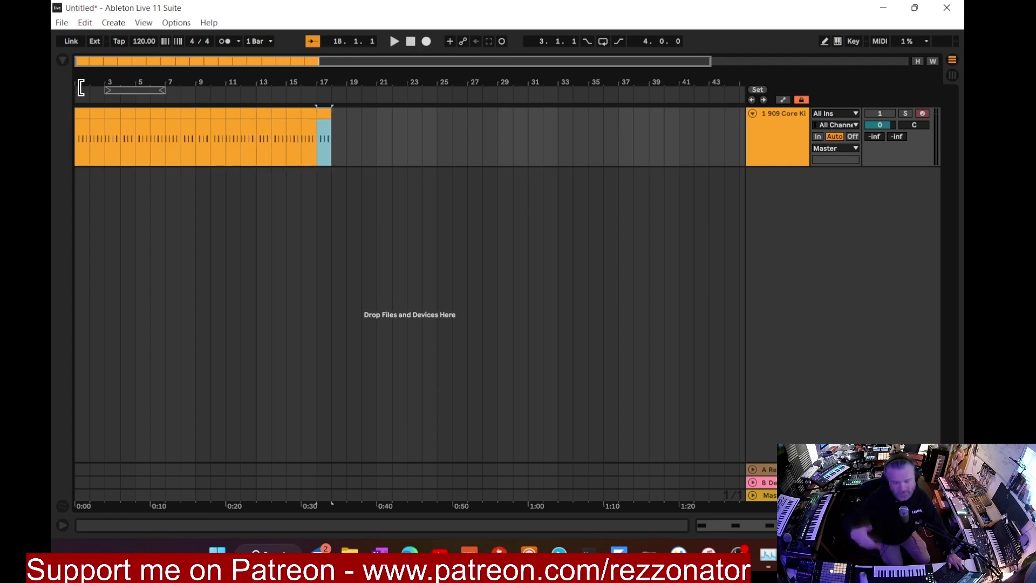
key("ctrl+z")
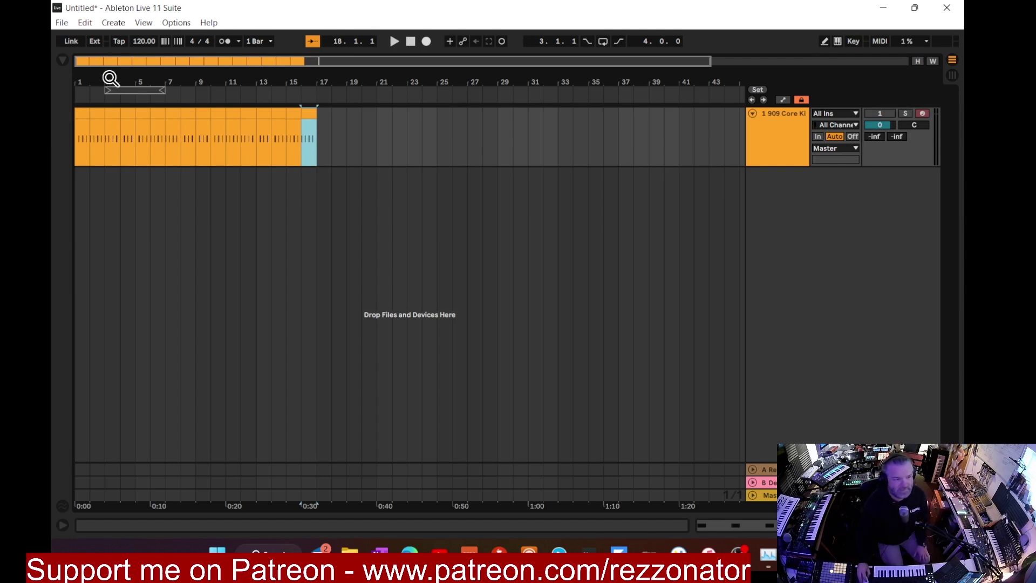
Collapse the 909 kit track and insert a new MIDI track below it
left_click_drag(82, 81, 74, 81)
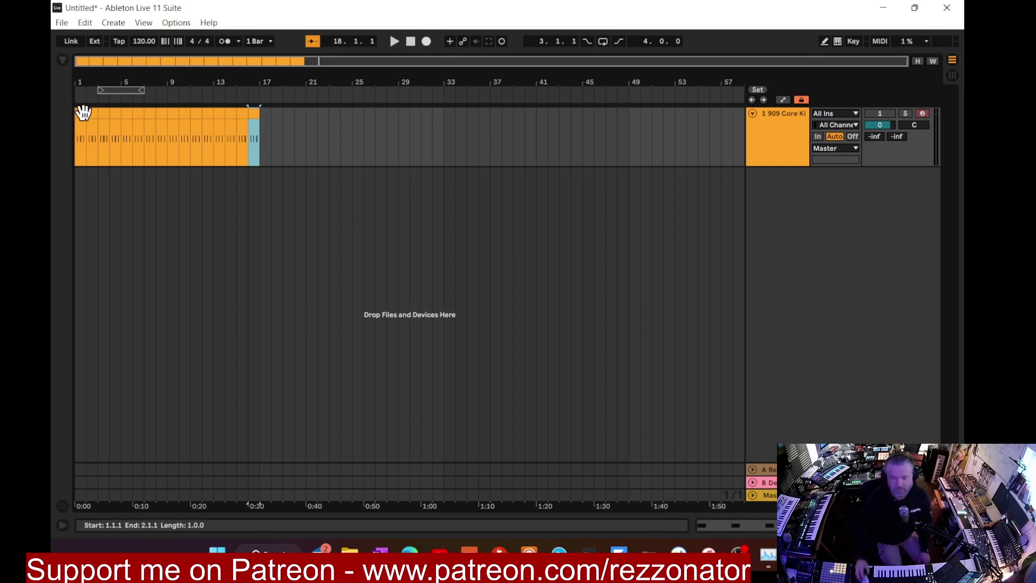
left_click(752, 114)
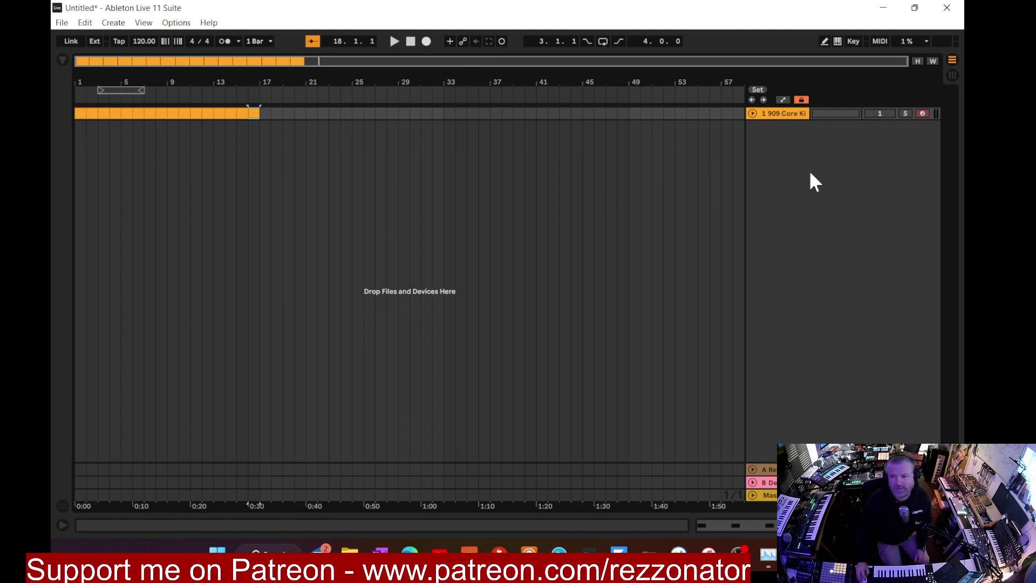
left_click(770, 144)
right_click(771, 145)
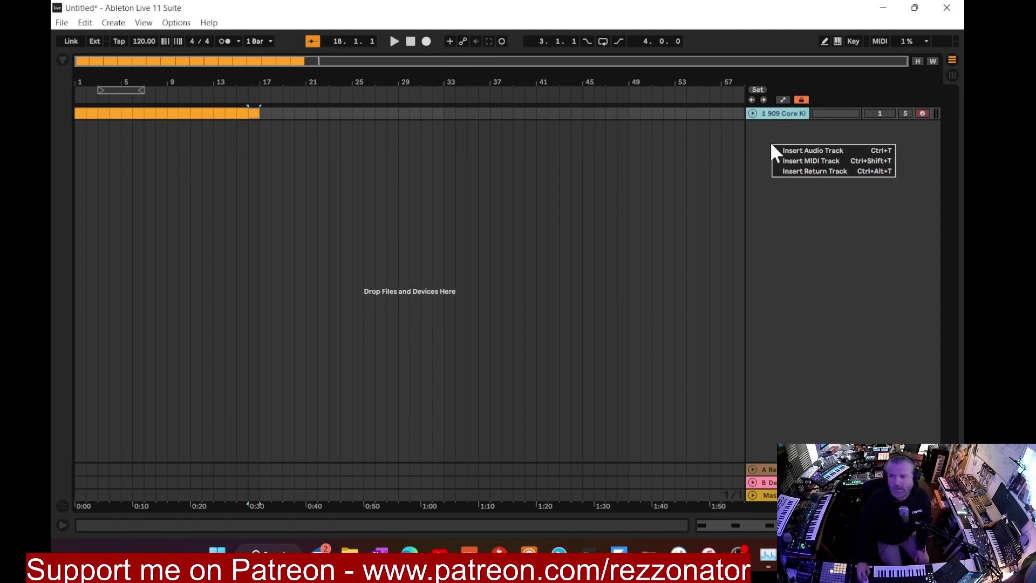
left_click(834, 161)
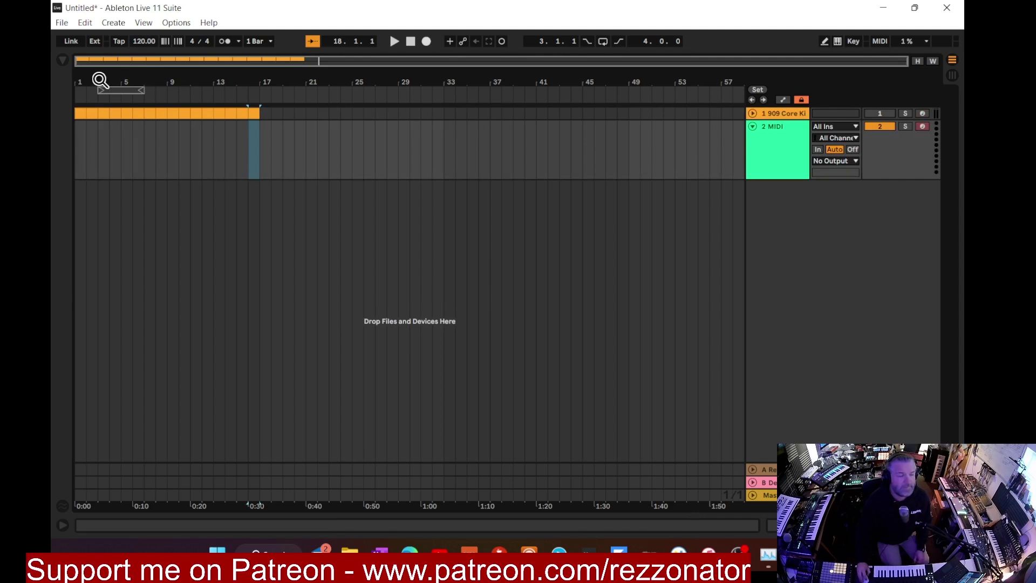
Load an Instrument Rack containing the Analog synth onto the new MIDI track and show the rack's macro controls
left_click(63, 59)
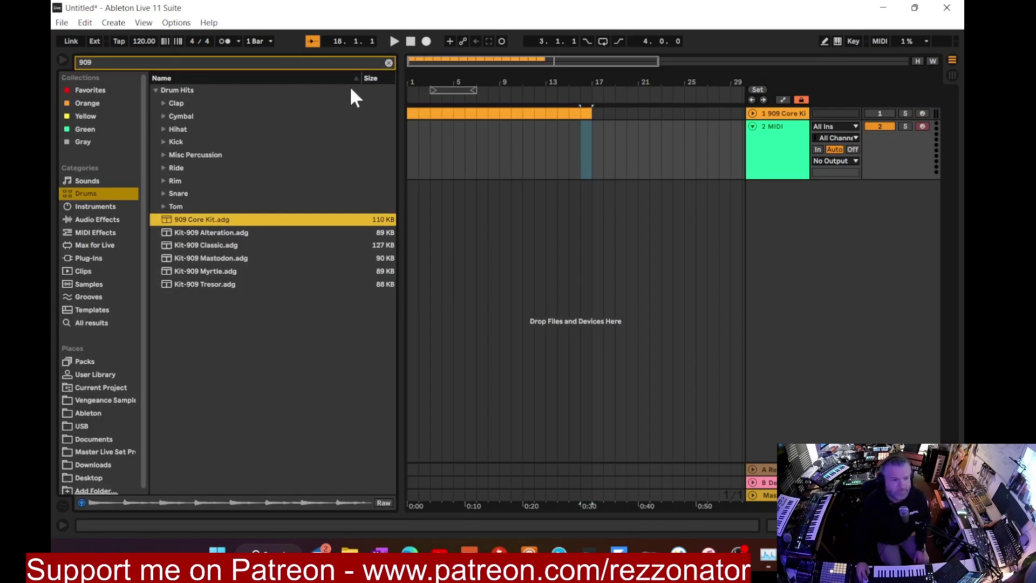
left_click(389, 63)
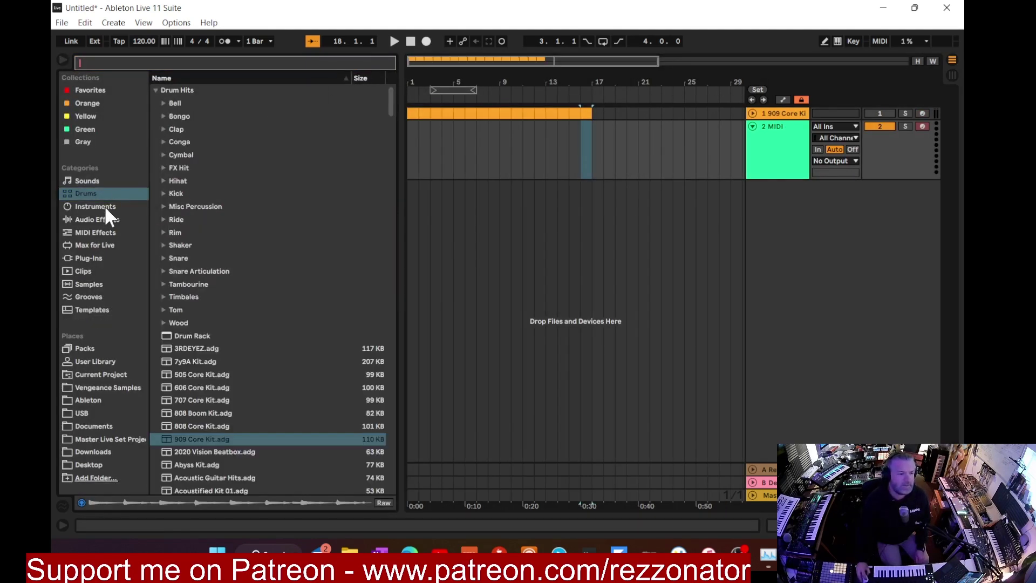
left_click(95, 206)
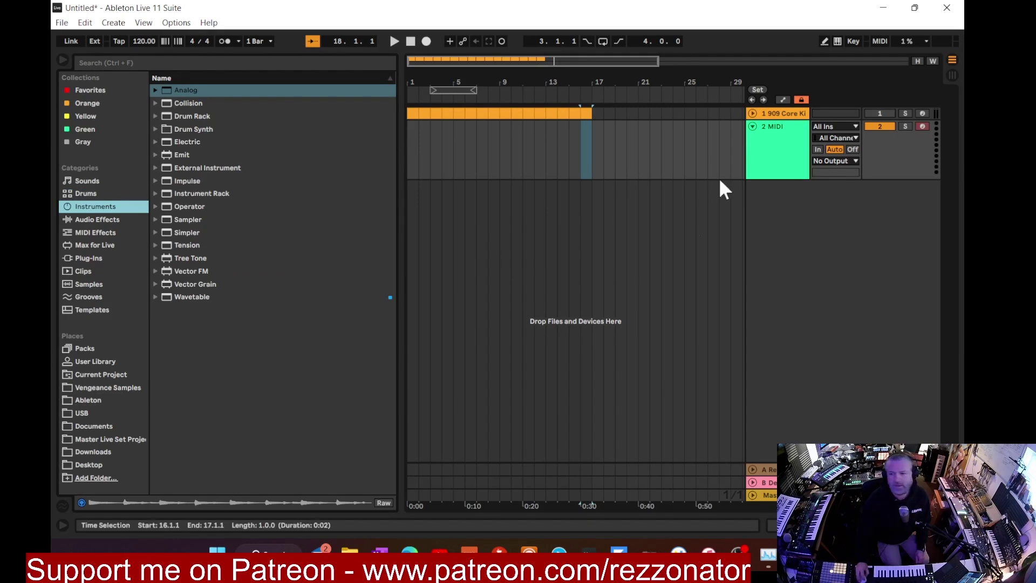
double_click(795, 141)
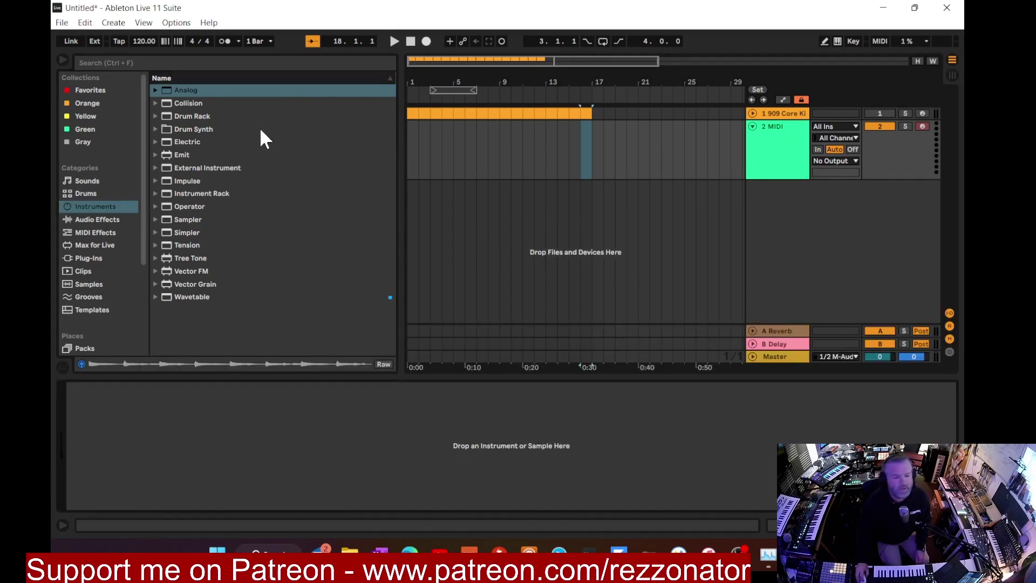
left_click_drag(193, 193, 174, 426)
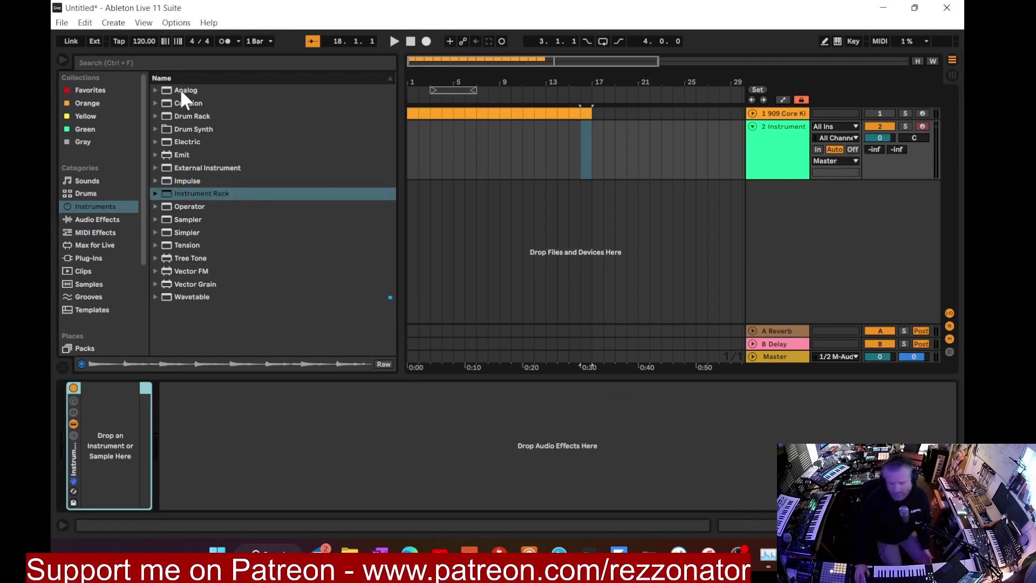
left_click_drag(180, 88, 122, 419)
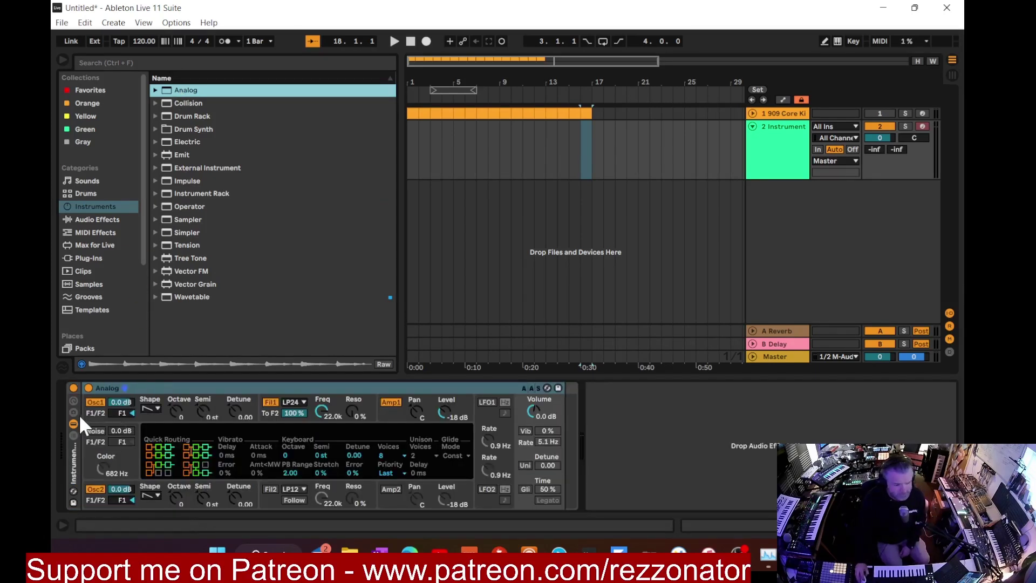
left_click(73, 398)
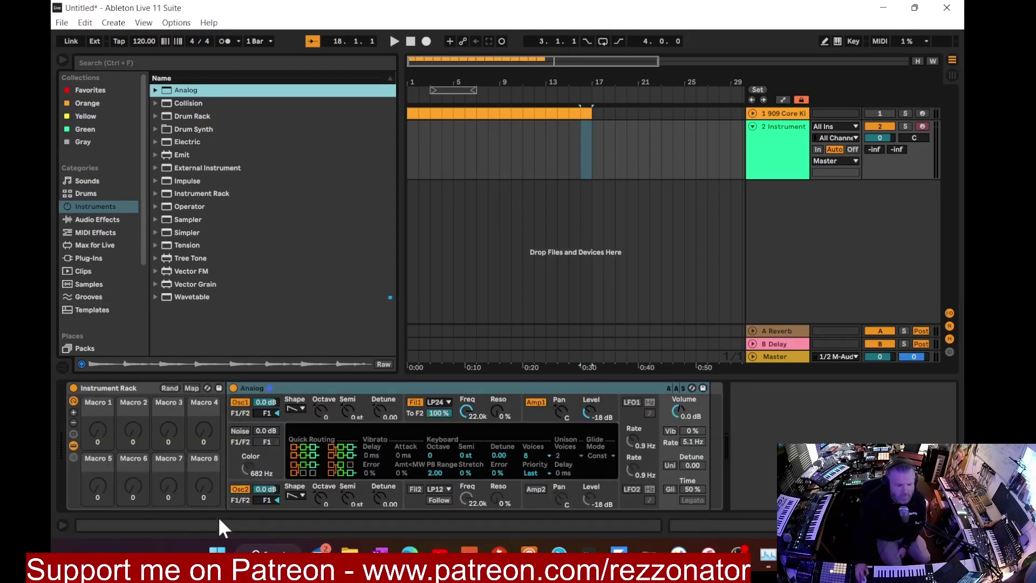
Turn off Analog's oscillator 2 and set the shape of oscillator 1 to noise
left_click(239, 489)
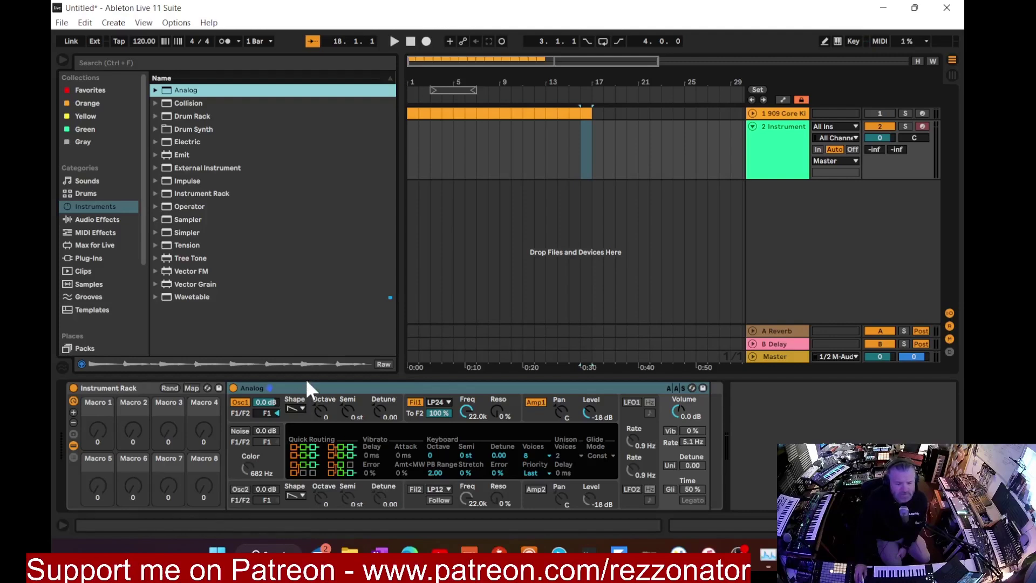
left_click(302, 406)
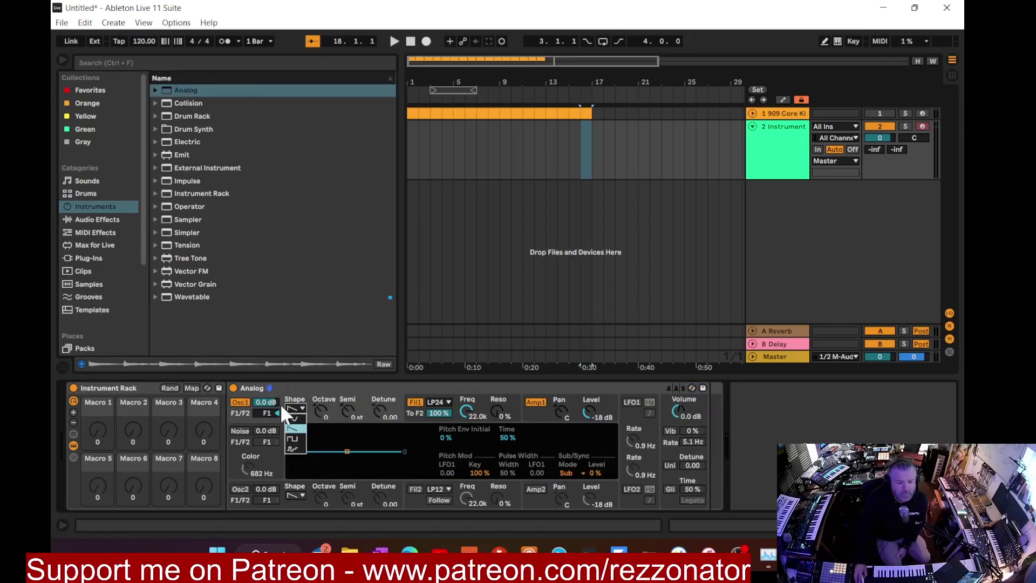
left_click(303, 449)
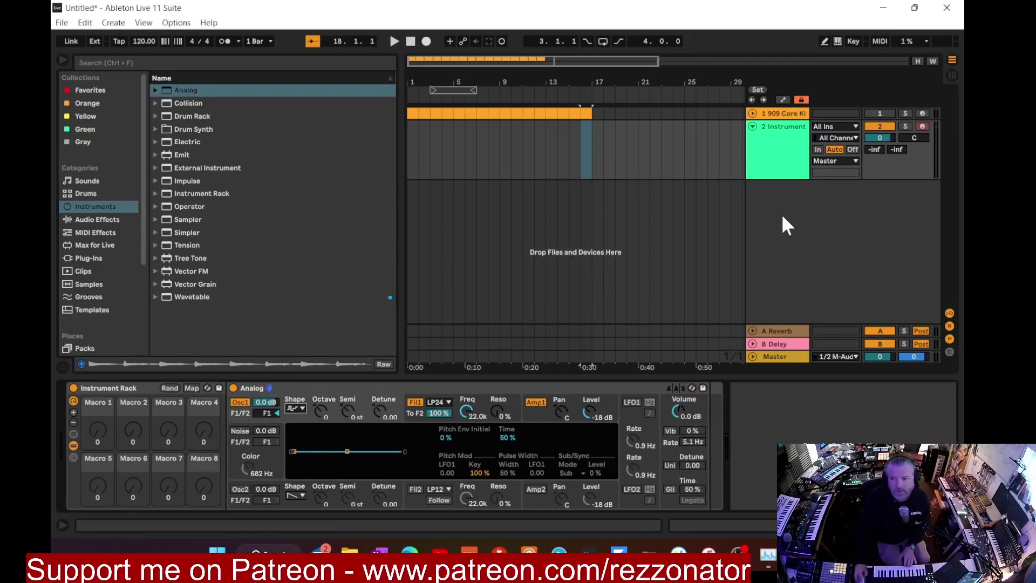
Arm the Instrument Rack track for recording and map Analog's Filter 1 frequency to Macro 1
left_click(923, 126)
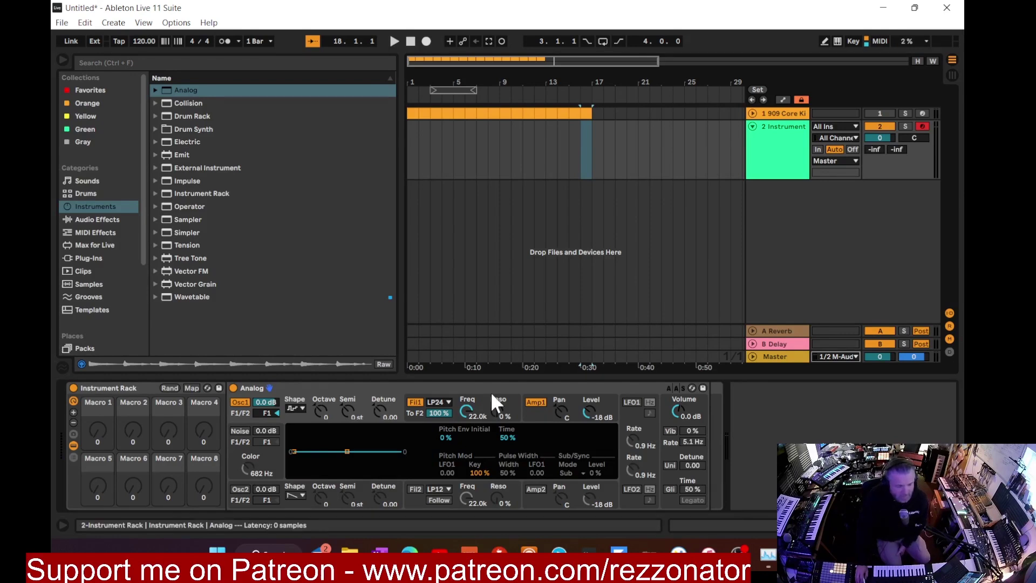
right_click(466, 410)
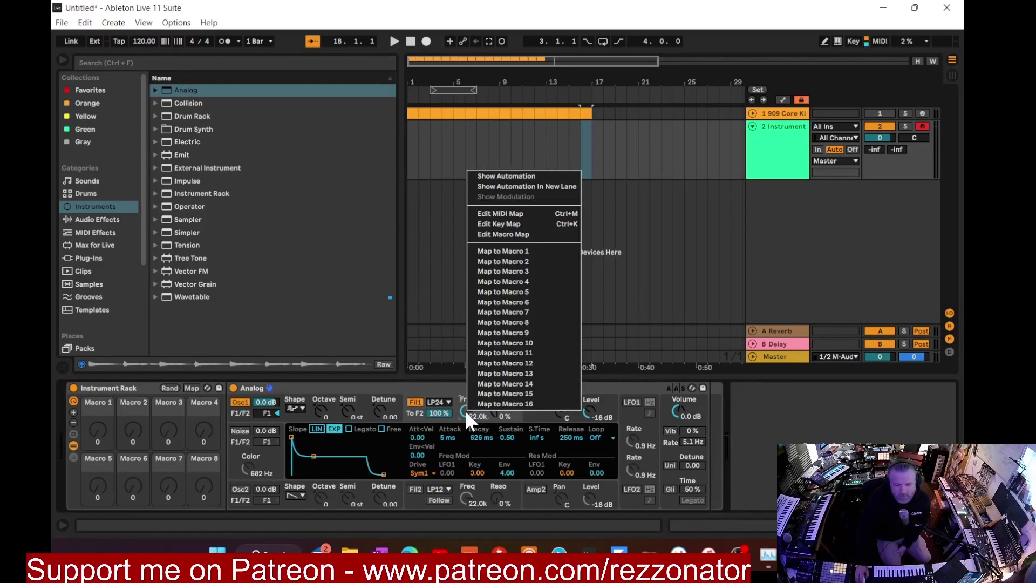
left_click(522, 251)
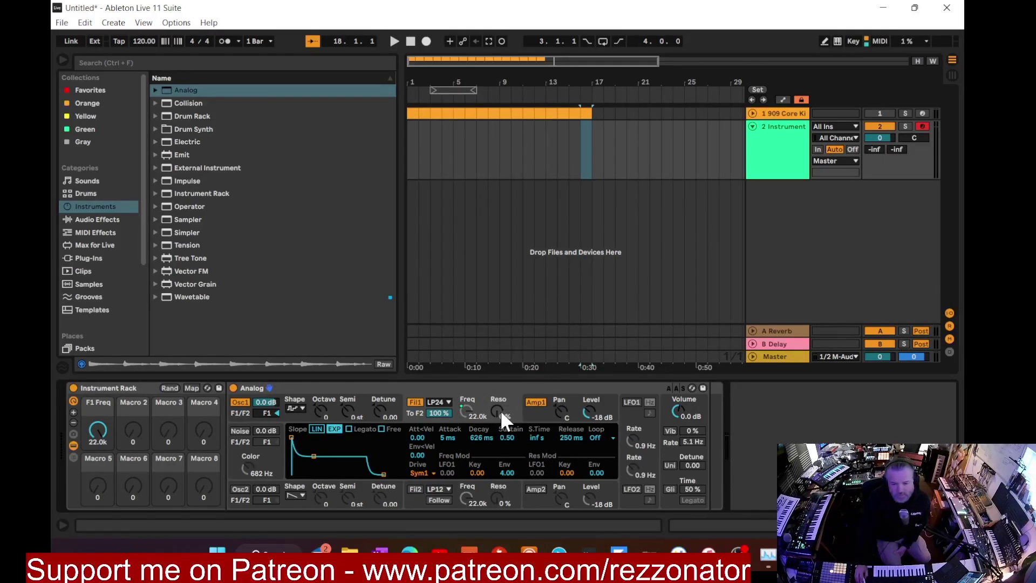
Map Analog's Filter 1 resonance to Macro 1, sweep the macro down and leave it at 411
right_click(500, 409)
left_click(542, 251)
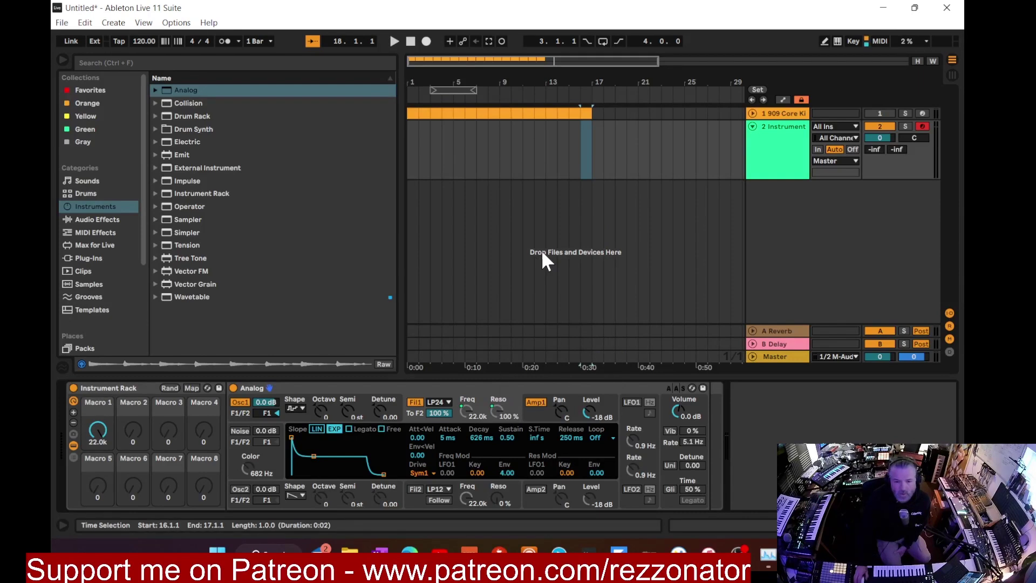
left_click_drag(99, 426, 99, 459)
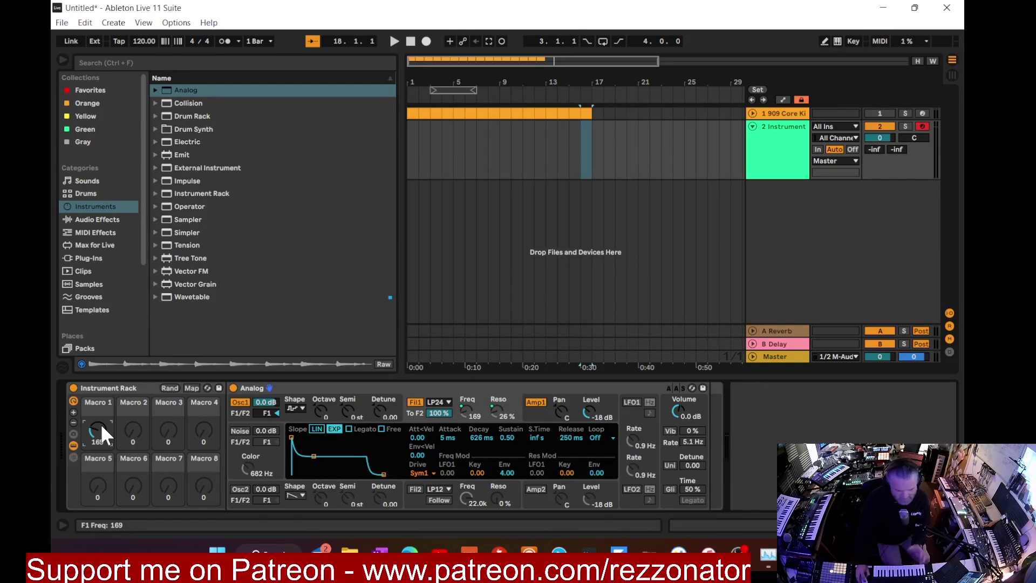
mouse_move(99, 430)
left_mouse_down()
mouse_move(98, 416)
mouse_move(98, 439)
left_mouse_up()
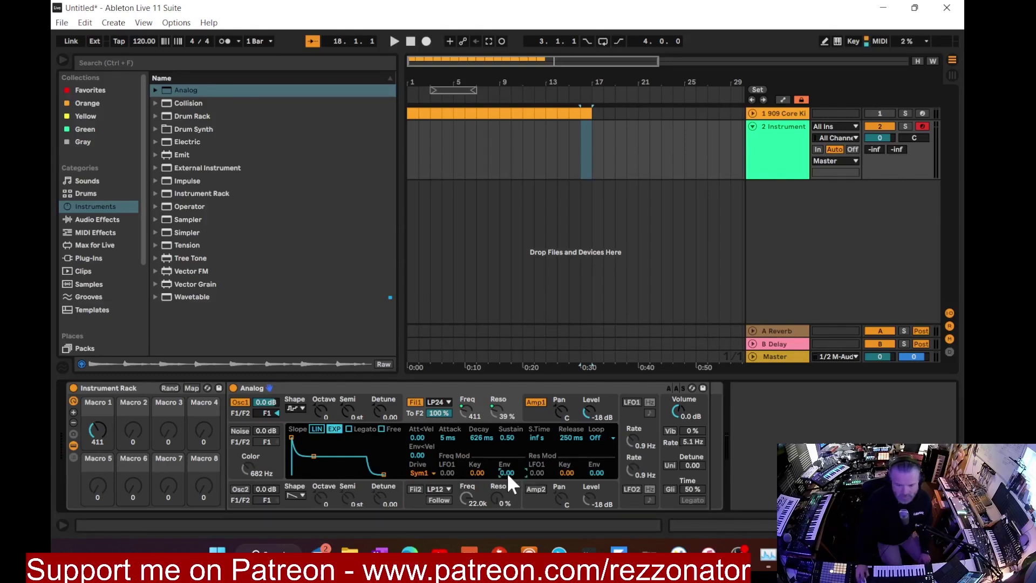
Set Analog's Amp 1 envelope to an attack of about 8.42 s and a release of 15.0 s
left_click(537, 415)
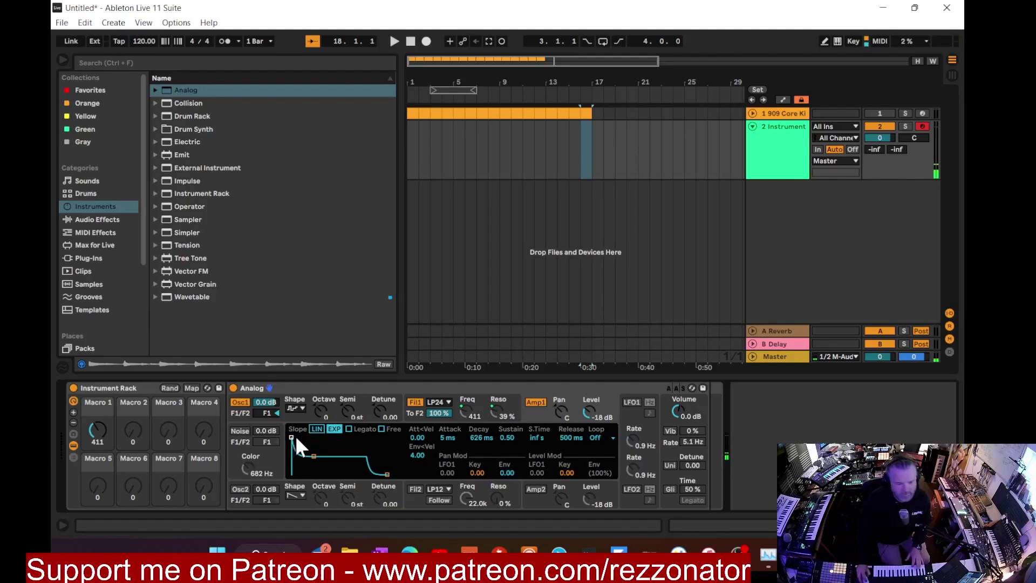
left_click_drag(291, 437, 326, 437)
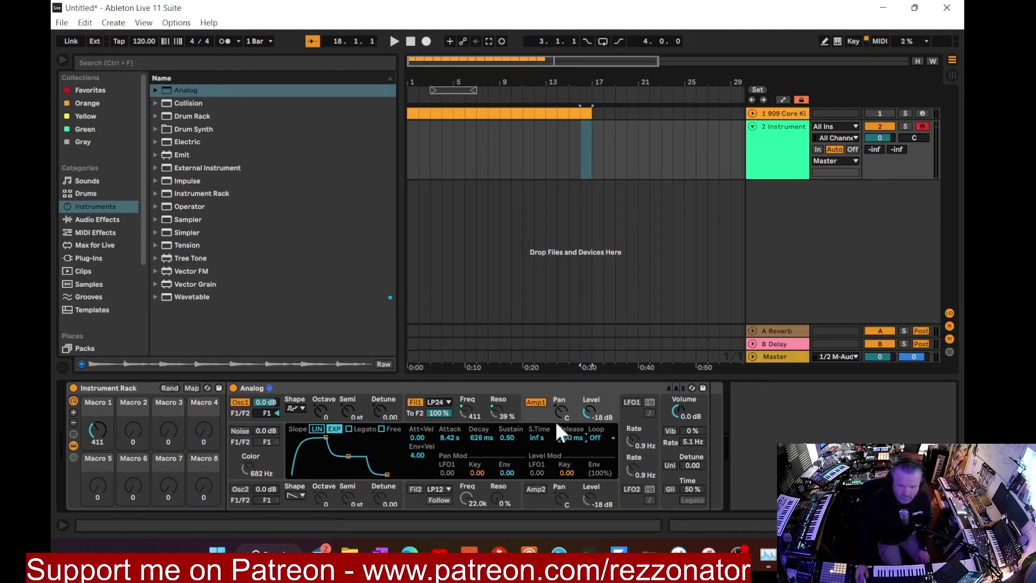
left_click_drag(567, 436, 567, 410)
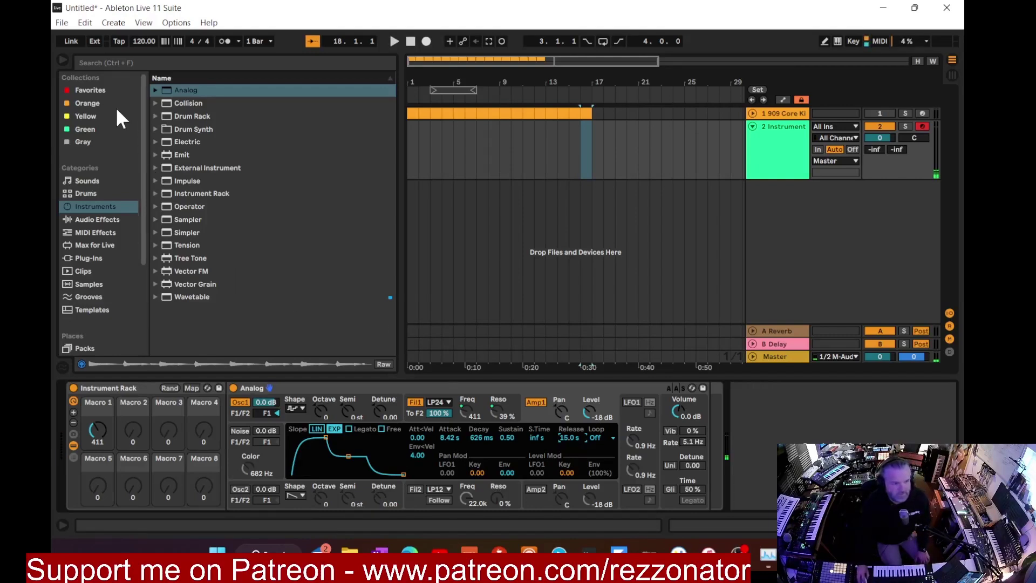
Hide the browser and create an eight-bar MIDI clip on the Instrument Rack track, from bar 1 to bar 9
left_click(61, 60)
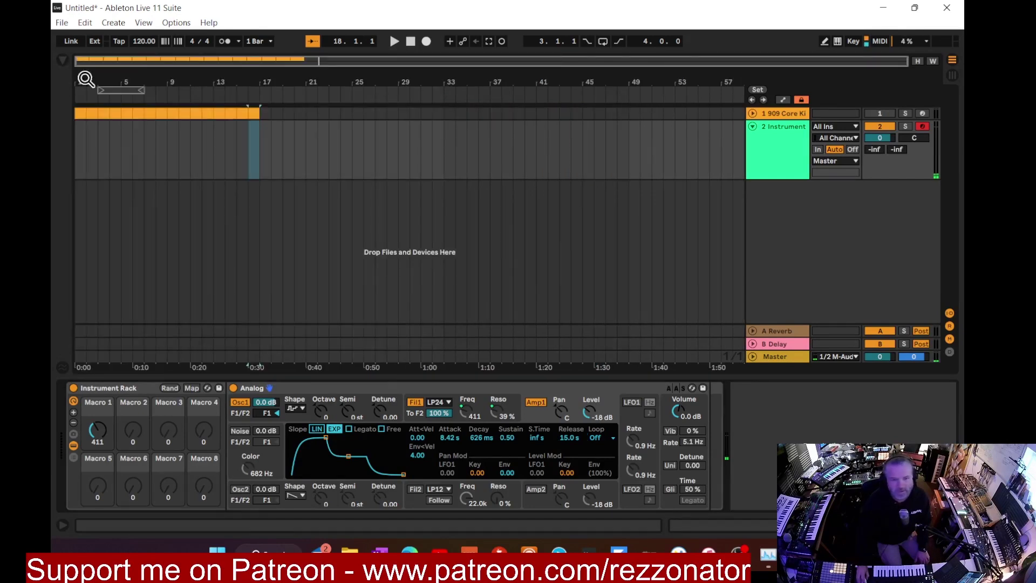
left_click_drag(93, 82, 93, 87)
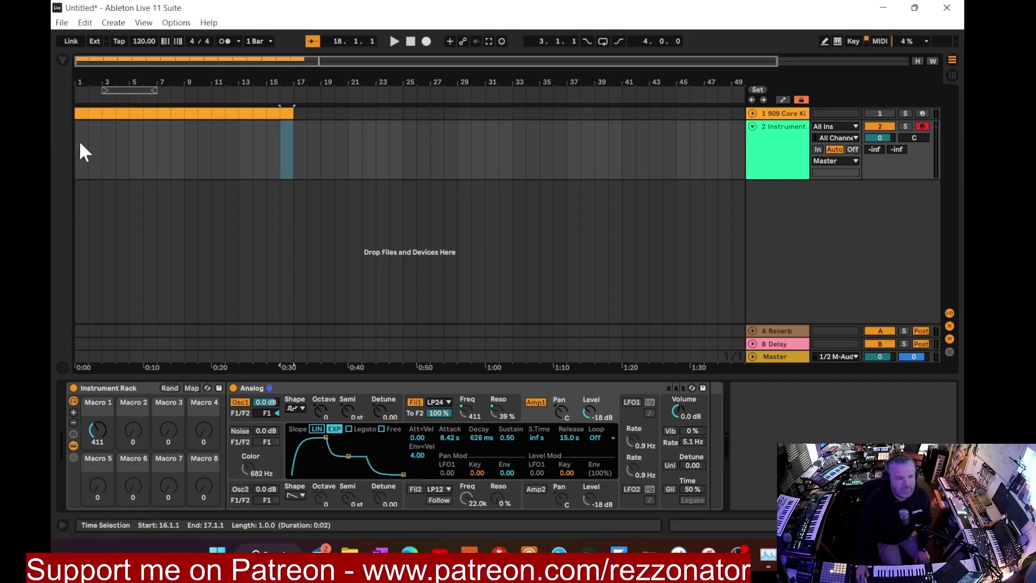
left_click_drag(77, 152, 183, 149)
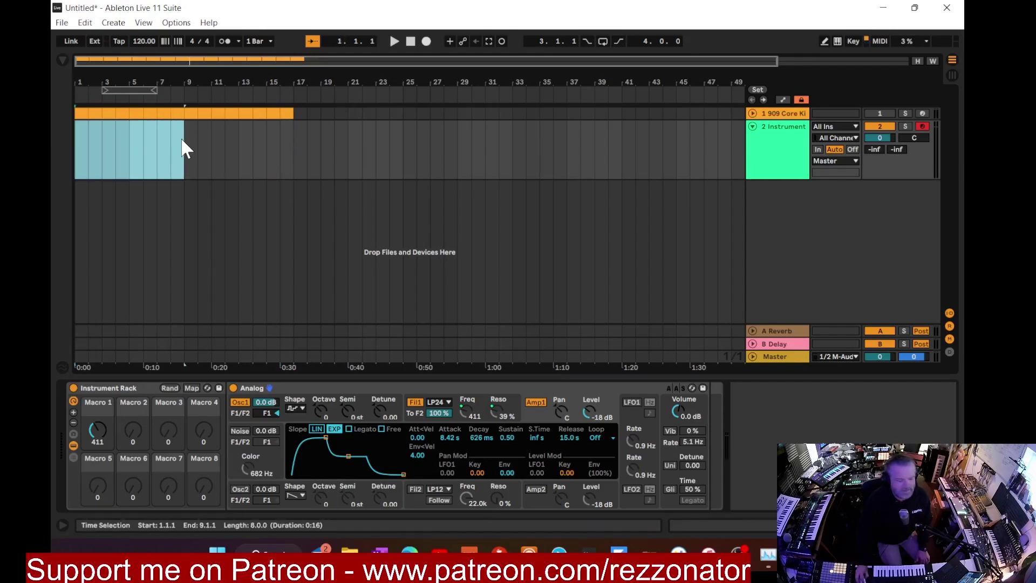
key("ctrl+shift+m")
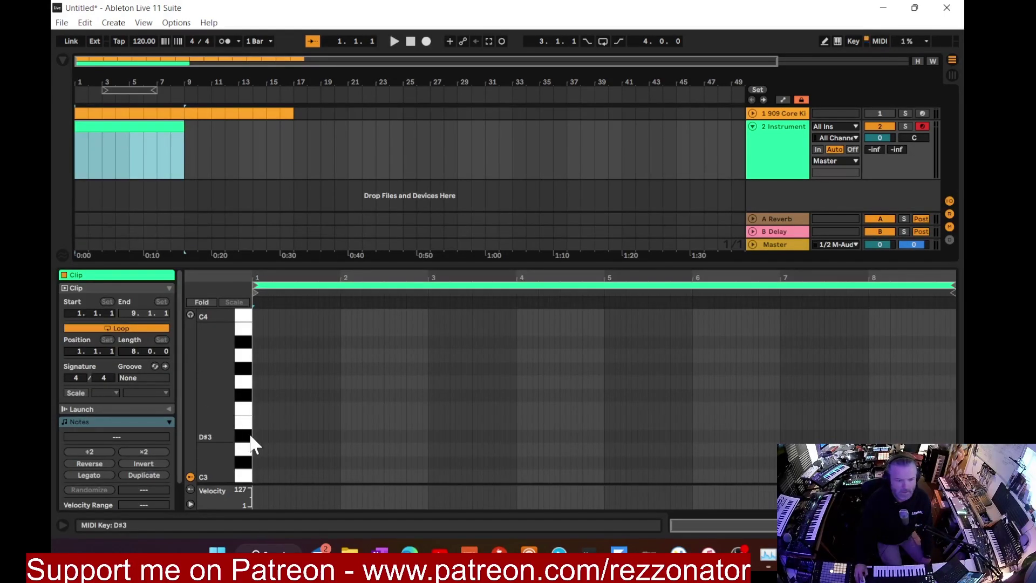
Add a C3 note at the clip's start, extend it with Legato to fill the clip, and hide the clip view
left_click(255, 475)
double_click(255, 475)
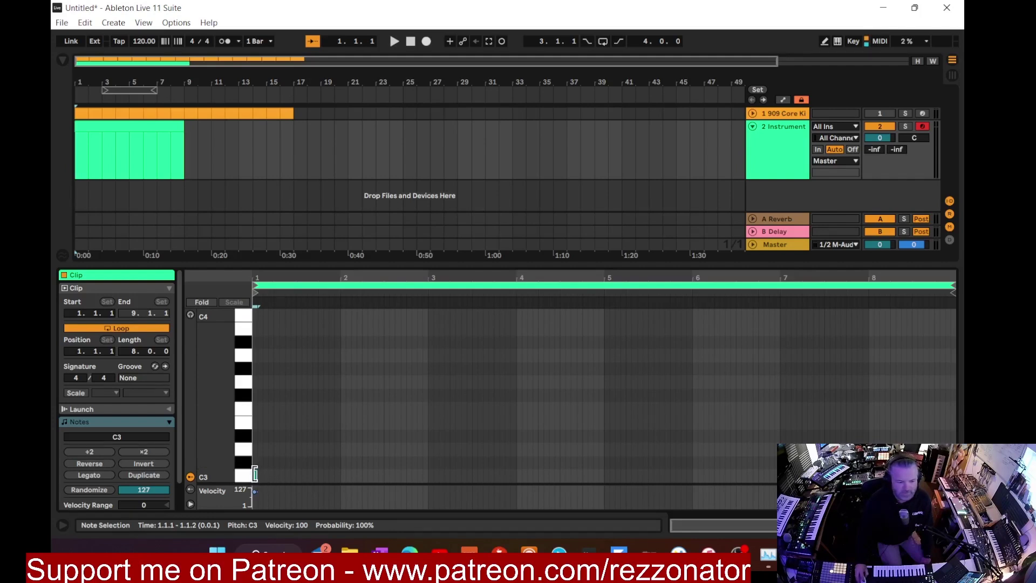
left_click(93, 474)
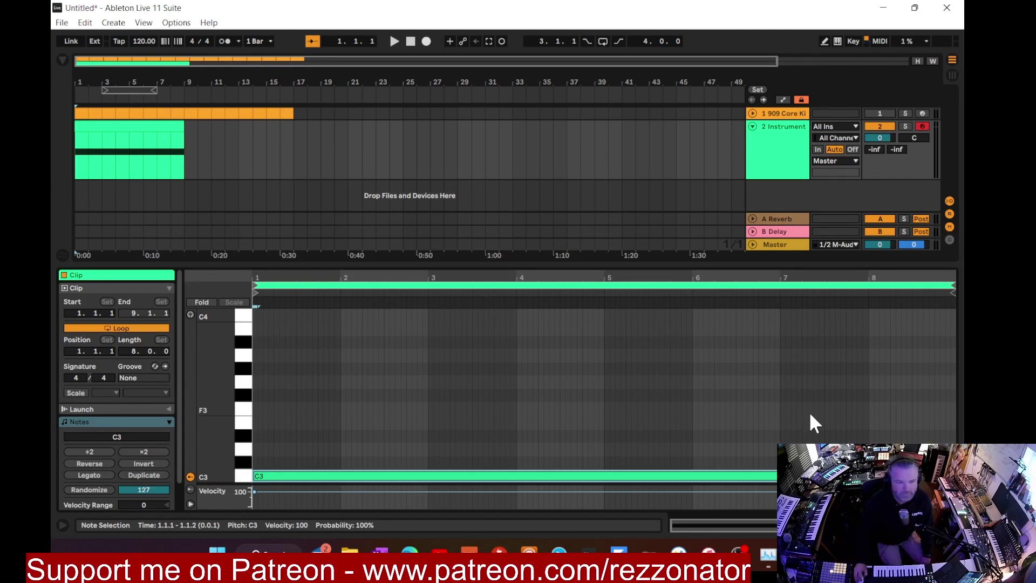
key("ctrl+alt+l")
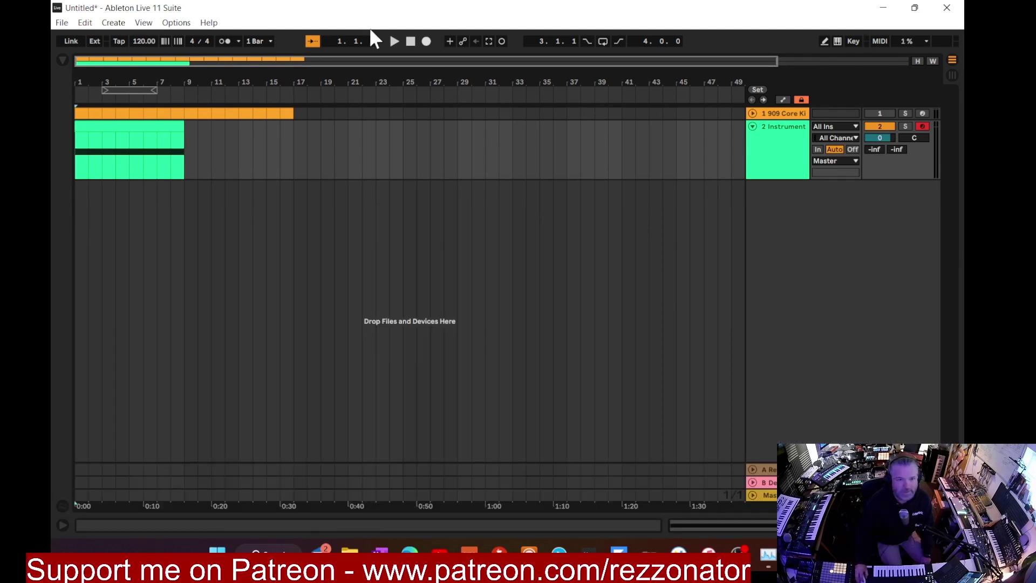
Play the arrangement from the start several times to hear the noise note with the kick, and stop playback
left_click(397, 42)
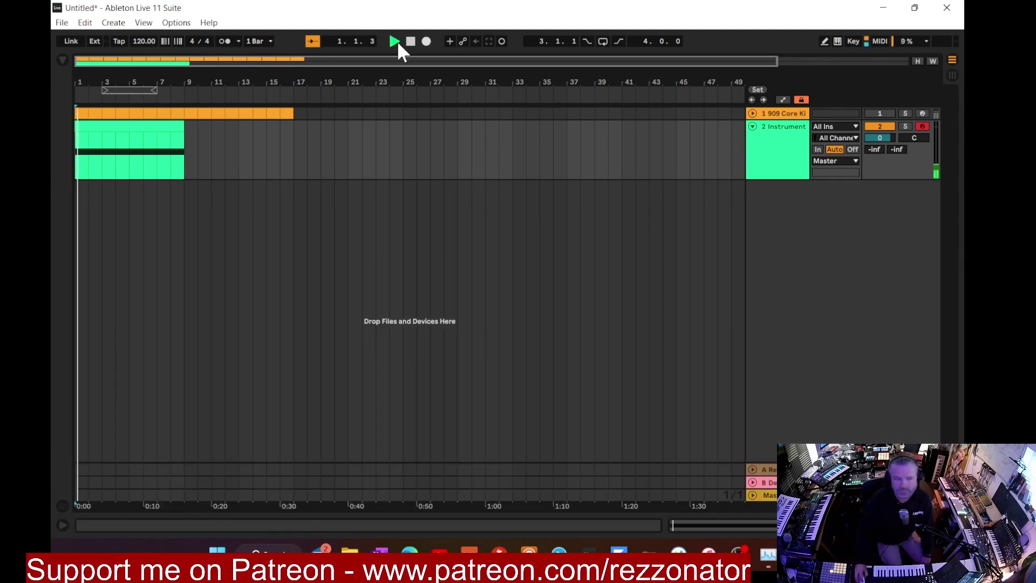
left_click(411, 41)
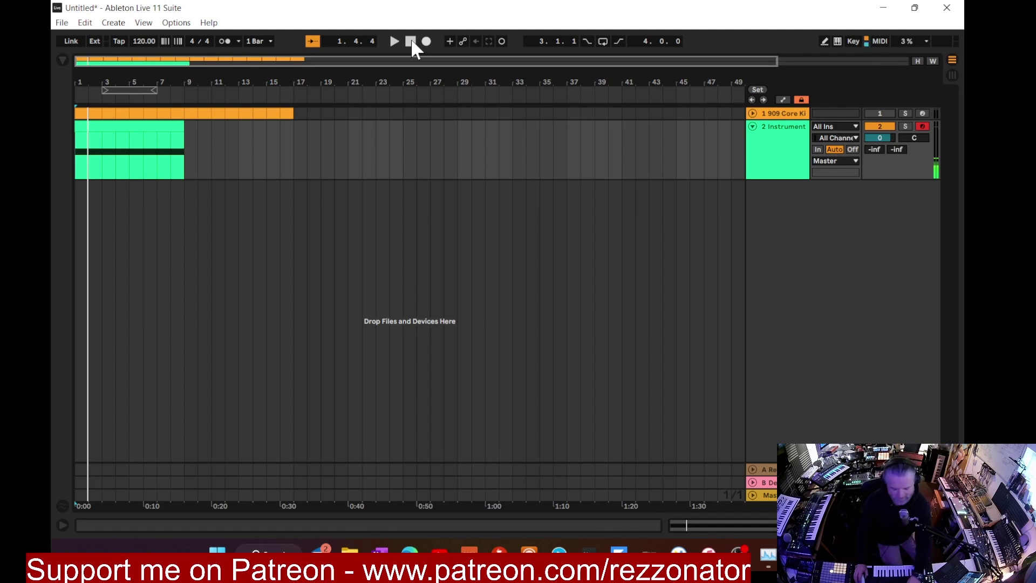
left_click(408, 41)
left_click(394, 41)
left_click(413, 41)
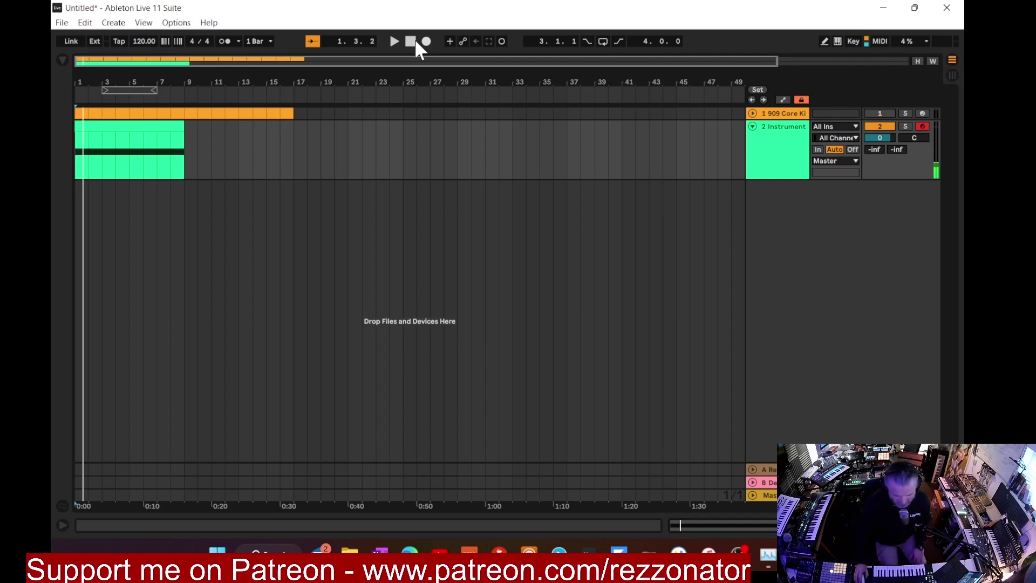
left_click(414, 41)
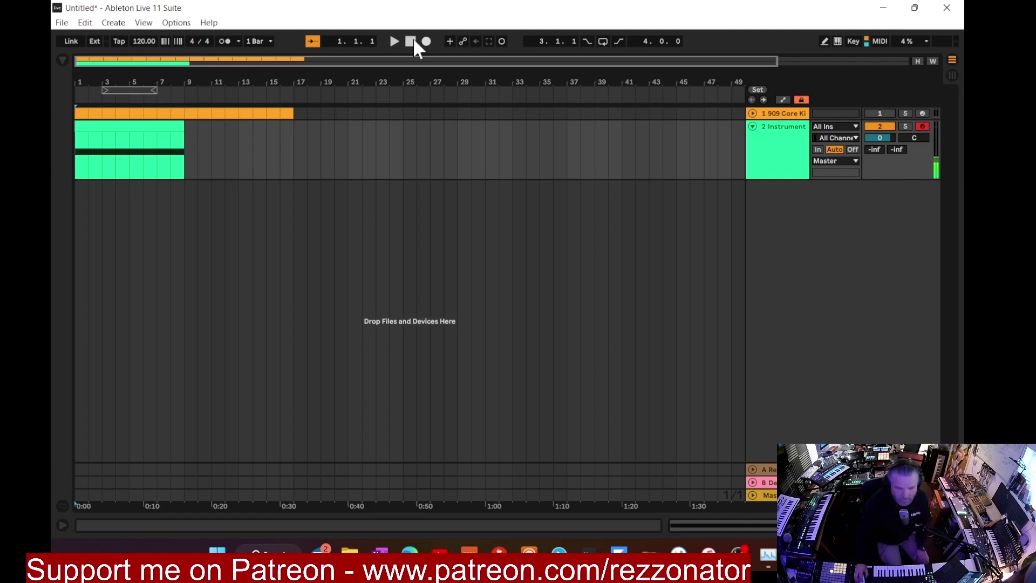
left_click(395, 41)
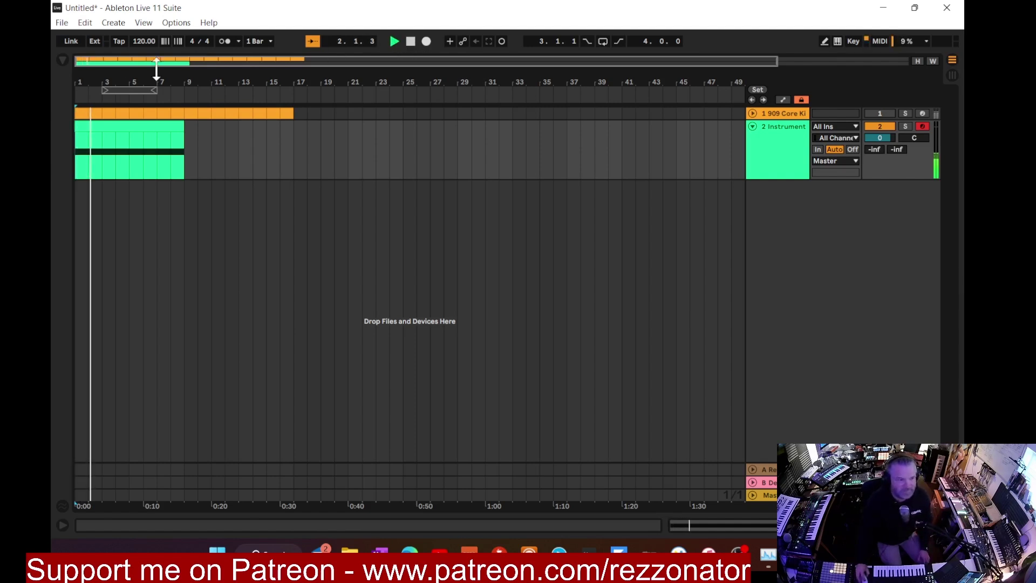
left_click_drag(83, 83, 83, 97)
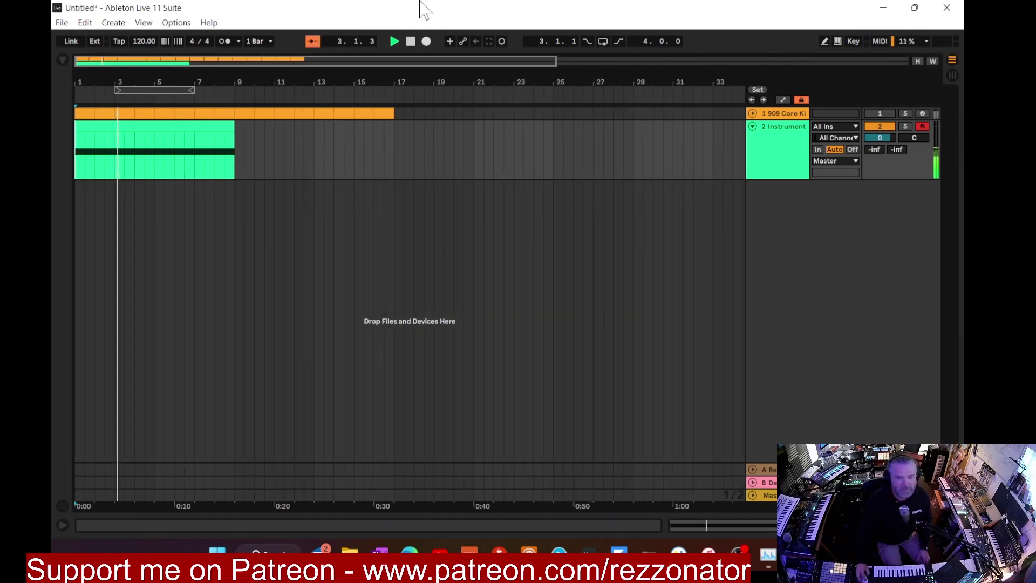
left_click(410, 41)
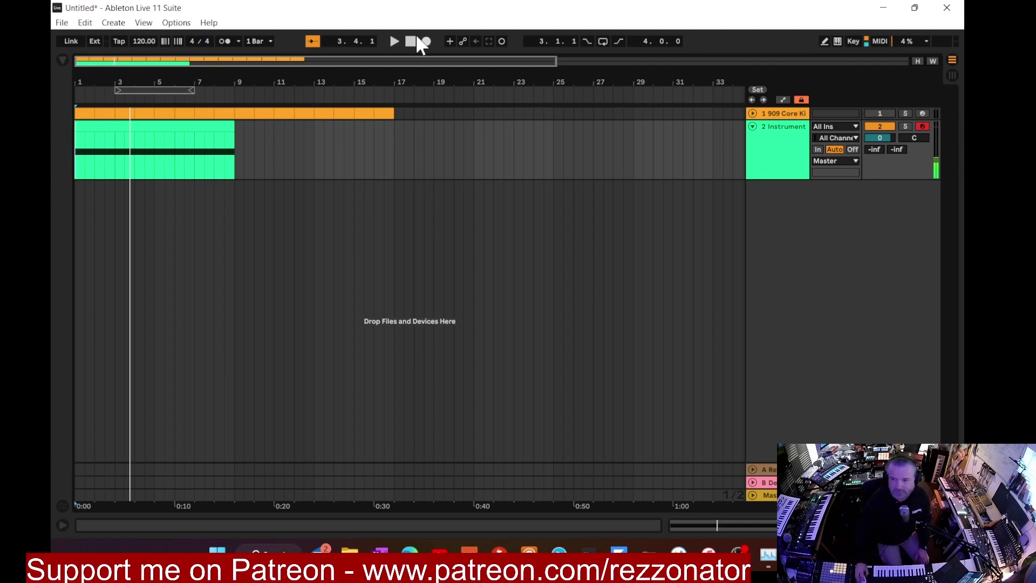
Automate the Instrument Rack's Macro 1 with a ramp rising from about 95 at bar 1 to about 4.0k in the middle of bar 8
key("a")
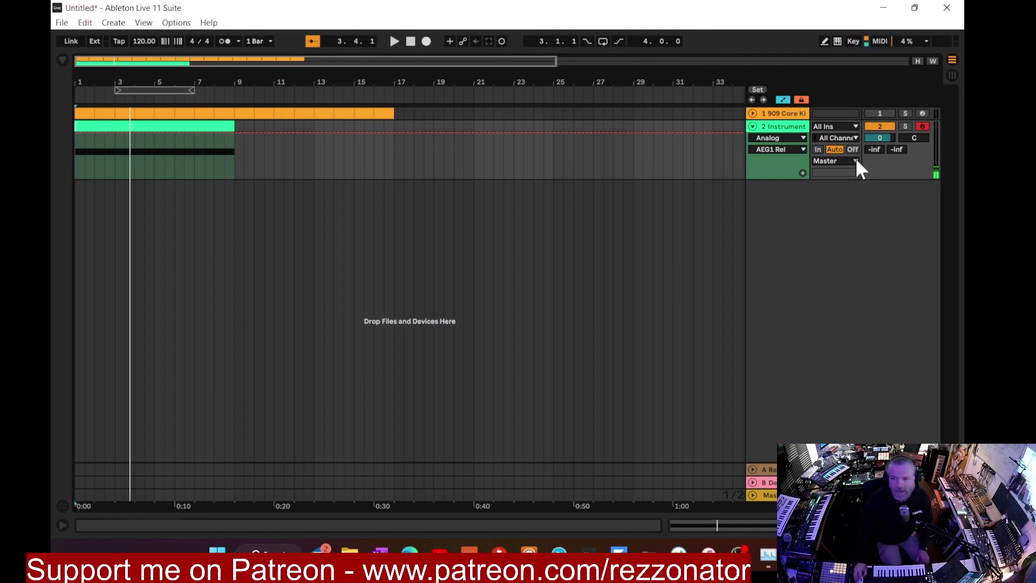
left_click(802, 138)
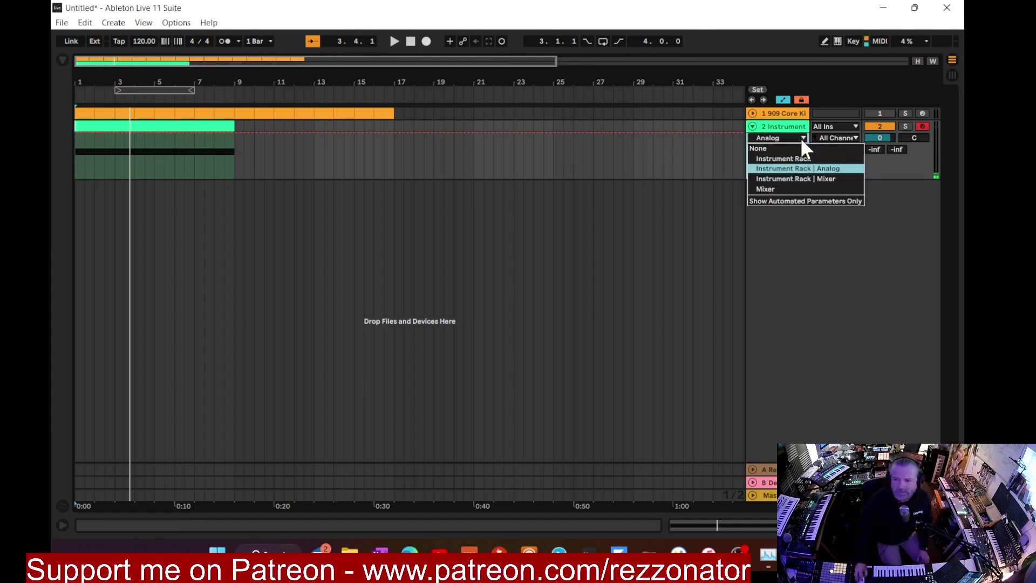
left_click(801, 163)
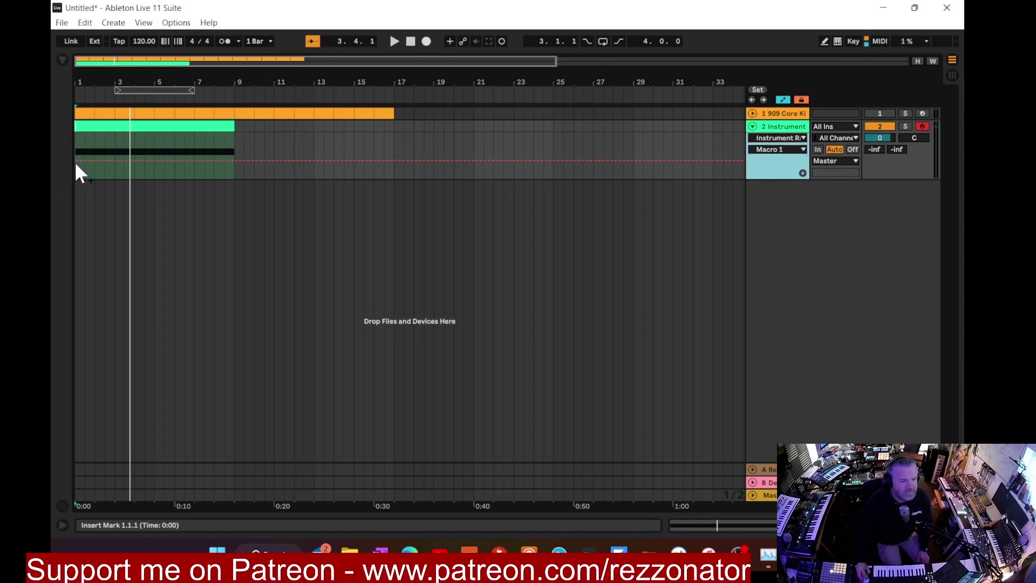
left_click_drag(76, 161, 75, 170)
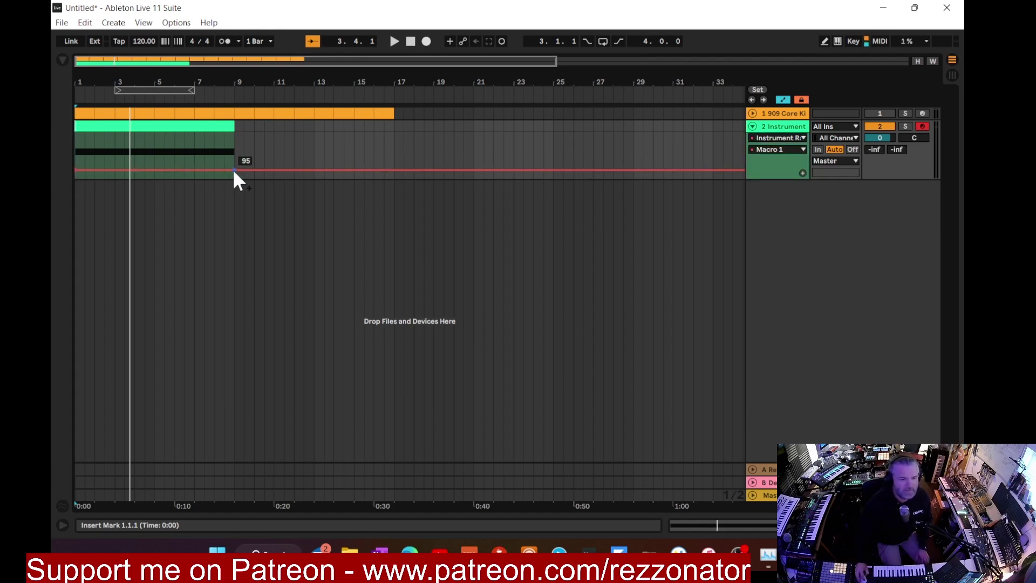
left_click_drag(234, 170, 224, 144)
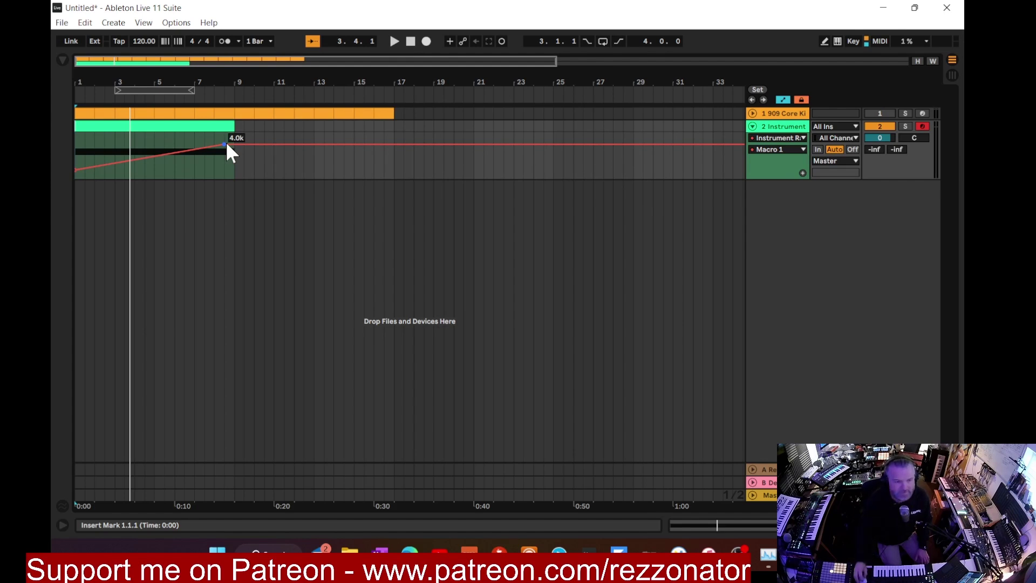
Play the arrangement from the start and raise the Macro 1 automation peak in bar 8 to about 7.1k
left_click(409, 42)
left_click(396, 41)
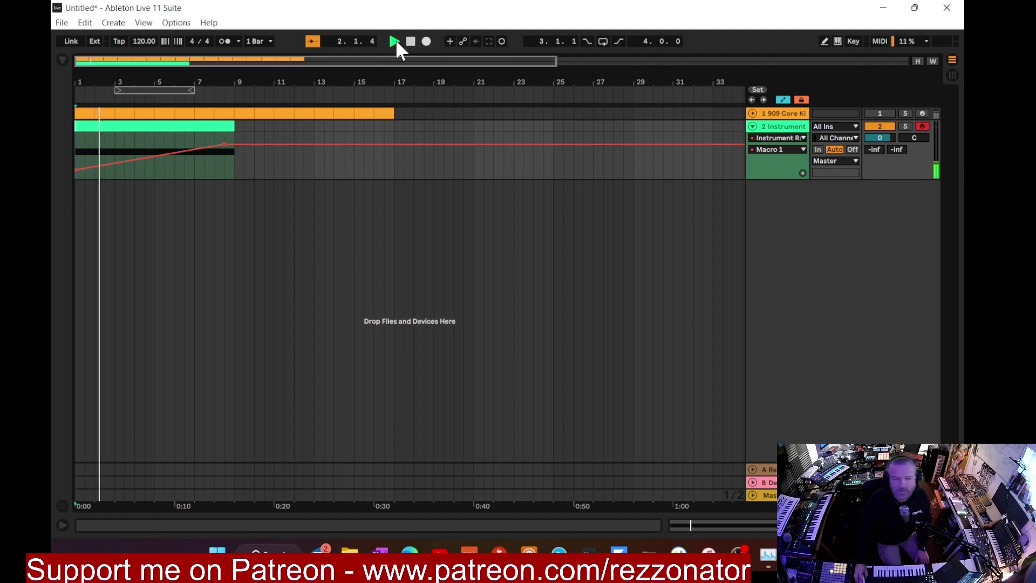
left_click_drag(82, 82, 78, 108)
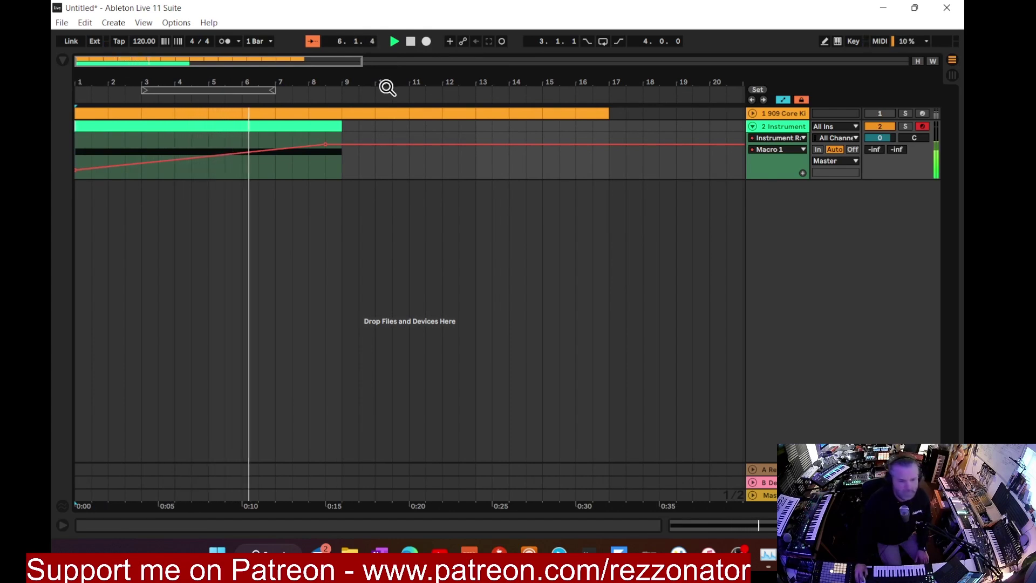
mouse_move(327, 145)
left_click_drag(326, 143, 326, 141)
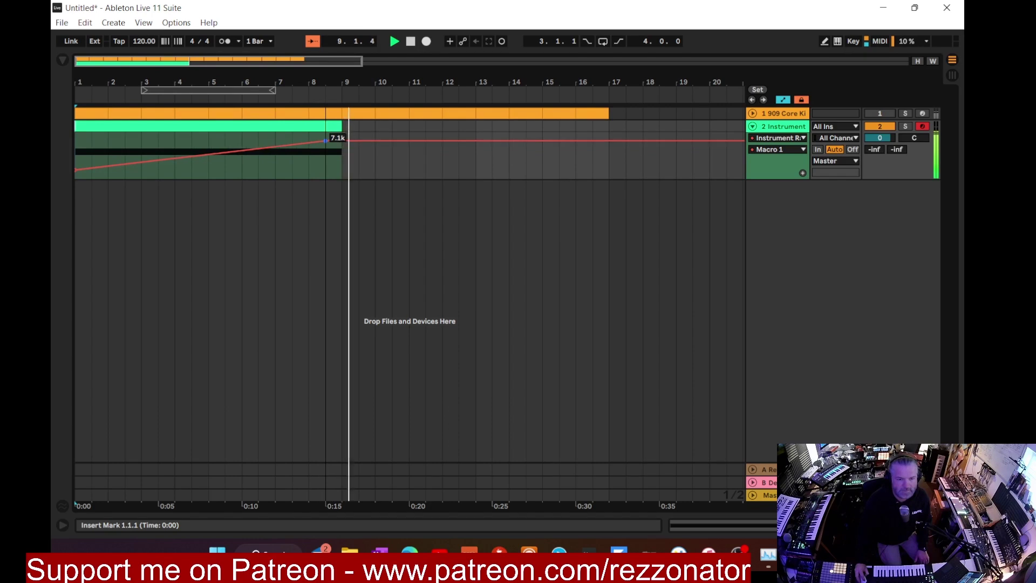
Hold the Macro 1 automation at 7.1k until mid-bar 9, ramp it down to the minimum at bar 17, and audition it from bar 7
left_click(409, 42)
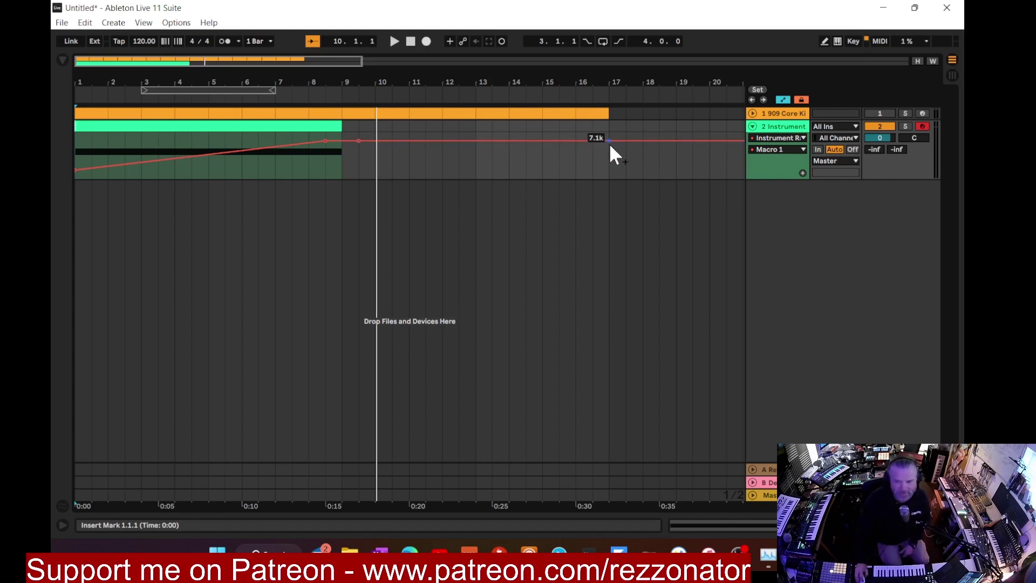
left_click_drag(610, 141, 610, 178)
left_click(281, 95)
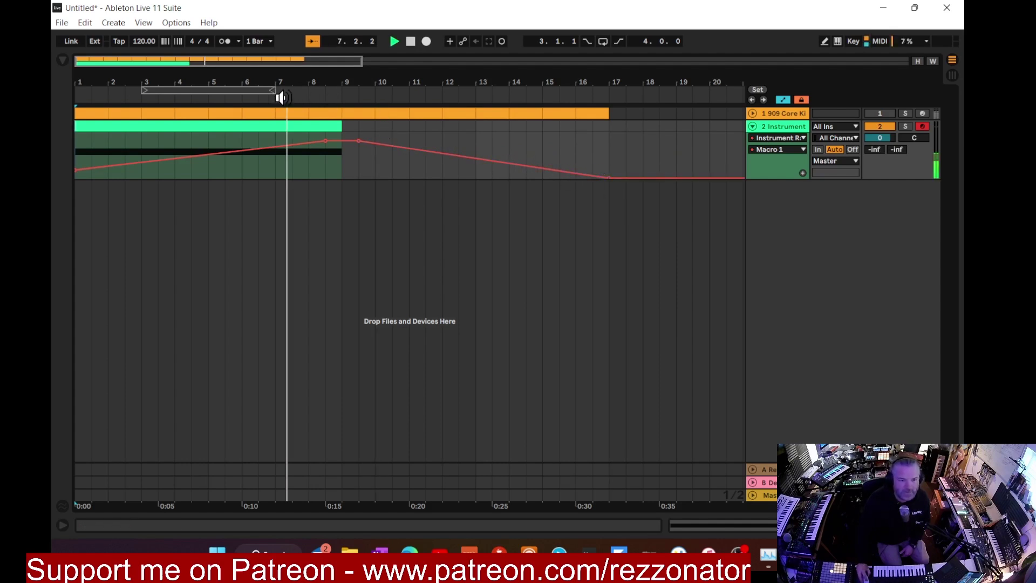
left_click(410, 41)
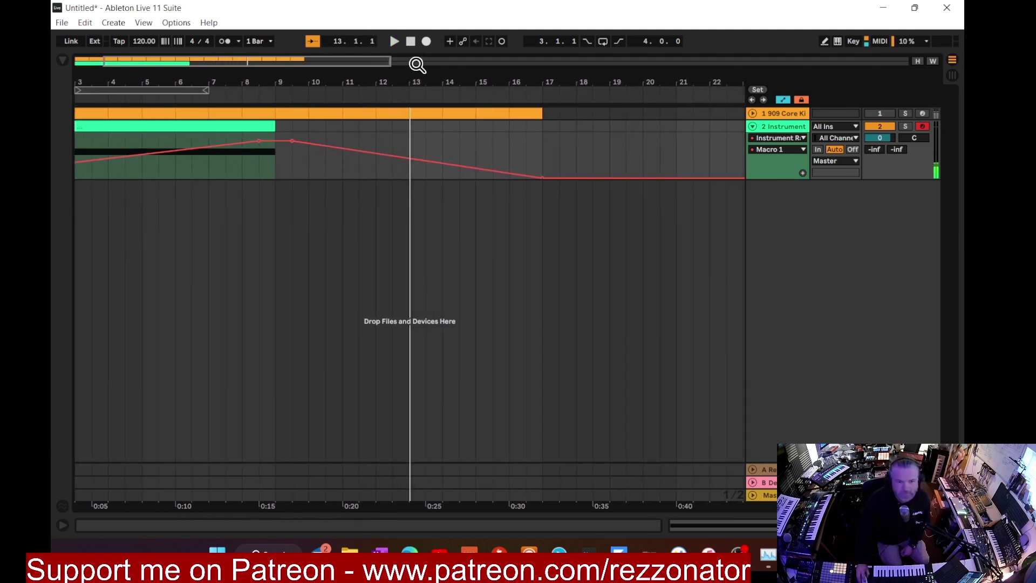
Lower the Instrument Rack track's volume to -7.6 dB while playing the arrangement from bar 7
left_click_drag(421, 81, 191, 88)
left_click_drag(90, 81, 90, 90)
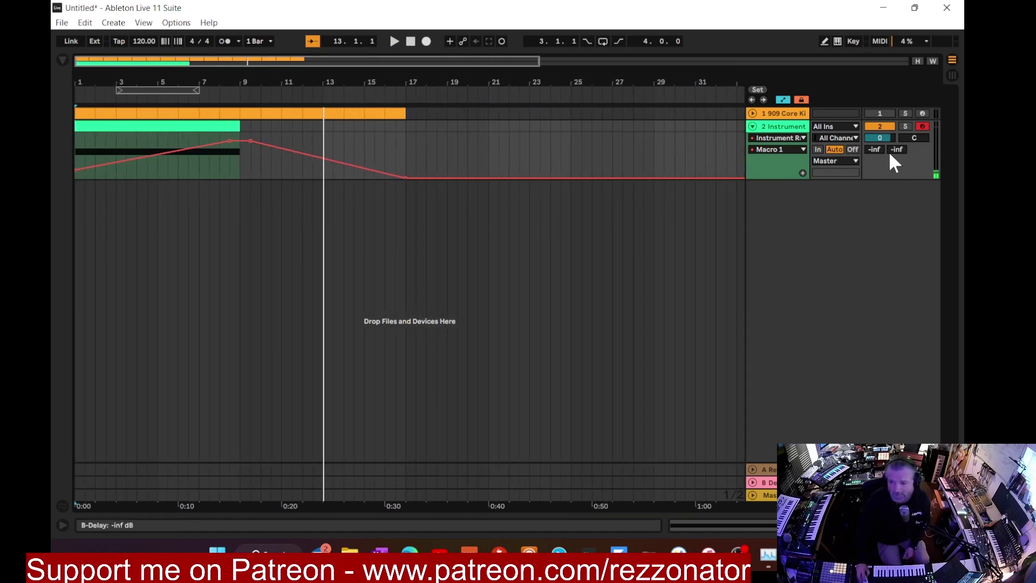
left_click_drag(883, 138, 883, 144)
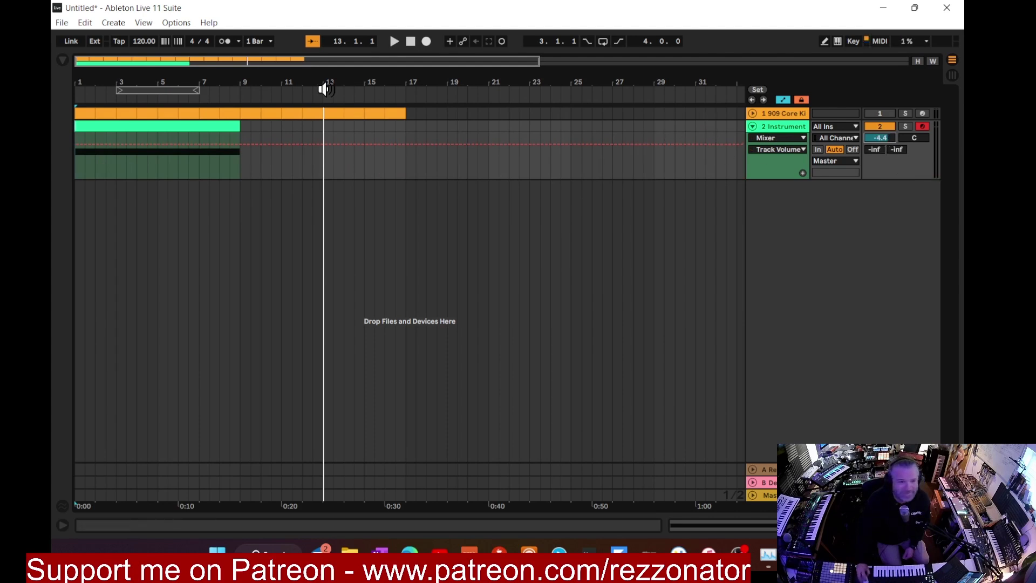
left_click(197, 98)
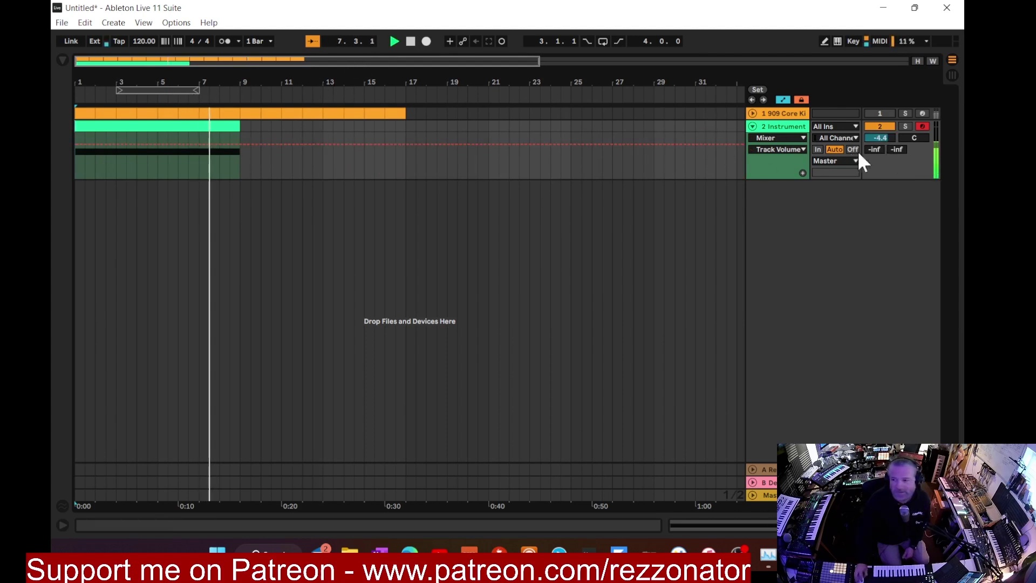
left_click_drag(877, 139, 877, 150)
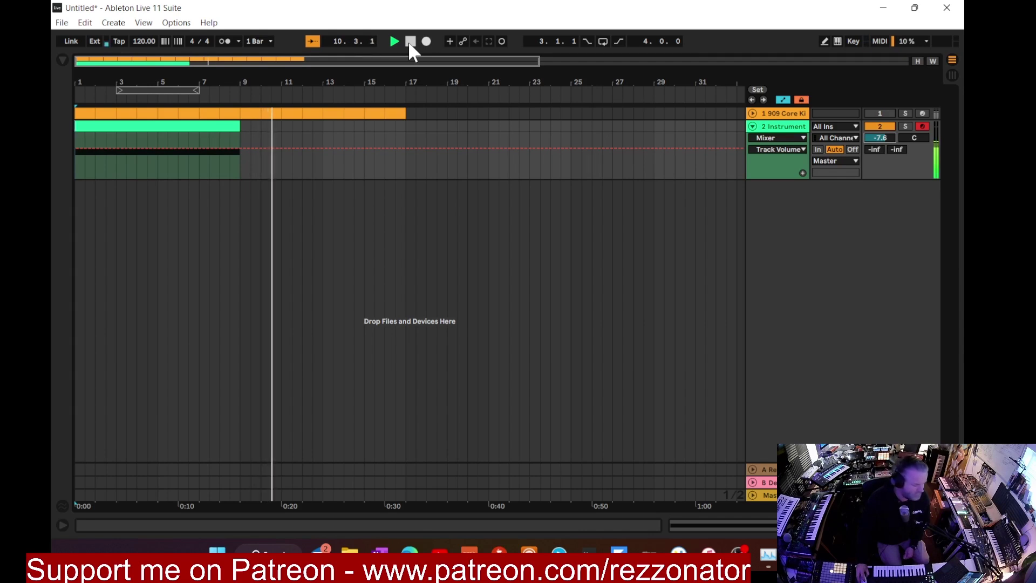
Stop playback and add a Compressor from the Dynamics audio effects after Analog on the Instrument Rack track
left_click(409, 42)
left_click_drag(199, 85, 79, 49)
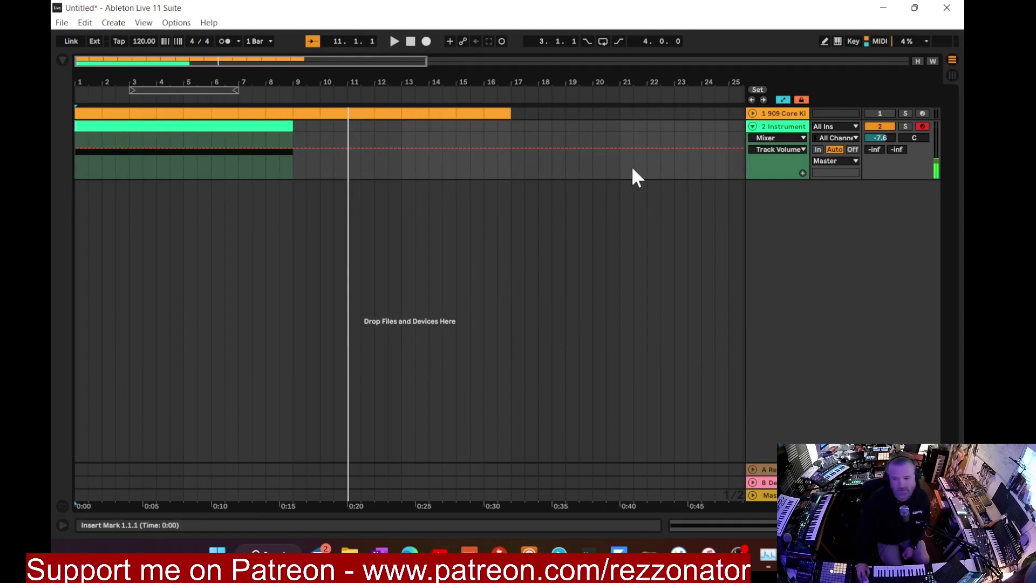
double_click(782, 128)
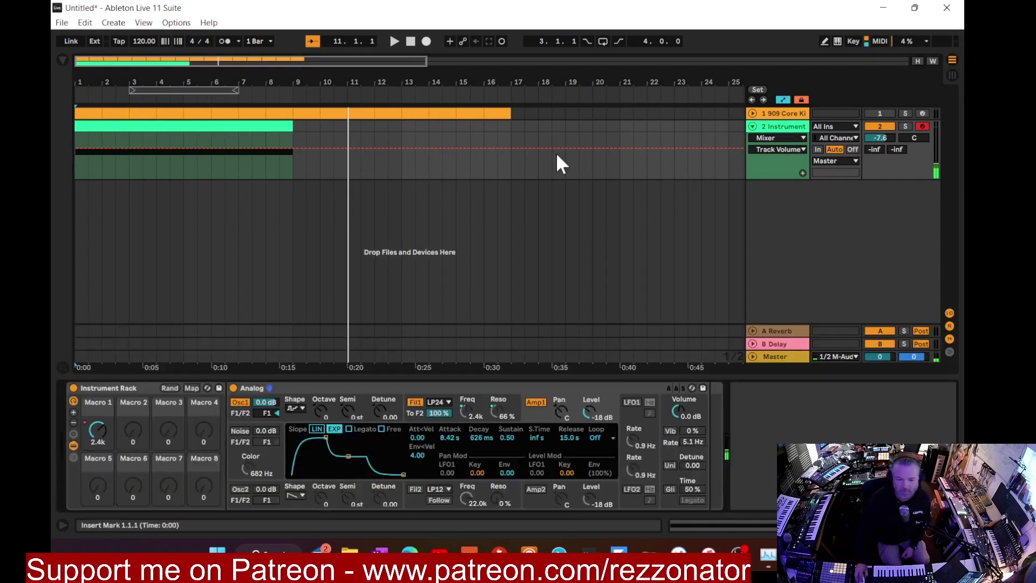
left_click(63, 59)
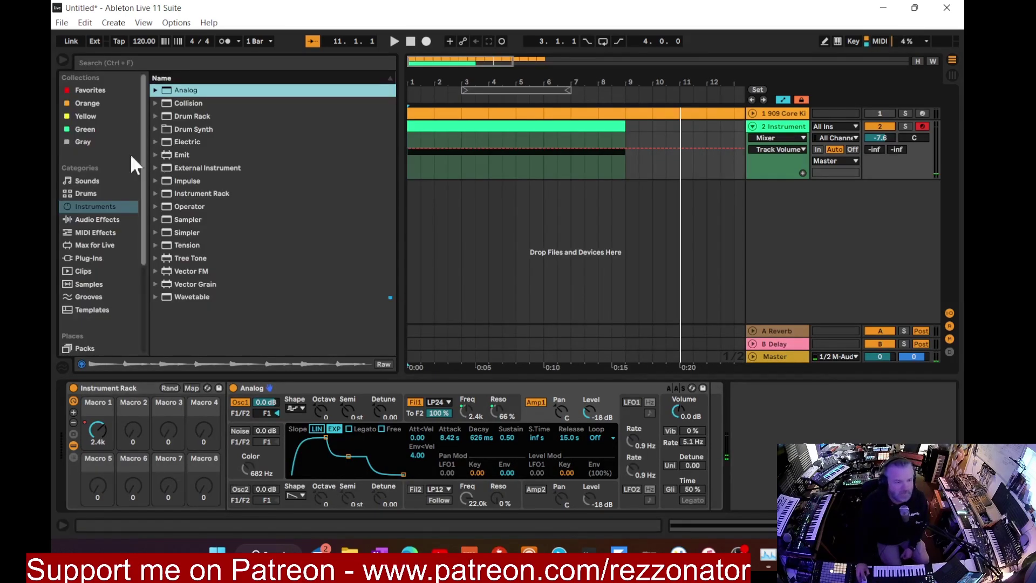
left_click(95, 219)
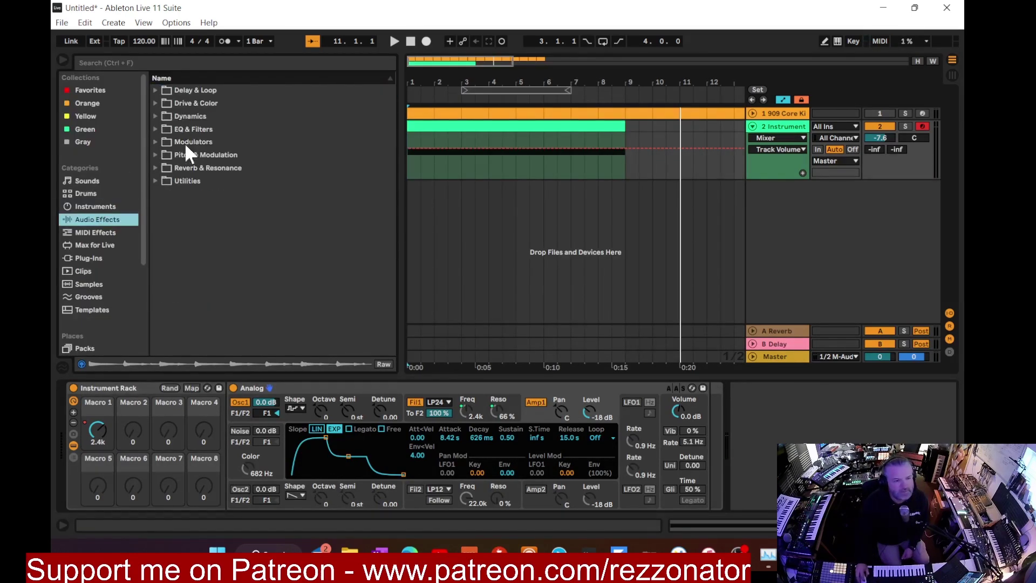
left_click(156, 115)
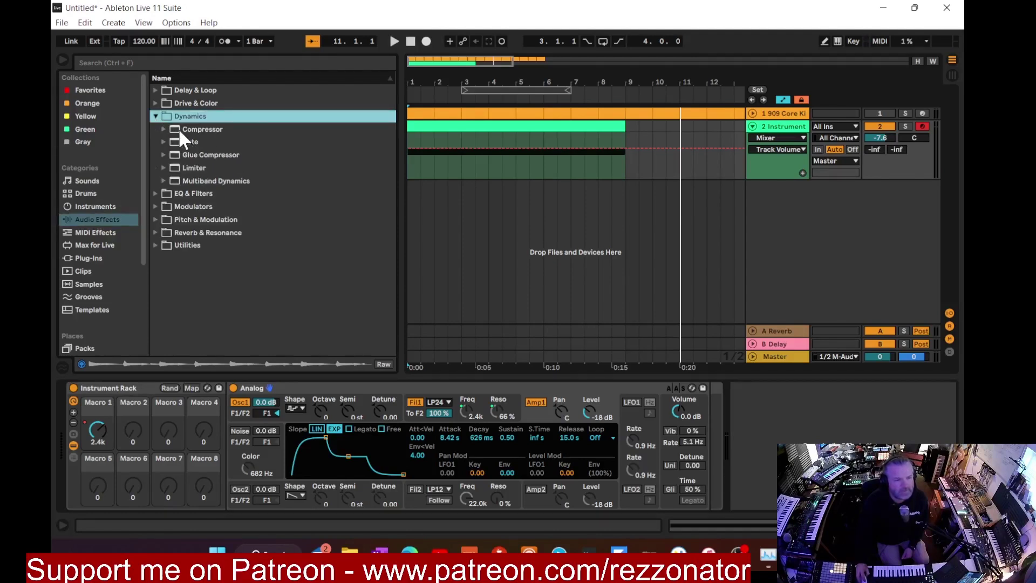
left_click_drag(178, 128, 752, 431)
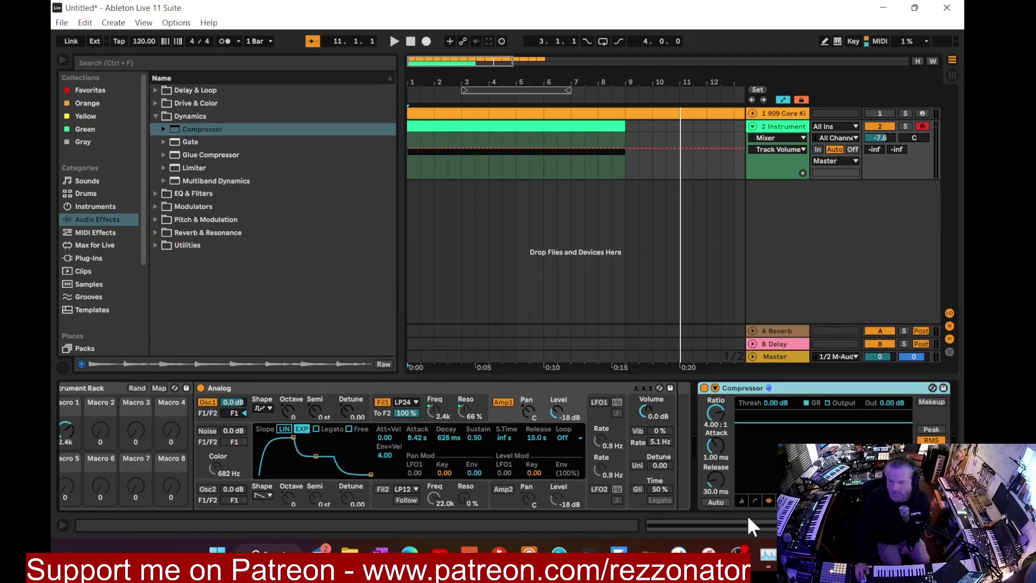
Switch the Compressor to its compact meter view and enable its sidechain with audio from the 1-909 Core Kit track
left_click(742, 500)
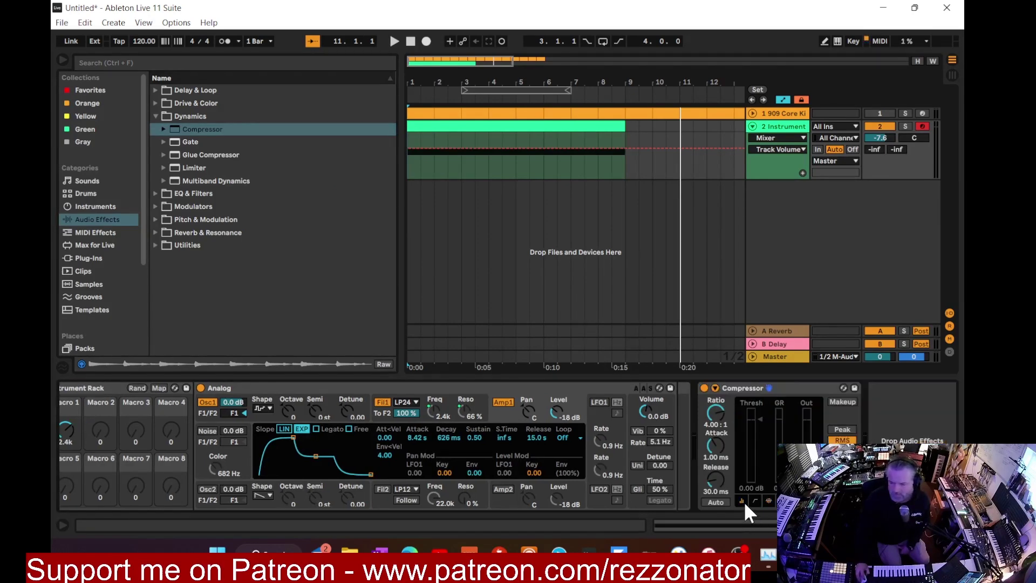
left_click(716, 388)
left_click(729, 399)
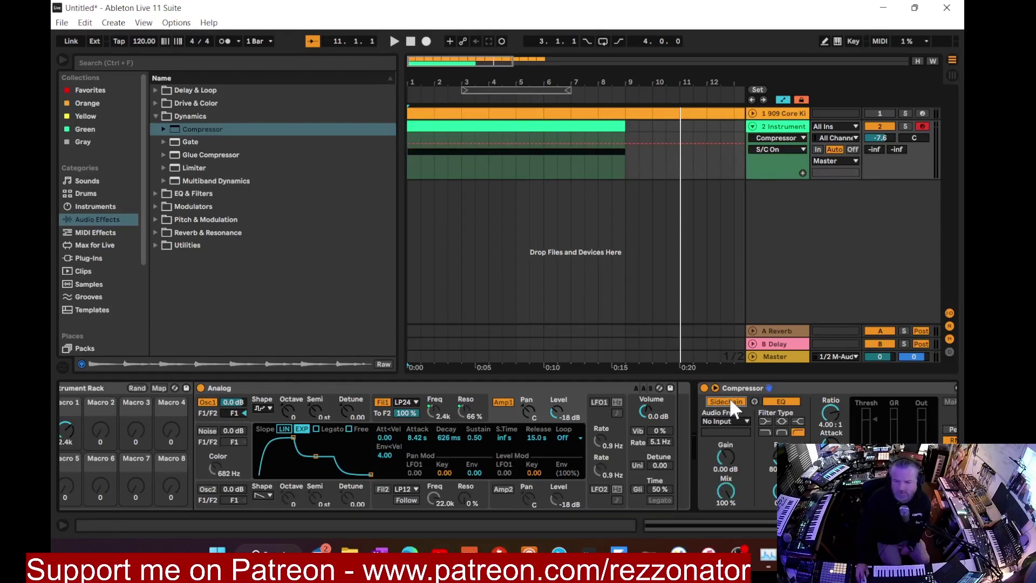
left_click(746, 422)
left_click(737, 431)
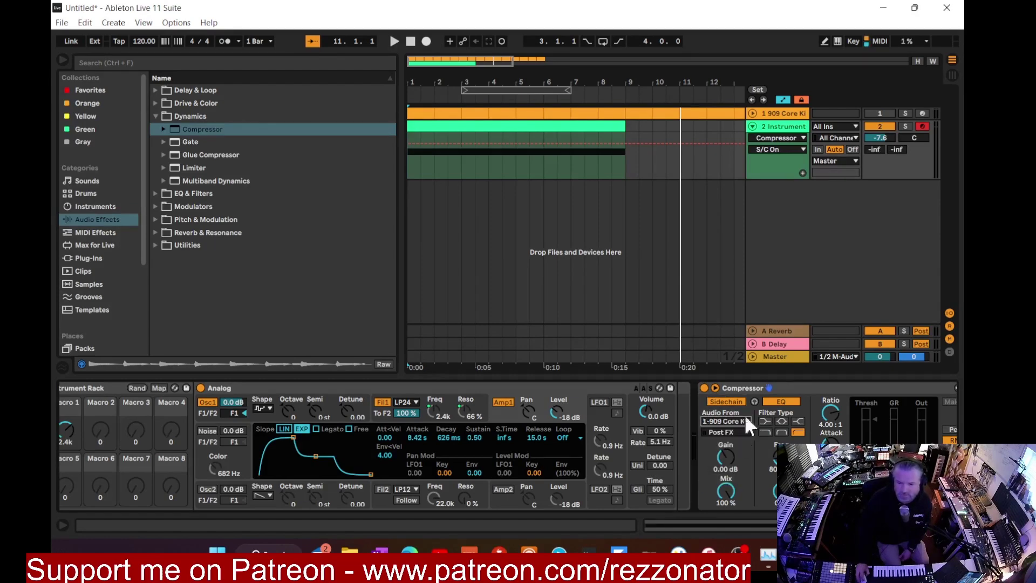
Rename the first 909 Core Kit track as SC
left_click(776, 115)
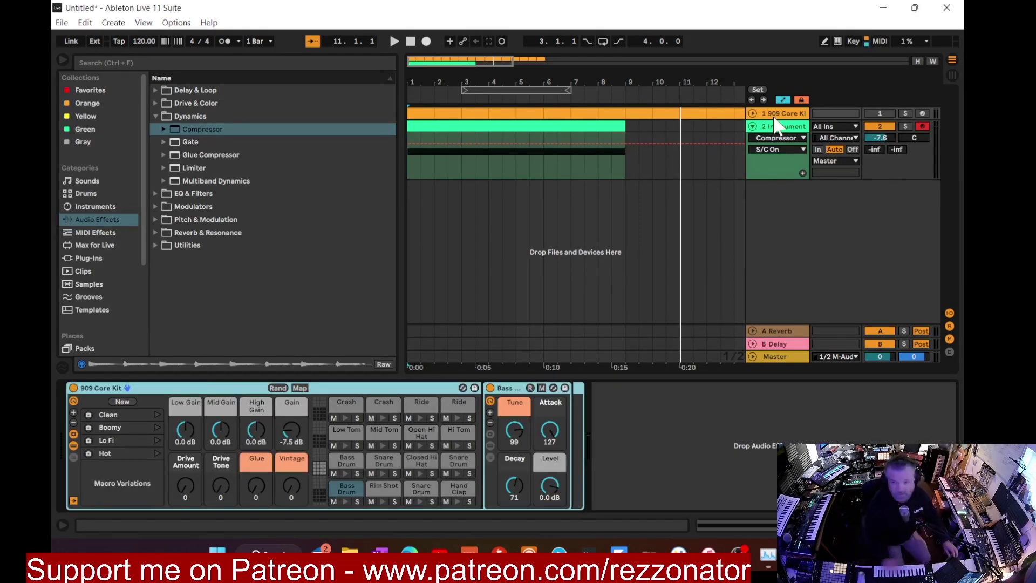
left_click(783, 115)
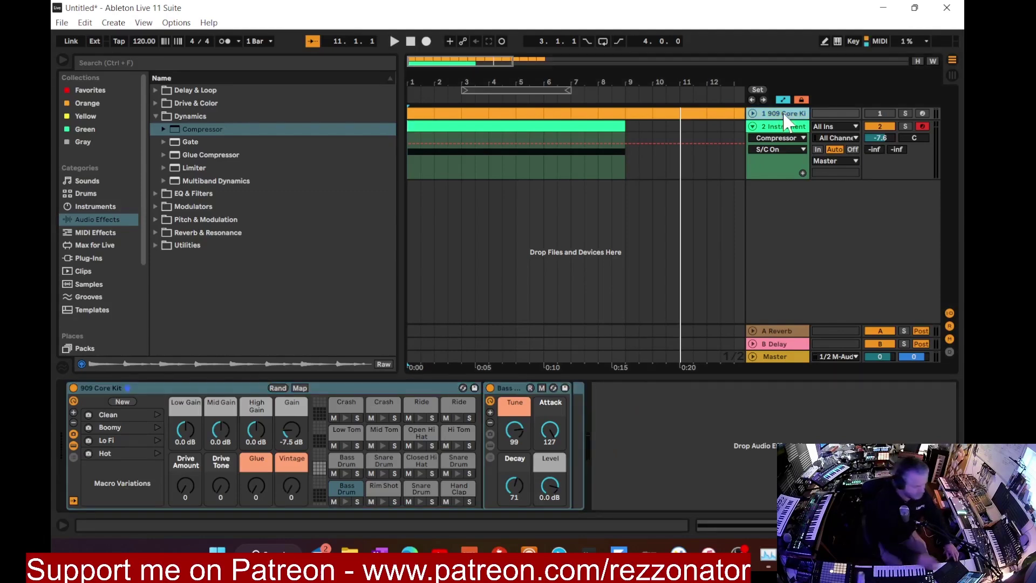
key("ctrl+r")
type("SC")
key("Return")
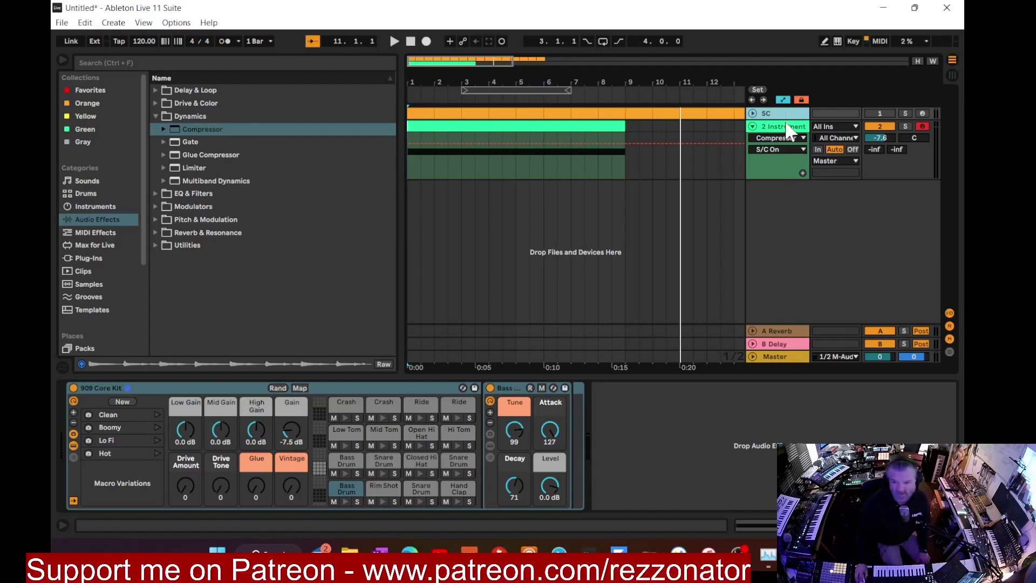
Set the Compressor's ratio to 5.04:1 on the Instrument Rack track and lower its threshold
left_click(785, 125)
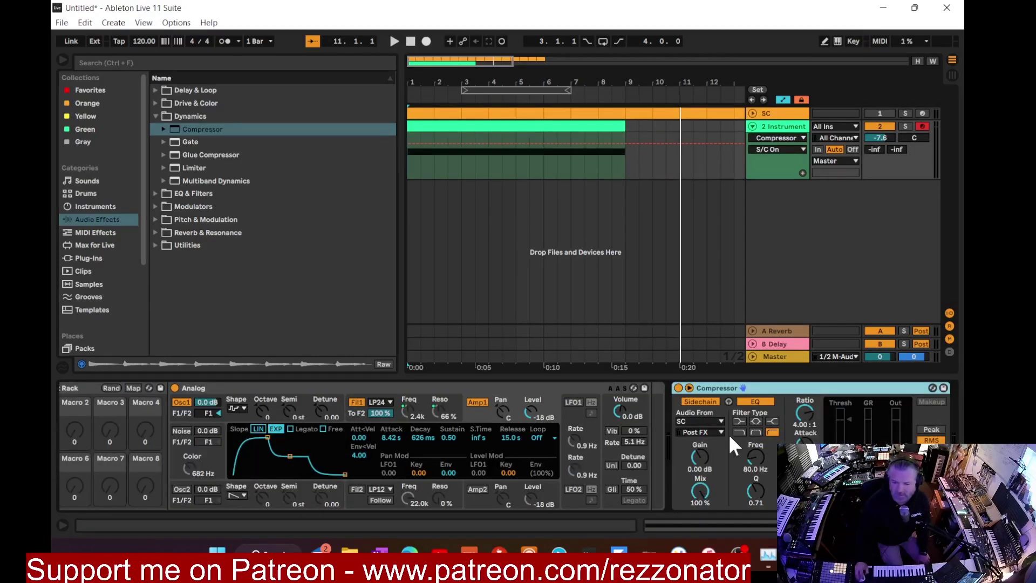
left_click_drag(804, 477, 804, 518)
left_click_drag(809, 416, 849, 468)
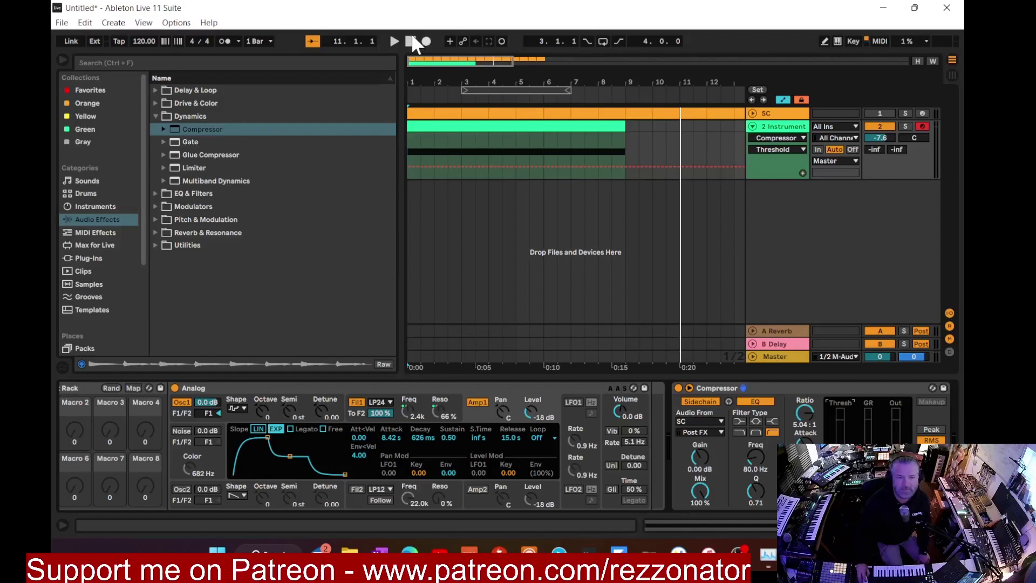
Play the arrangement from the start while fine-tuning the Compressor's output gain and threshold, and stop around bar 9
left_click(410, 42)
left_click(395, 41)
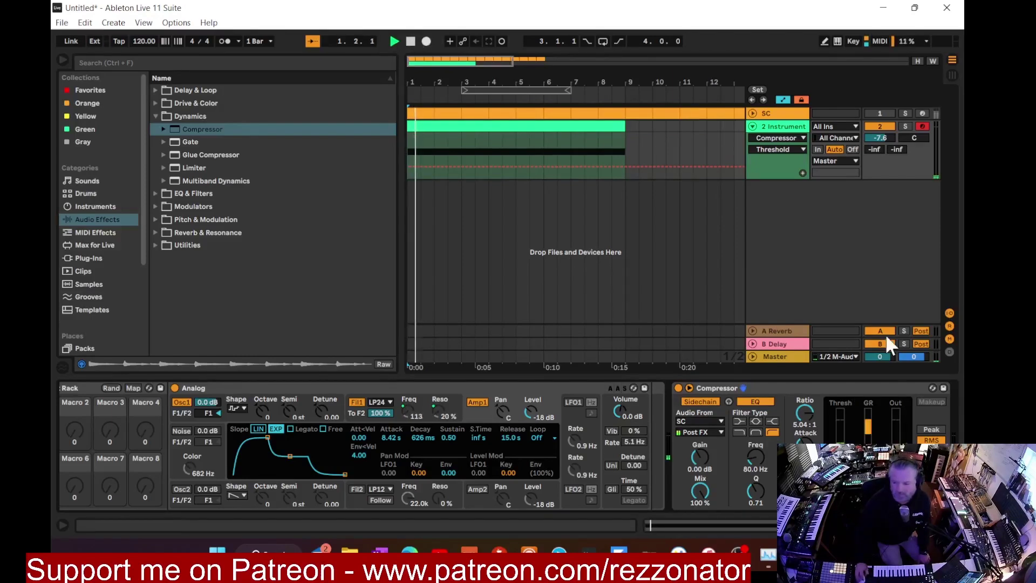
left_click_drag(904, 448, 904, 440)
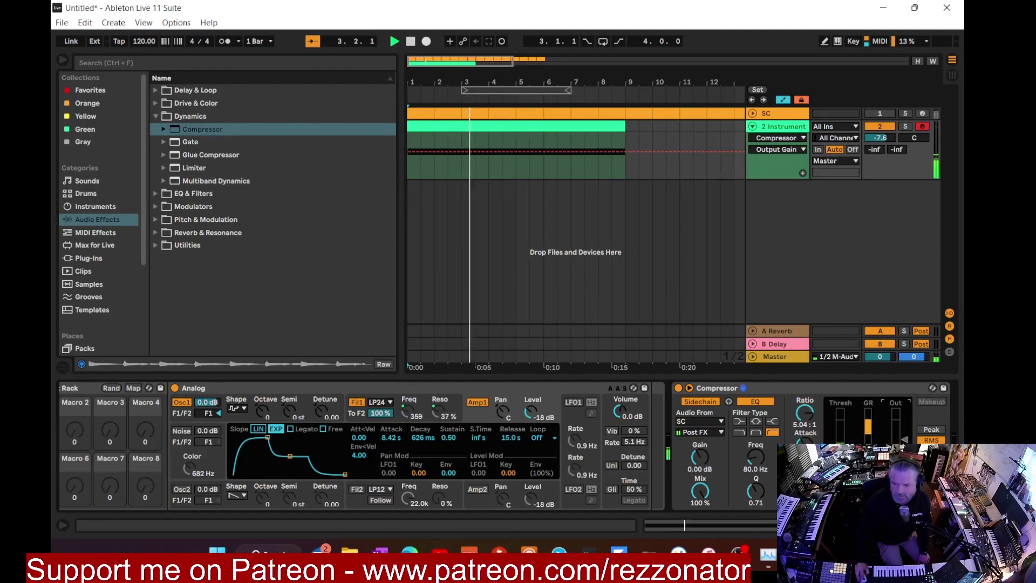
left_click(849, 465)
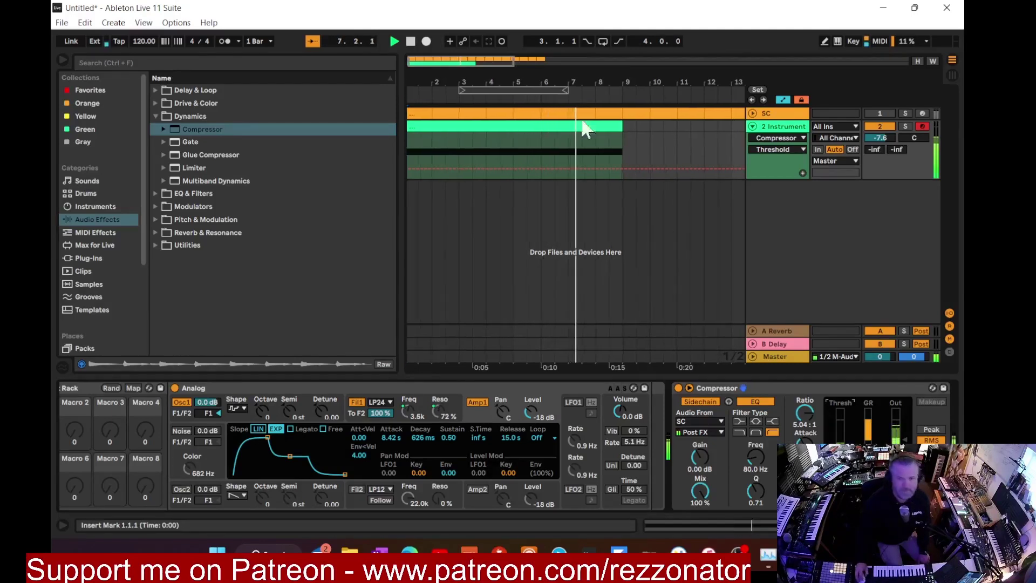
left_click(411, 41)
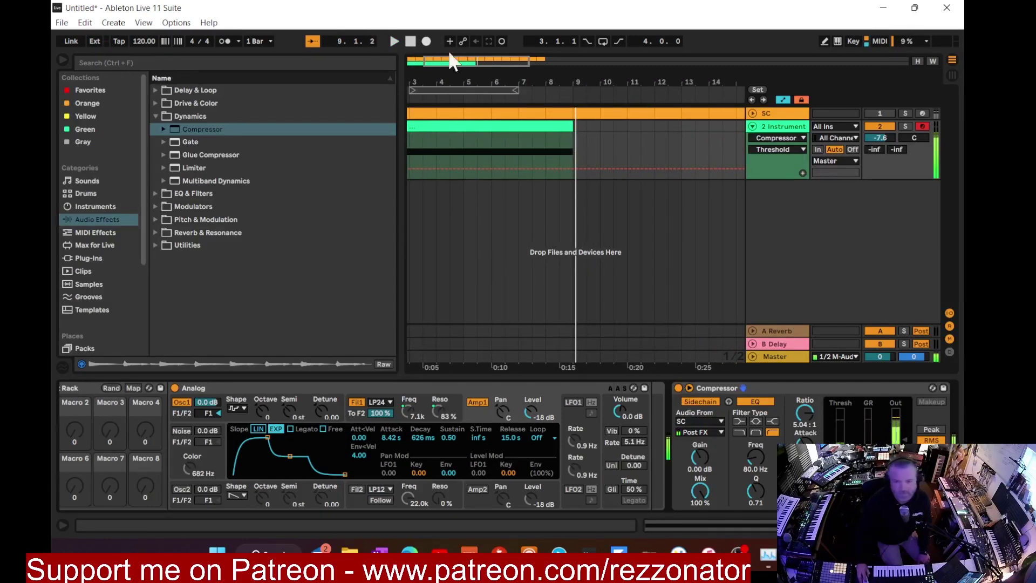
Lower the Instrument Rack track's volume to -10.2 dB, return the playhead to the start and fold the track
left_click_drag(885, 135, 885, 143)
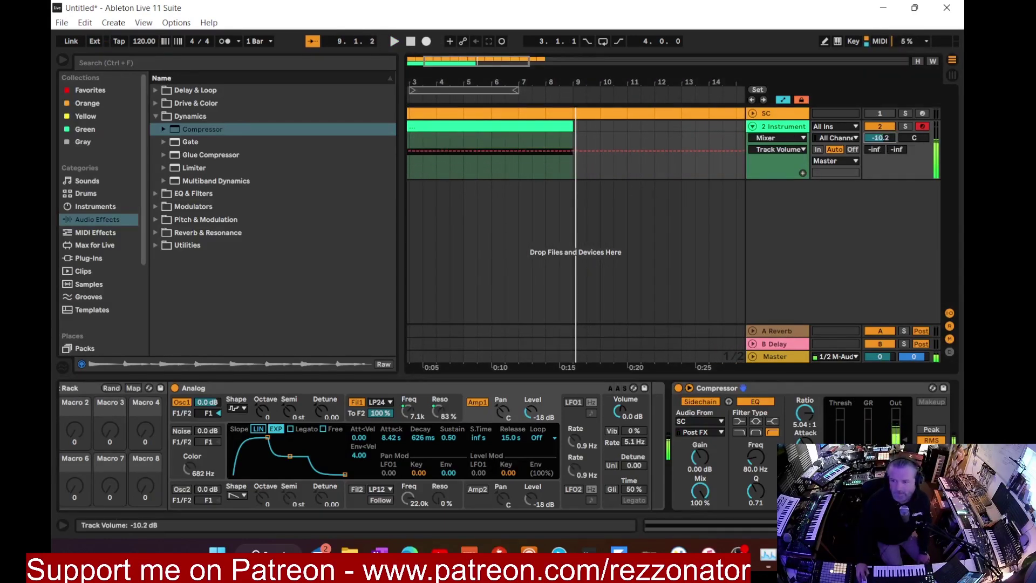
left_click_drag(540, 85, 546, 61)
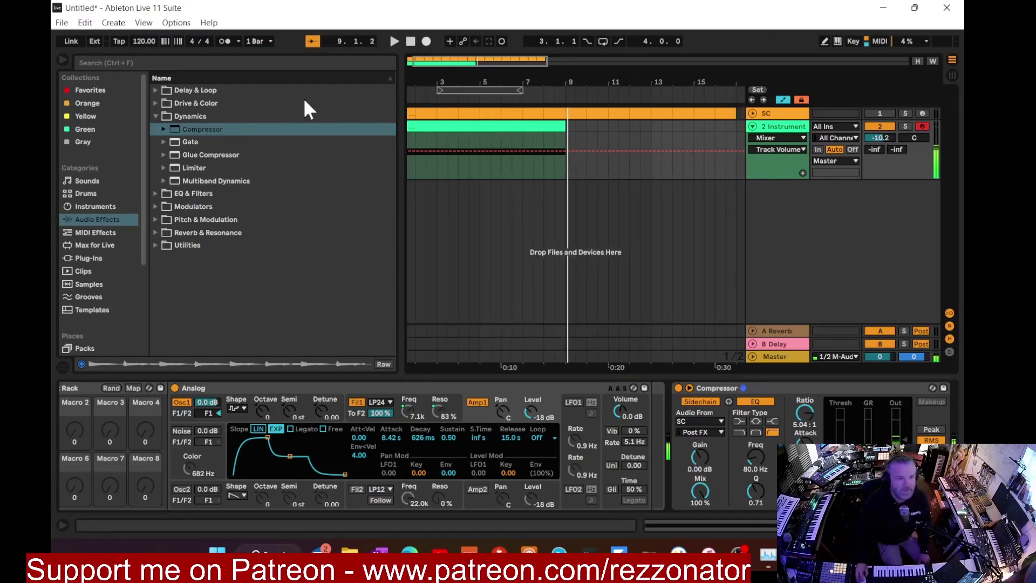
left_click(155, 116)
left_click(410, 42)
left_click(753, 126)
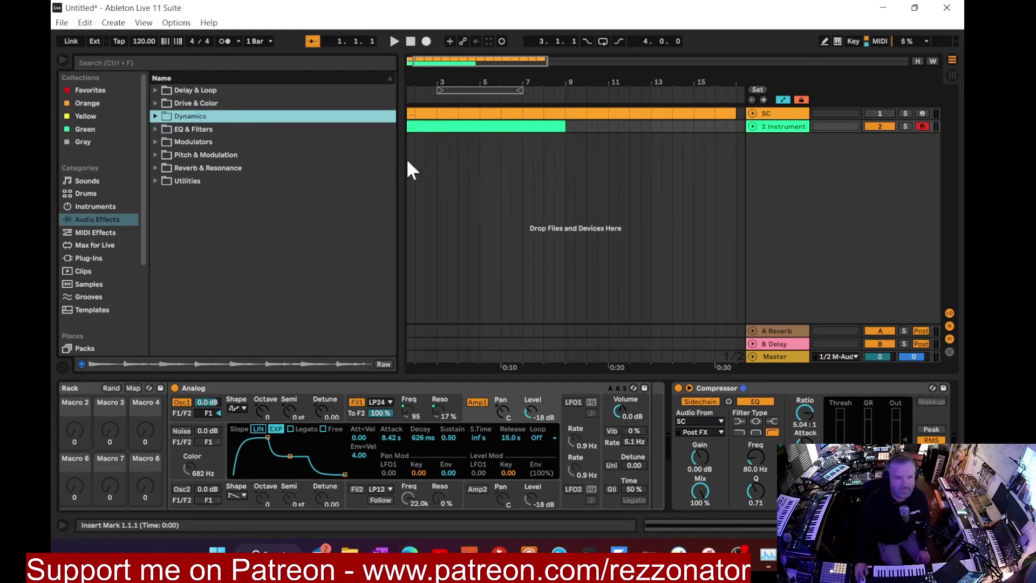
left_click_drag(438, 79, 433, 80)
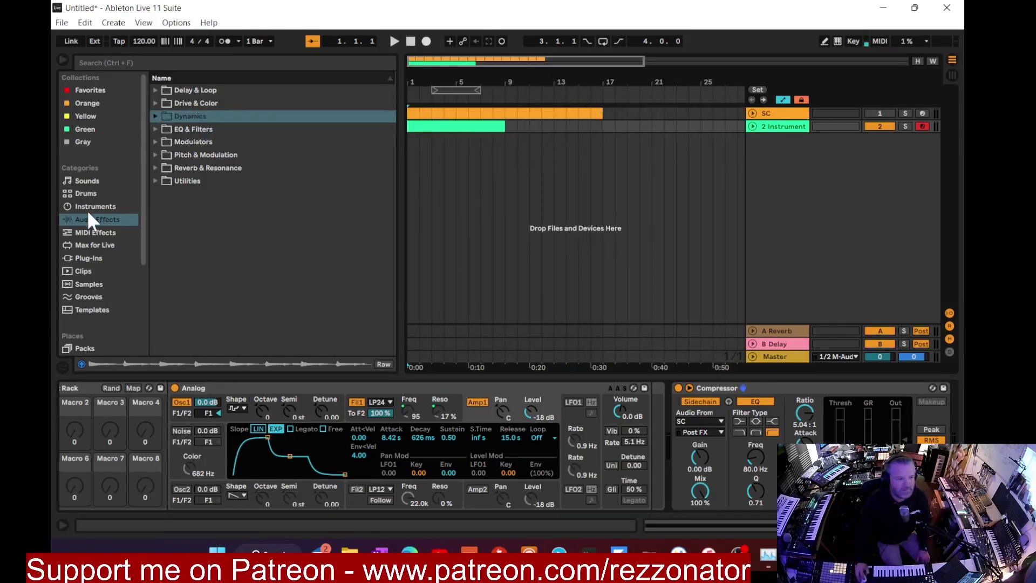
Find the 909 Core Kit among the drums, add it as a new third track and create an empty 8-bar MIDI clip from bar 1
left_click(88, 193)
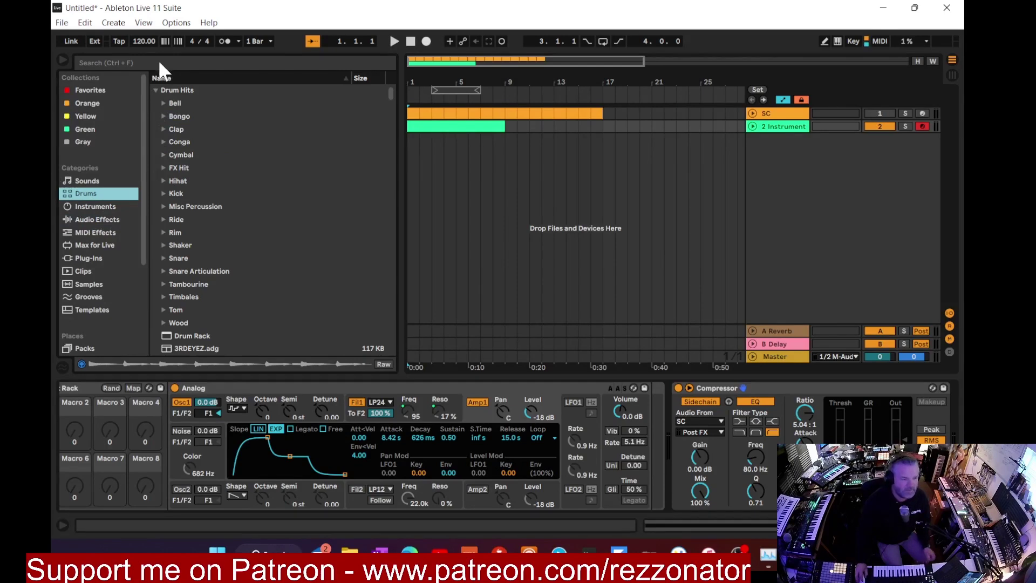
left_click(160, 62)
type("909")
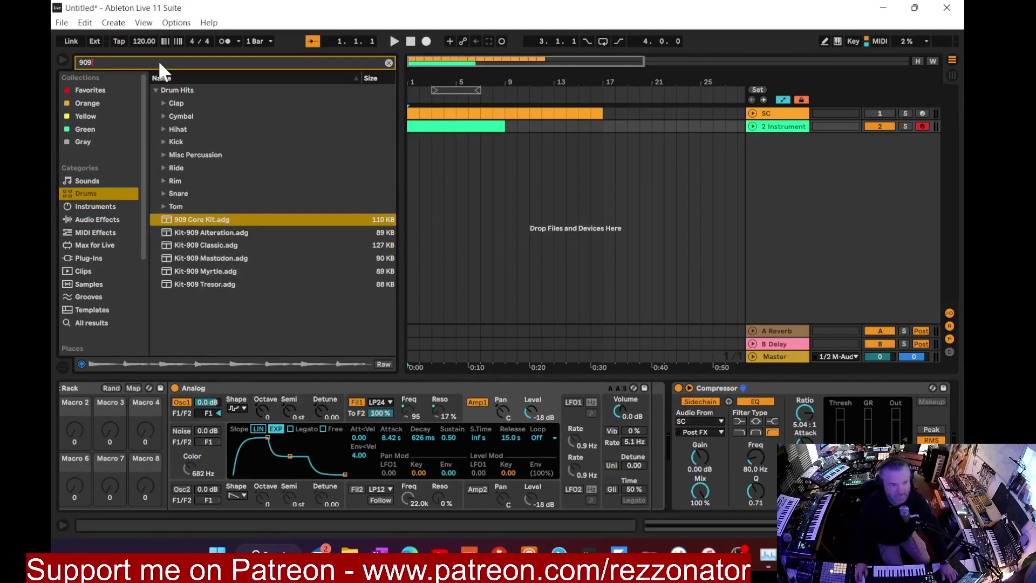
left_click_drag(210, 220, 791, 186)
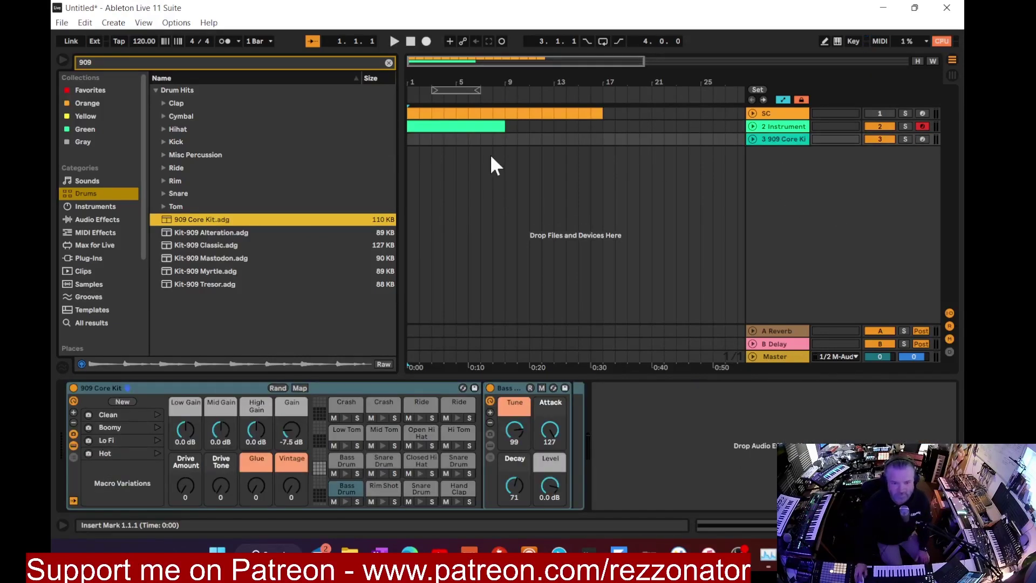
left_click_drag(408, 140, 501, 144)
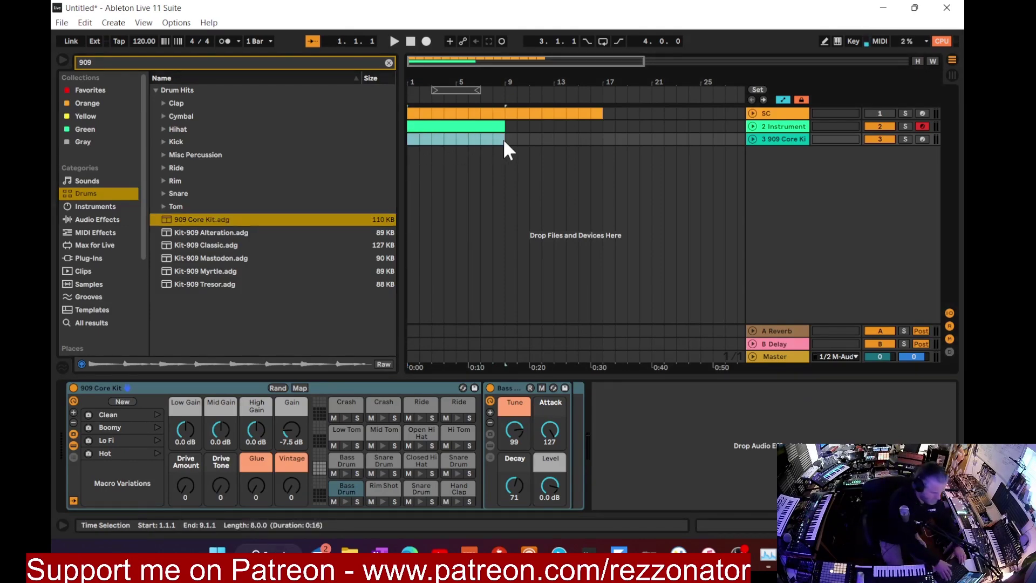
key("ctrl+shift+m")
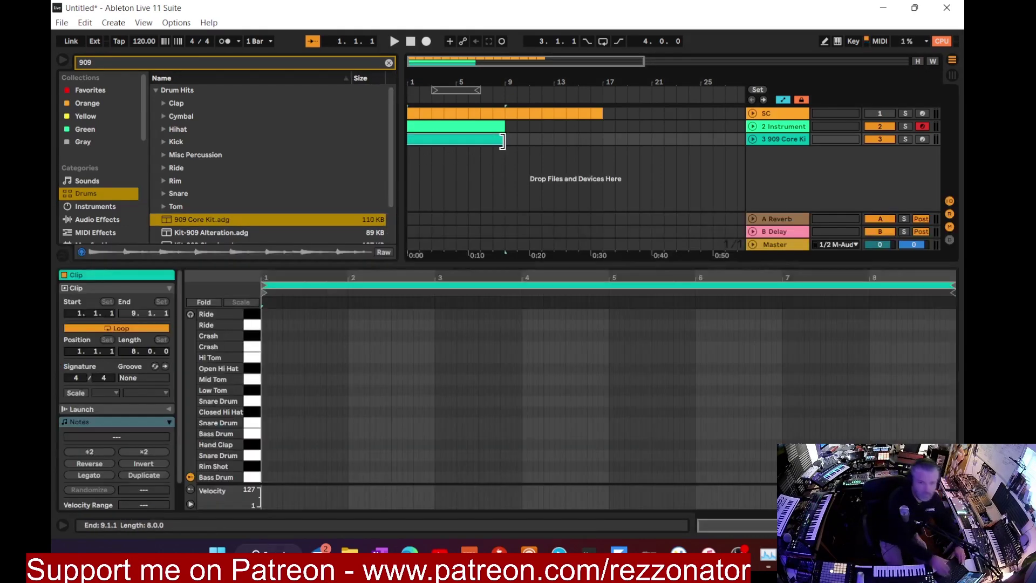
double_click(264, 455)
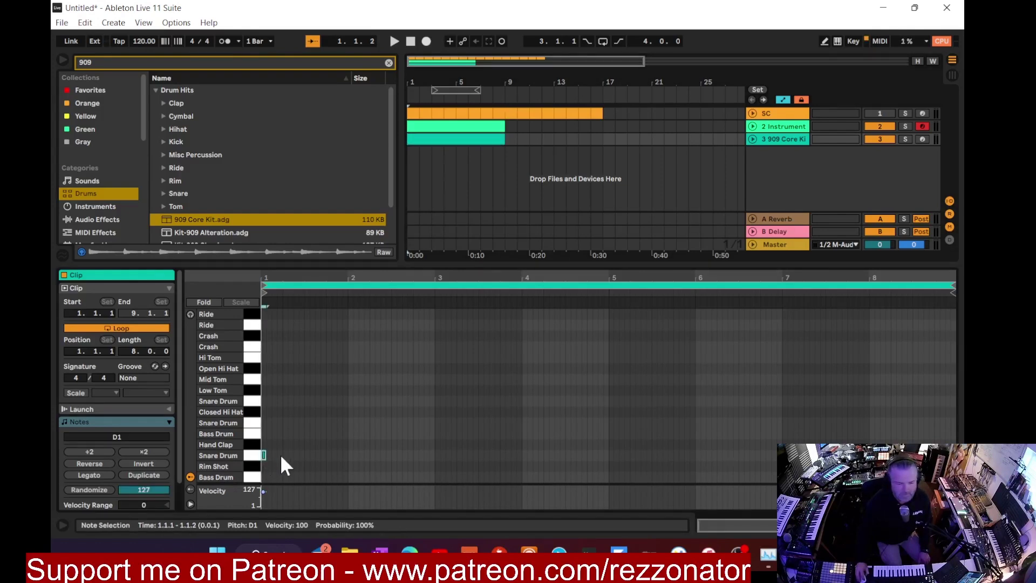
double_click(286, 455)
double_click(308, 456)
double_click(323, 455)
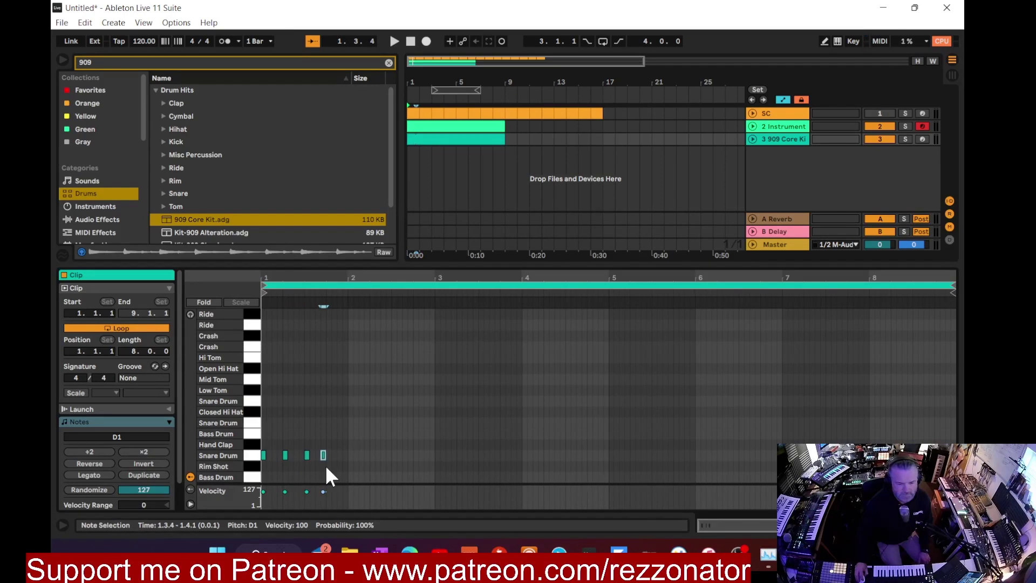
left_click_drag(325, 462, 269, 451)
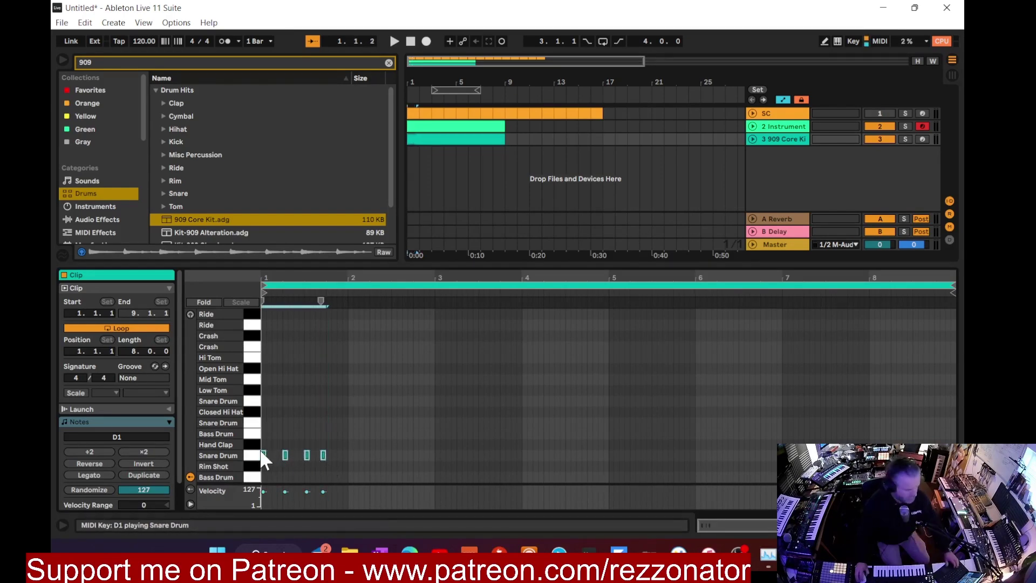
key("ctrl+d")
key("ctrl+d")
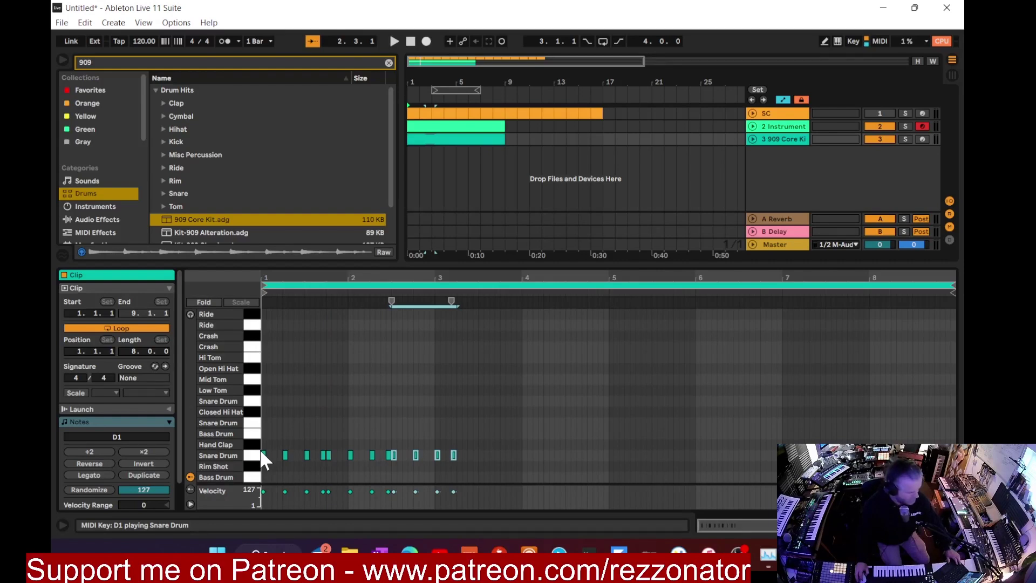
left_click(392, 384)
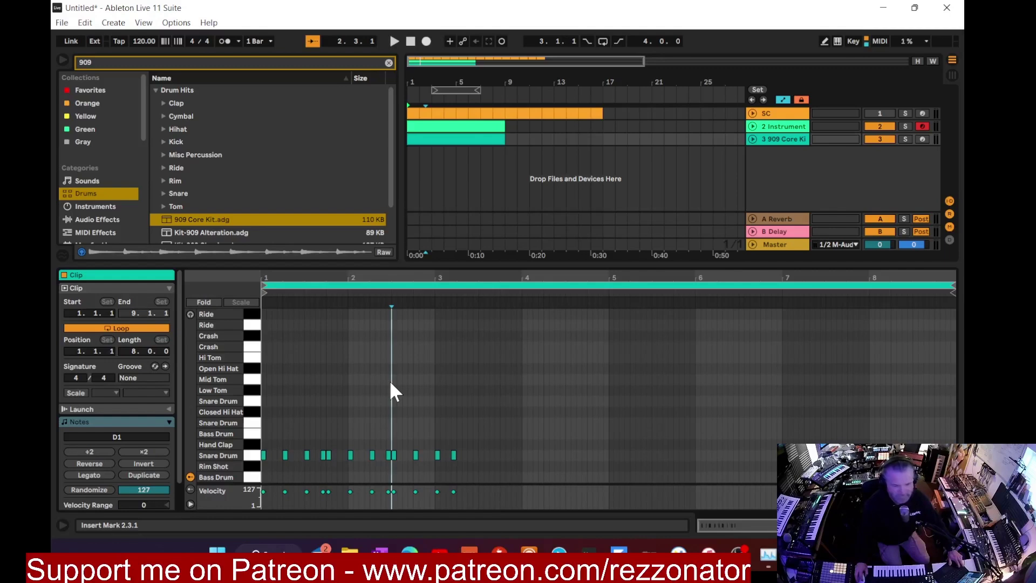
left_click_drag(496, 467, 261, 455)
key("Delete")
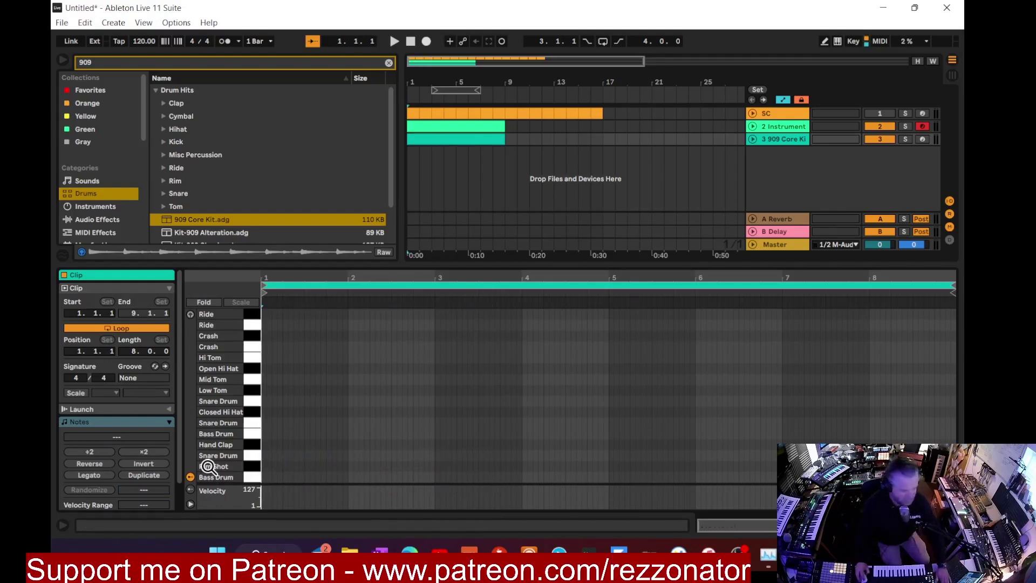
Add Snare Drum sixteenth notes on all four beats of bar 1 in the new 909 Core Kit clip
double_click(264, 454)
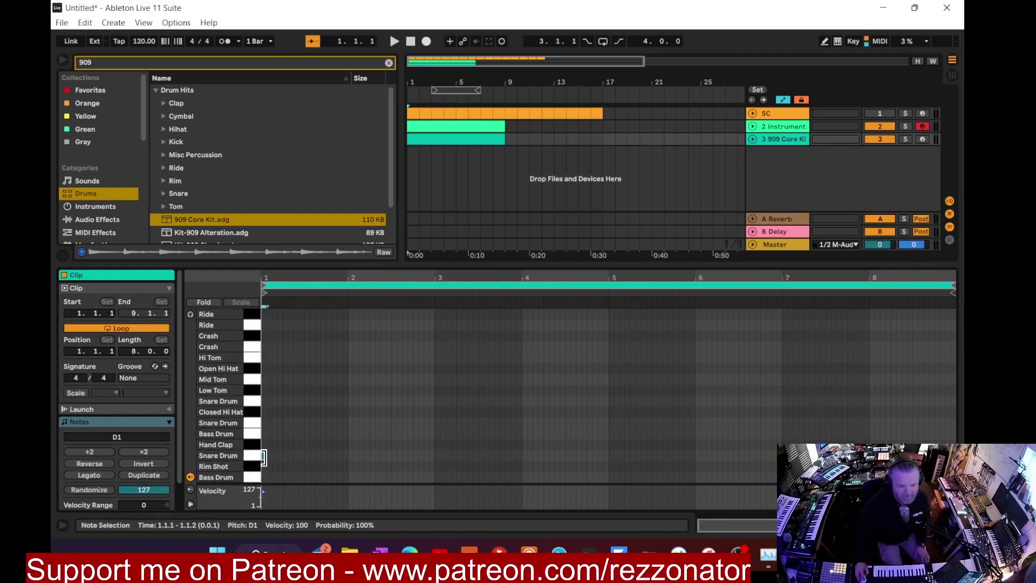
double_click(285, 456)
double_click(307, 455)
double_click(329, 455)
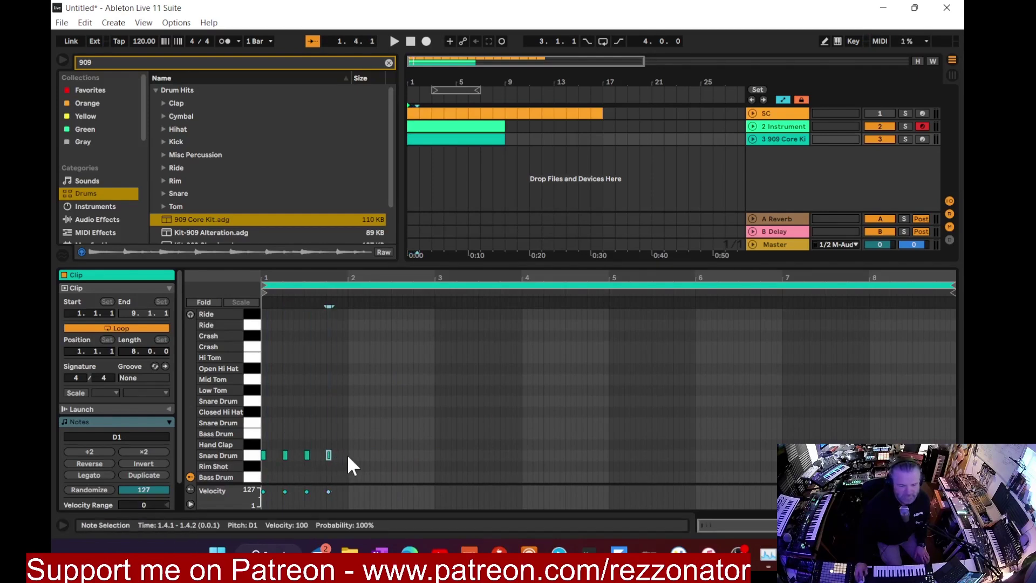
Duplicate the bar 1 snare pattern four times to fill bars 2 to 5 of the clip
left_click_drag(348, 457, 263, 457)
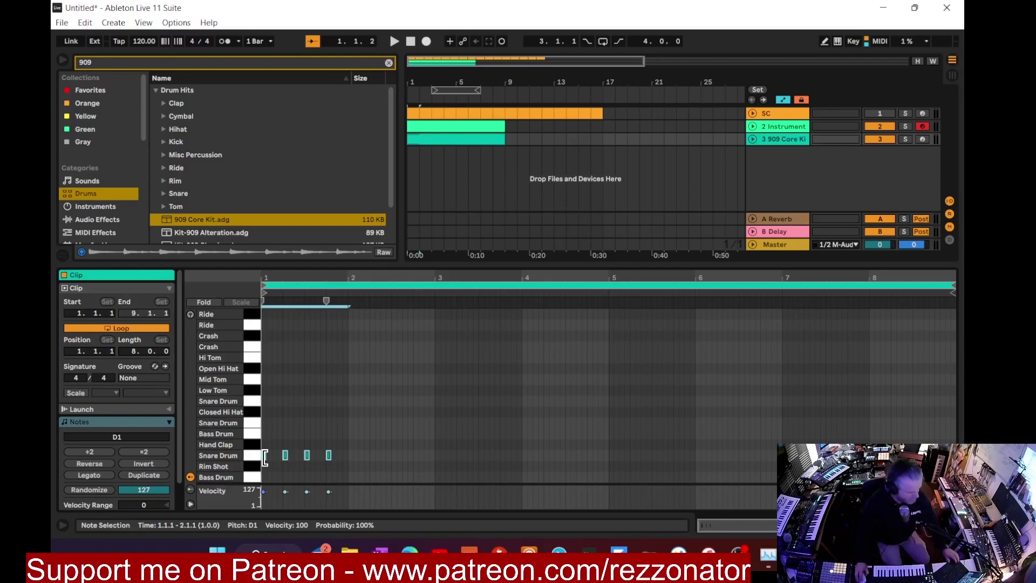
key("ctrl+d")
key("ctrl+d")
key("ctrl+d")
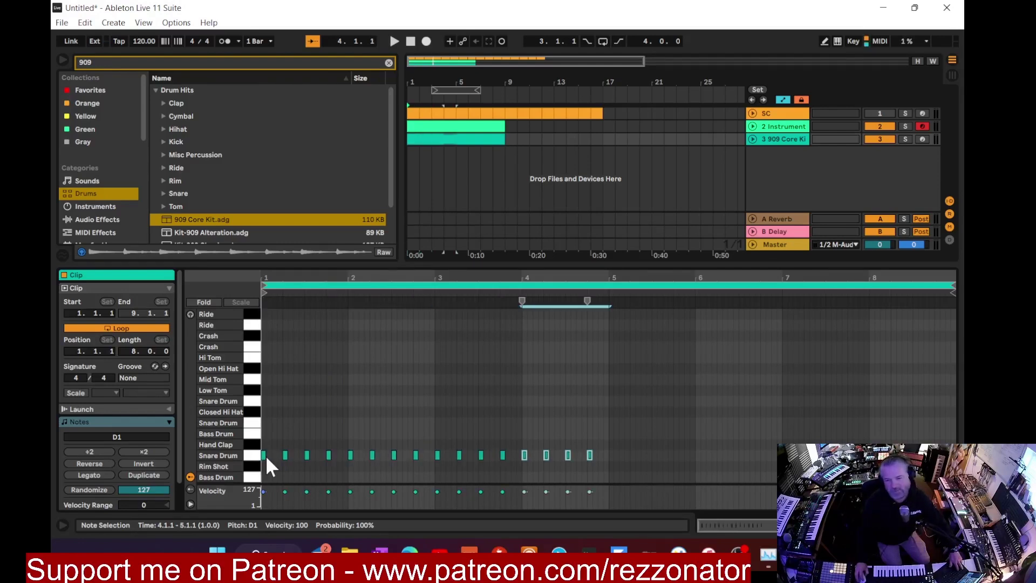
key("ctrl+d")
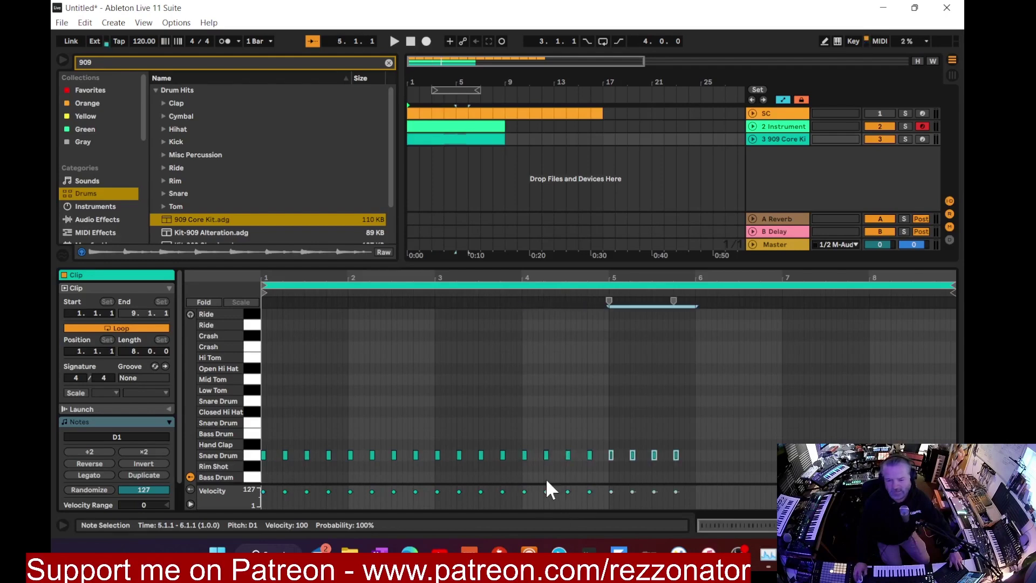
Add a Snare Drum note on the off-beat of beat 1 in bar 5 and delete the notes on beats 2 to 4
double_click(621, 455)
left_click_drag(687, 458, 629, 457)
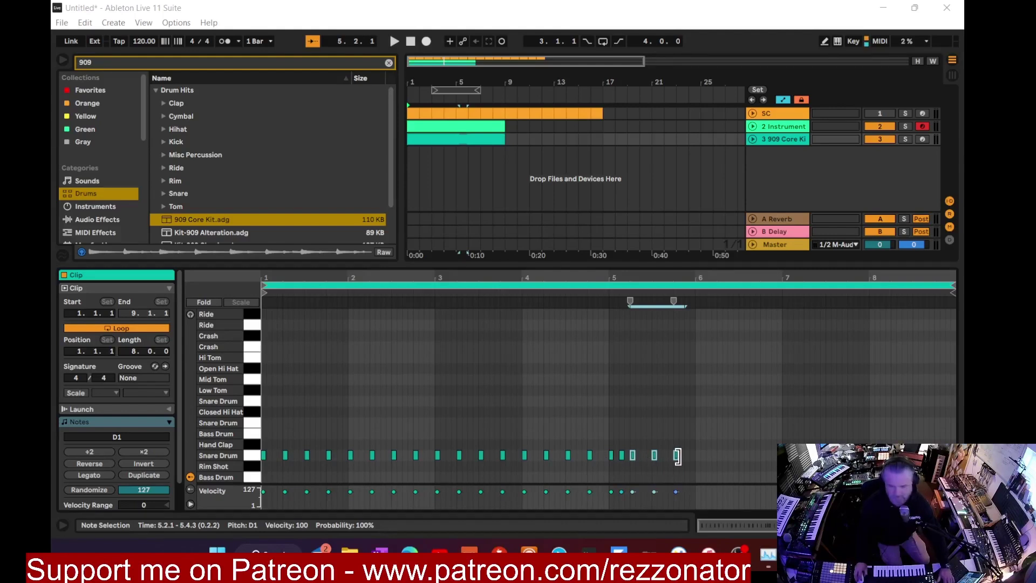
left_click_drag(683, 452, 624, 455)
key("Delete")
double_click(621, 455)
Duplicate bar 5's first two snare notes repeatedly to form eighth notes through bars 5 and 6 and onto bar 7's first beat
left_click_drag(630, 454, 608, 455)
key("ctrl+d")
key("ctrl+d")
key("ctrl+d")
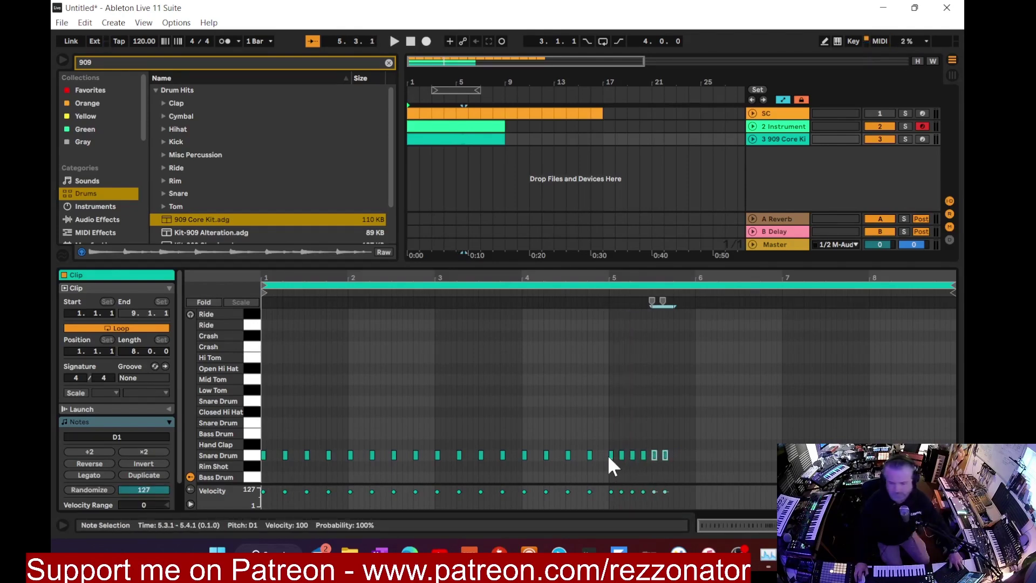
key("ctrl+d")
key("ctrl+d")
key("ctrl+d")
key("ctrl+d")
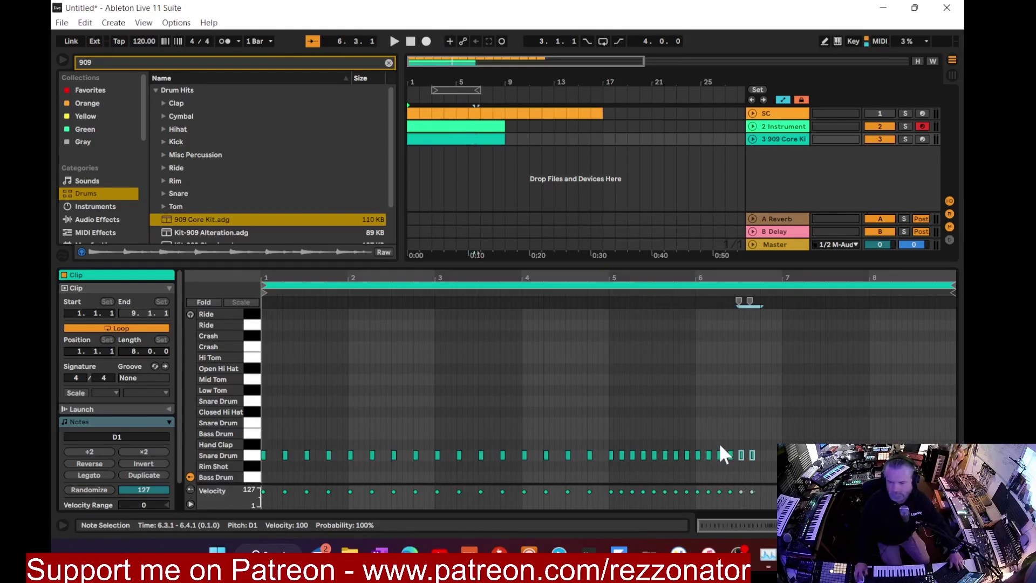
key("ctrl+d")
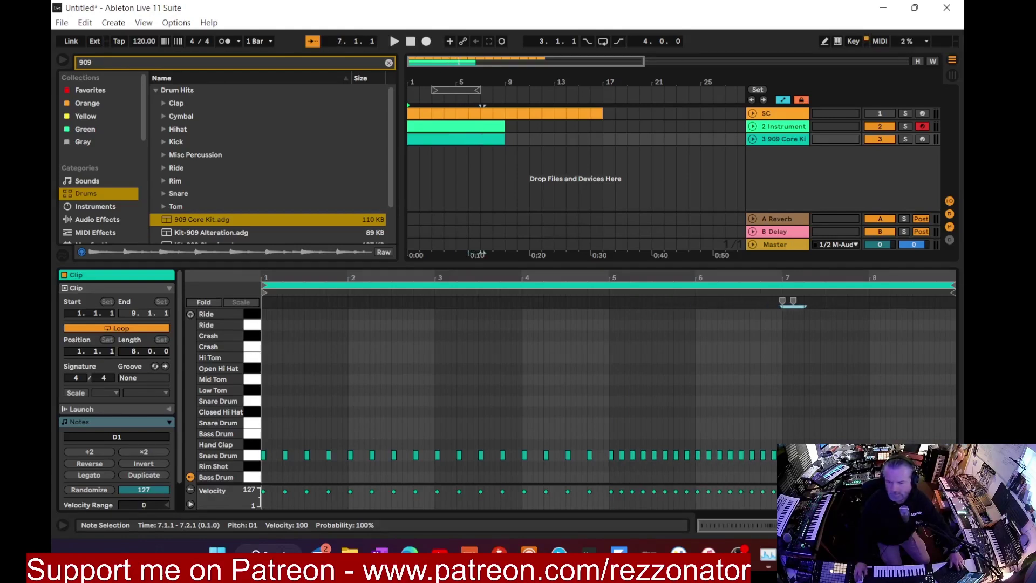
Fill bar 7 of the clip with Snare Drum notes on every sixteenth
double_click(790, 456)
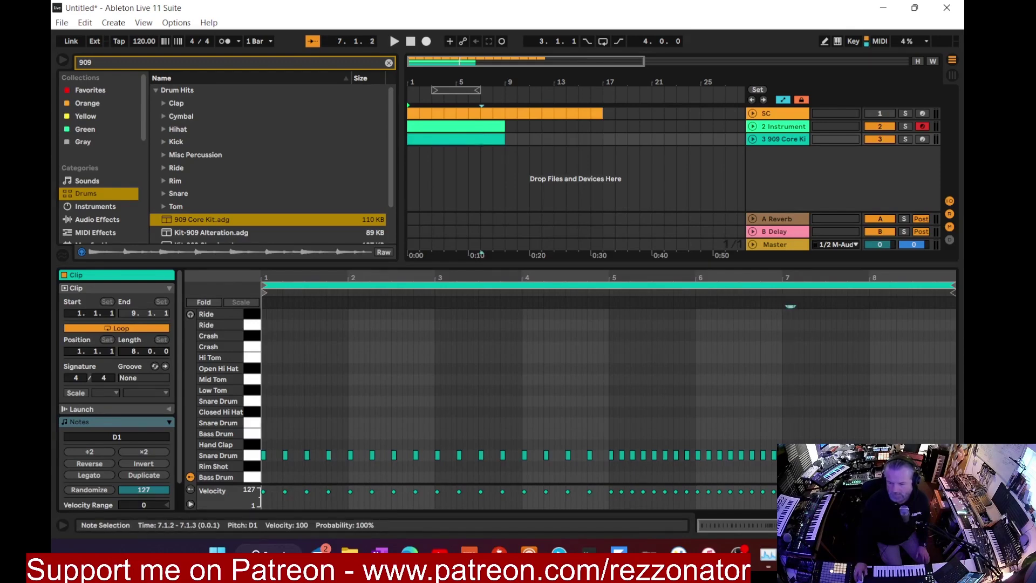
key("Right")
key("Right")
key("Right")
key("Right")
key("Right")
key("Right")
key("Right")
key("Right")
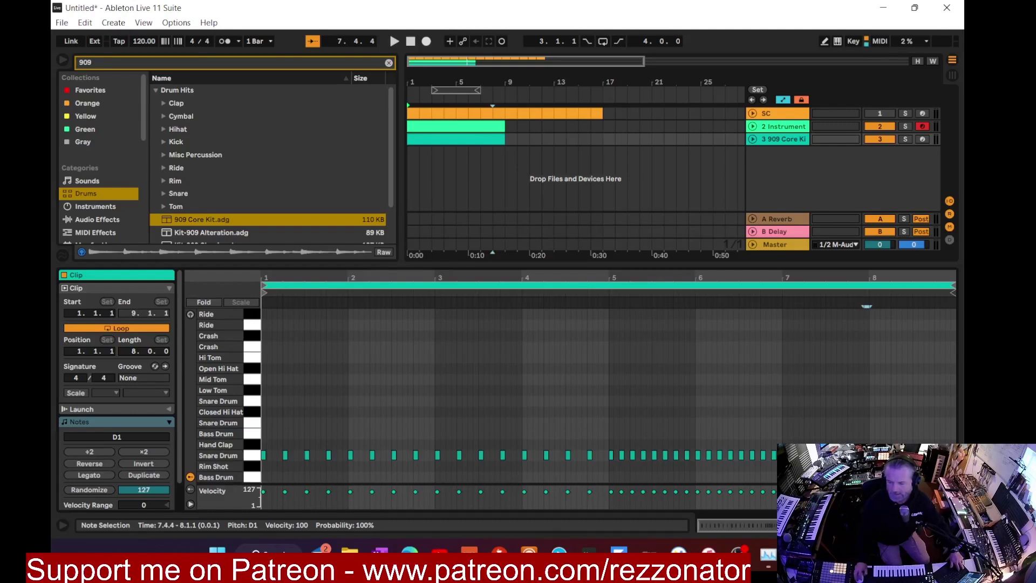
Set the grid to 1/32, fill bar 8 with thirty-second Snare Drum notes and hide the clip editor
right_click(761, 352)
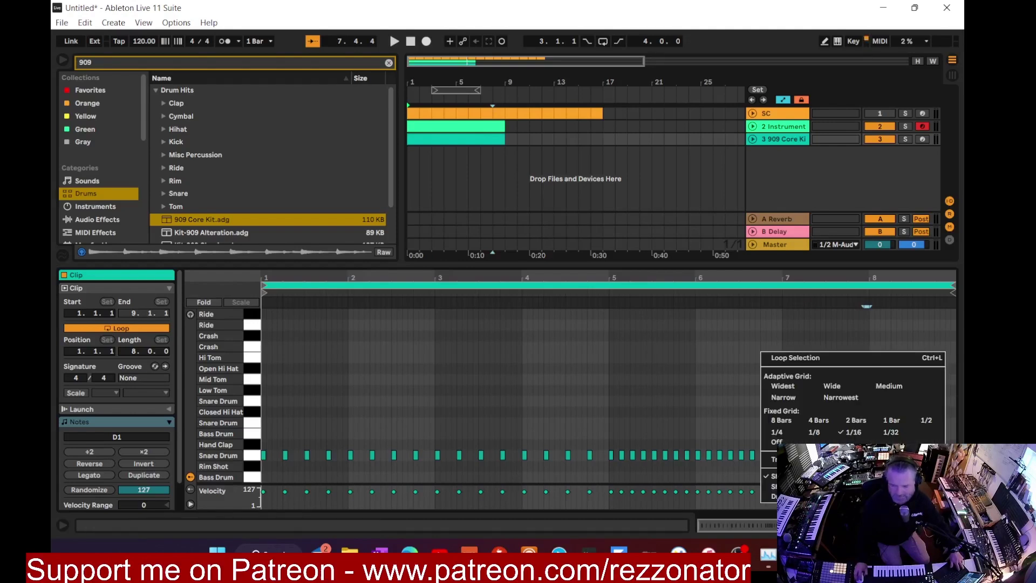
left_click(851, 442)
key("Right")
key("Right")
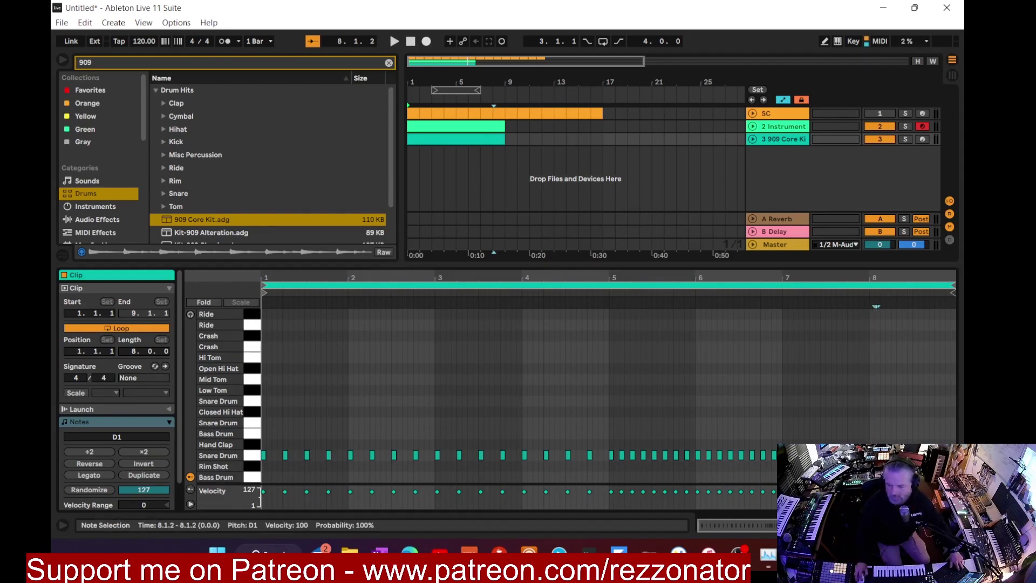
left_click_drag(916, 279, 885, 340)
double_click(751, 454)
left_click_drag(809, 276, 809, 256)
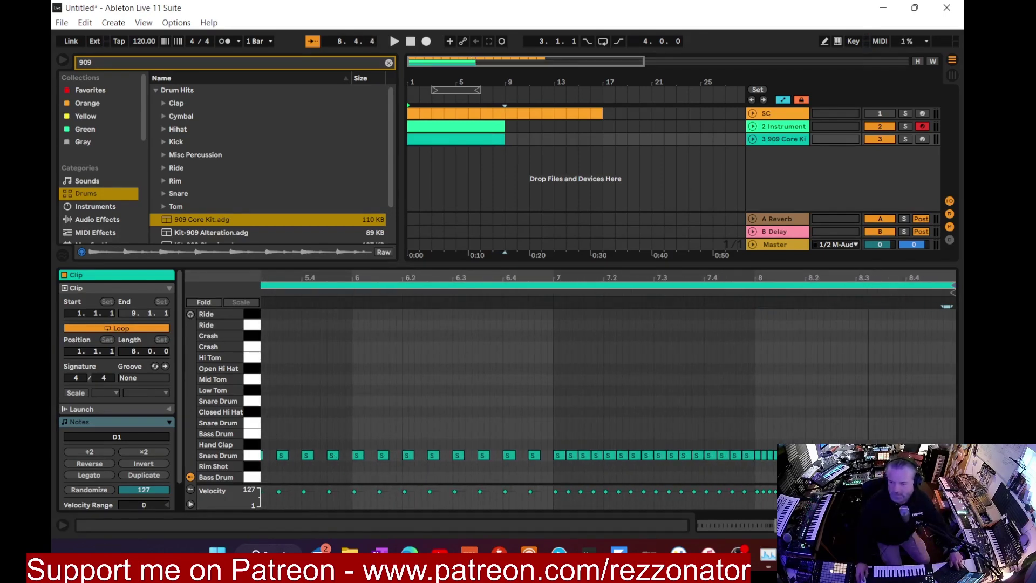
left_click_drag(870, 281, 875, 278)
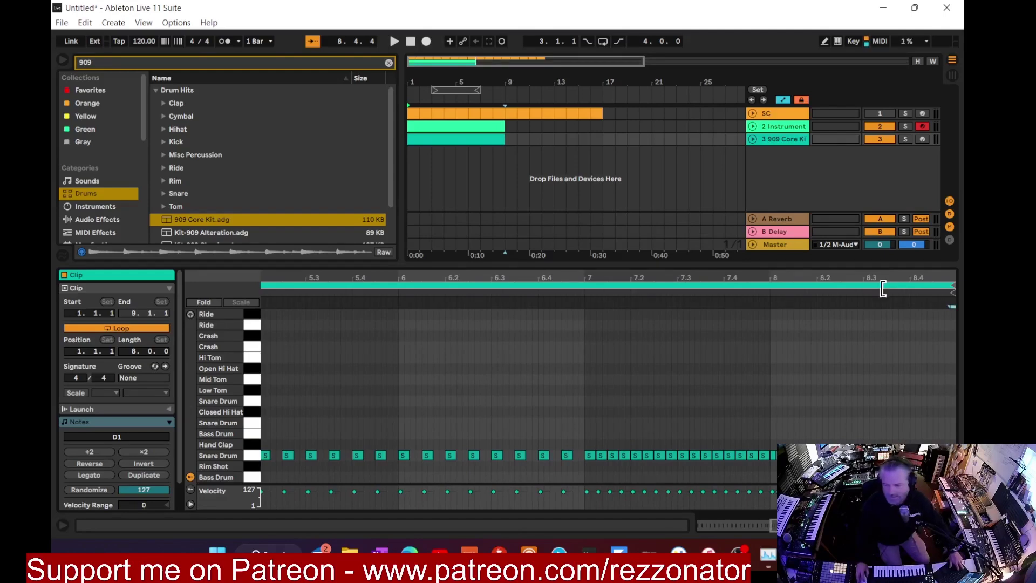
left_click(953, 525)
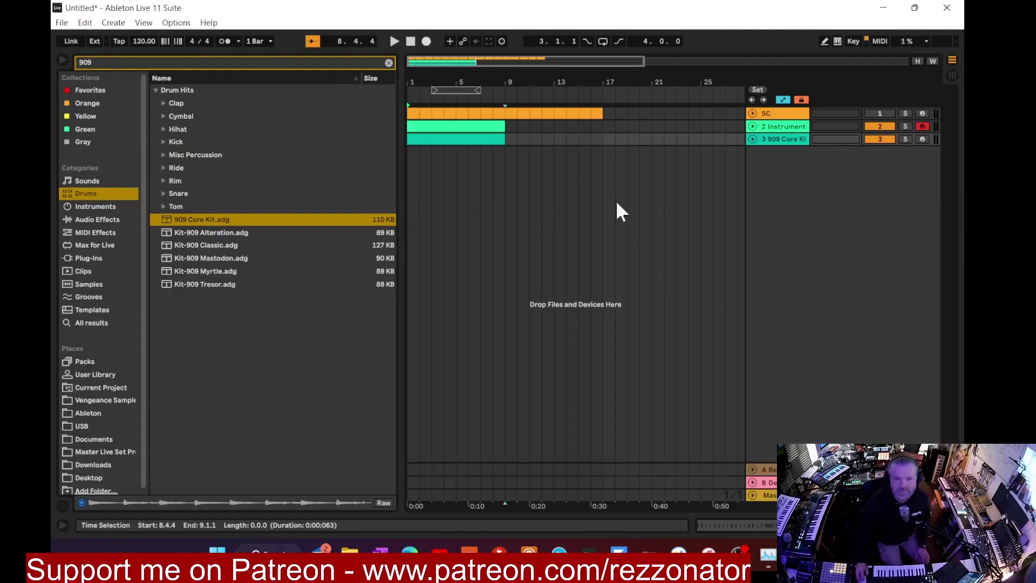
Play the arrangement from the start, lower the Instrument Rack track's volume to -20.0 dB, clear the browser search and stop around bar 9
left_click(412, 42)
left_click(394, 41)
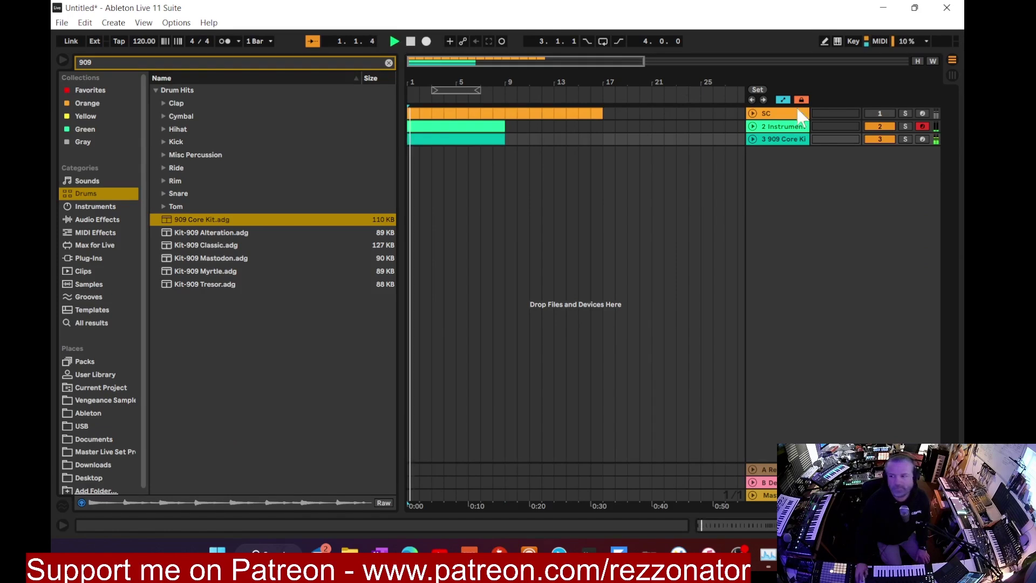
left_click(753, 126)
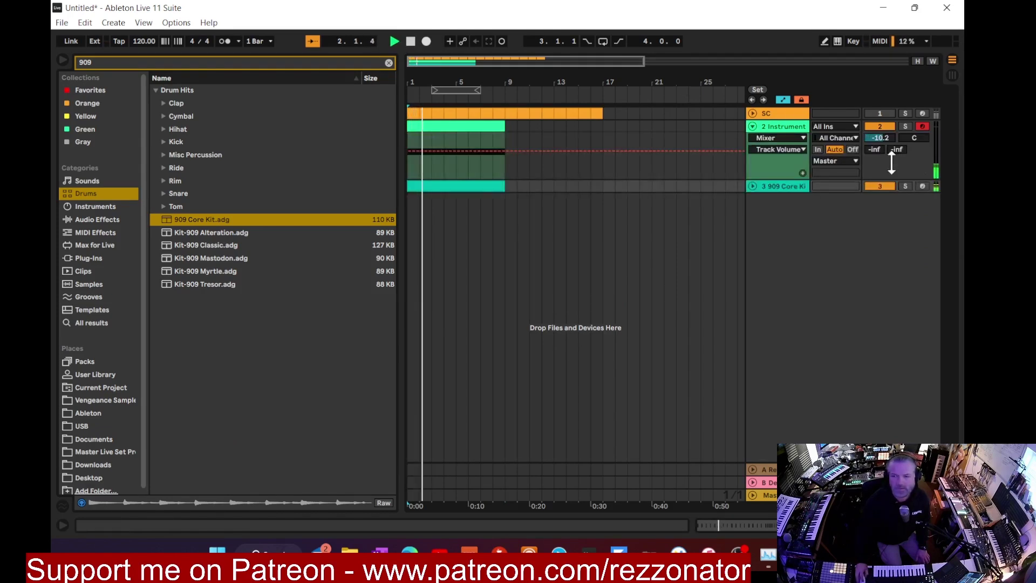
left_click_drag(880, 137, 879, 185)
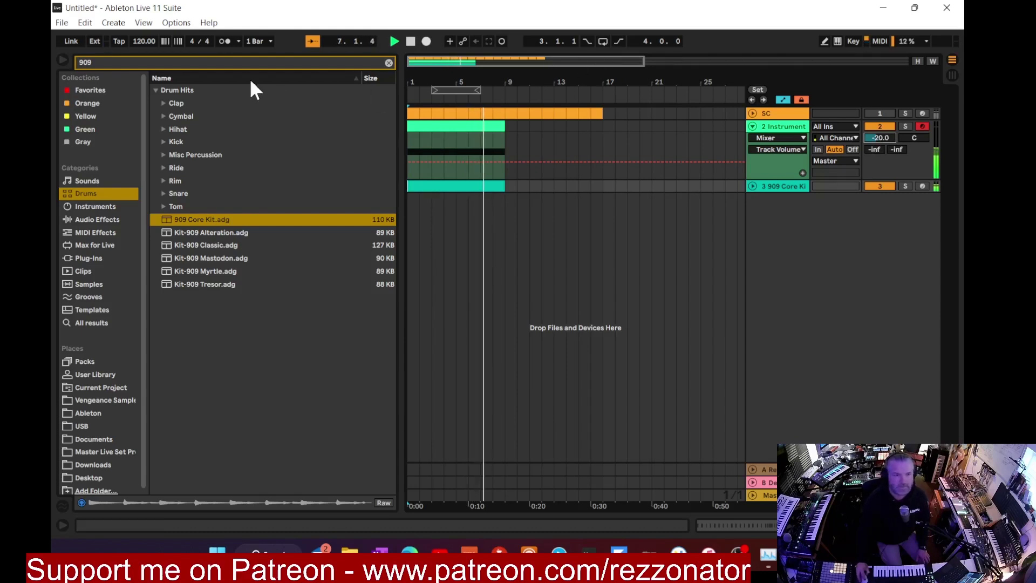
left_click(388, 63)
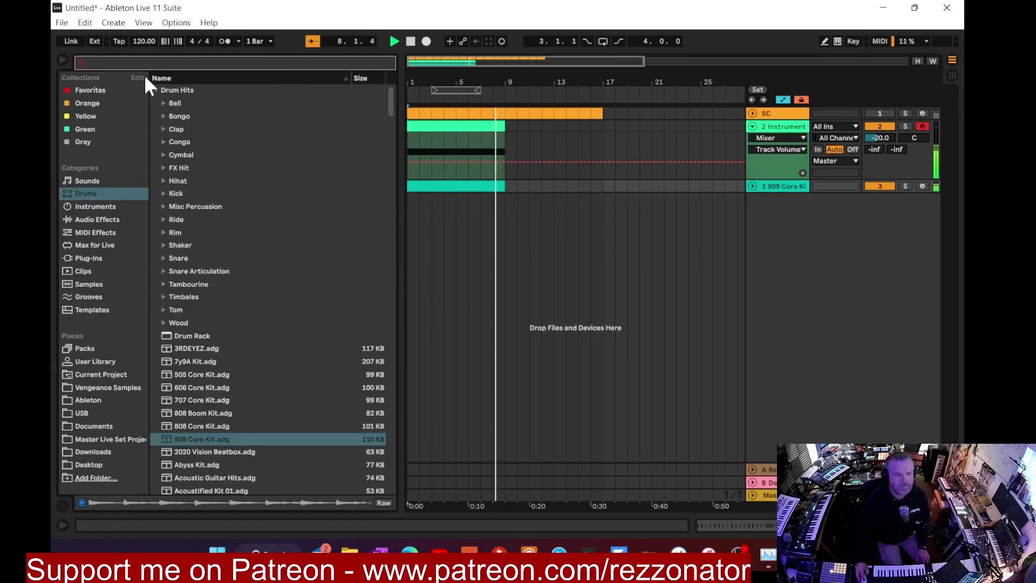
left_click(411, 41)
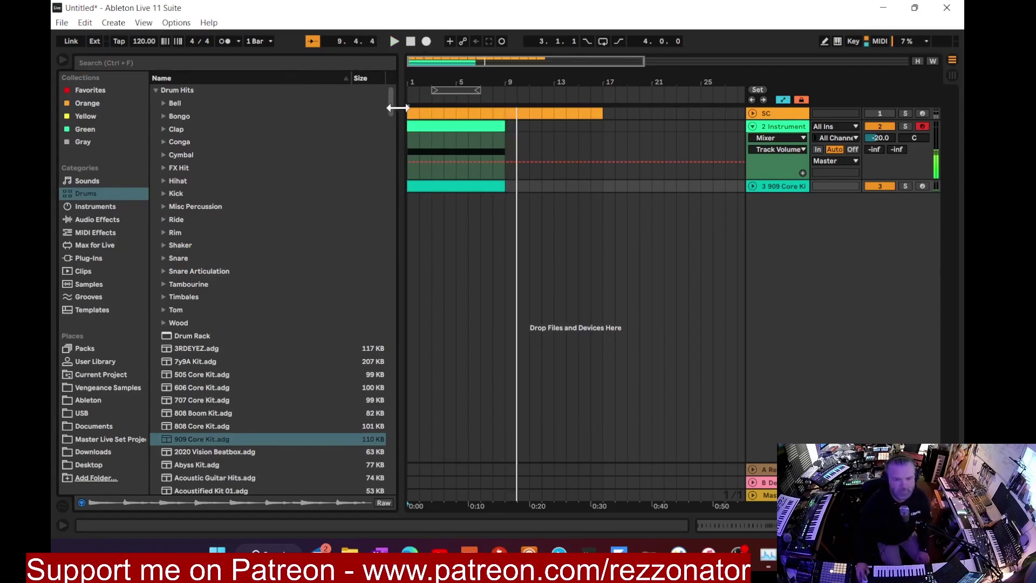
Unfold the 909 Core Kit track, zoom in on its clip and display the track's device chain
left_click(753, 187)
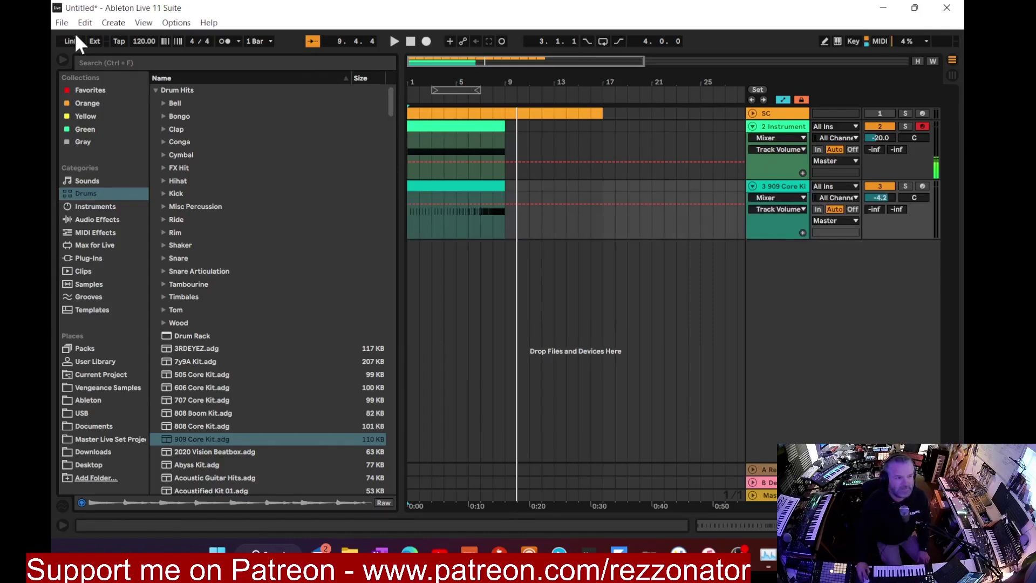
left_click(64, 56)
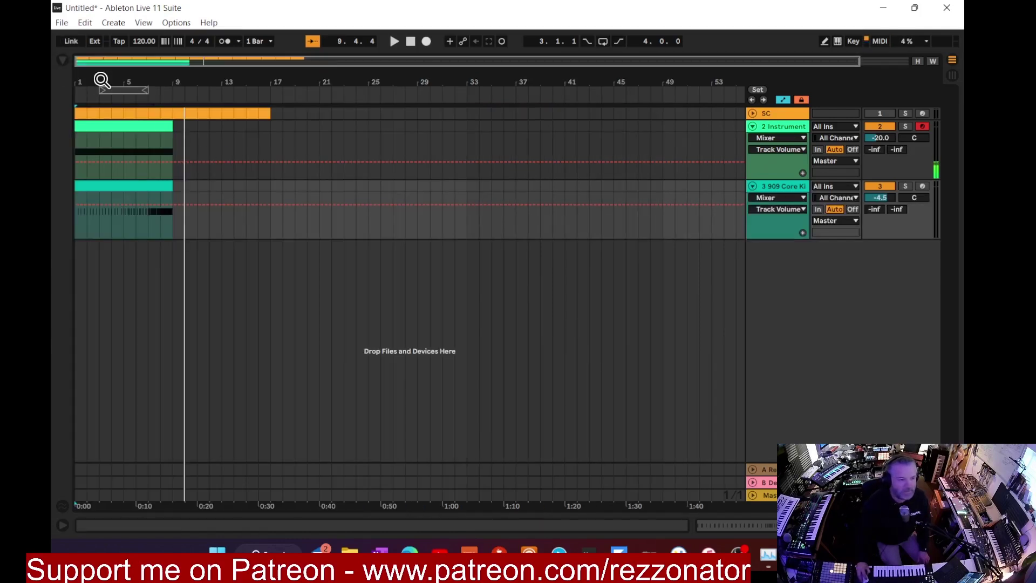
left_click_drag(133, 61, 133, 83)
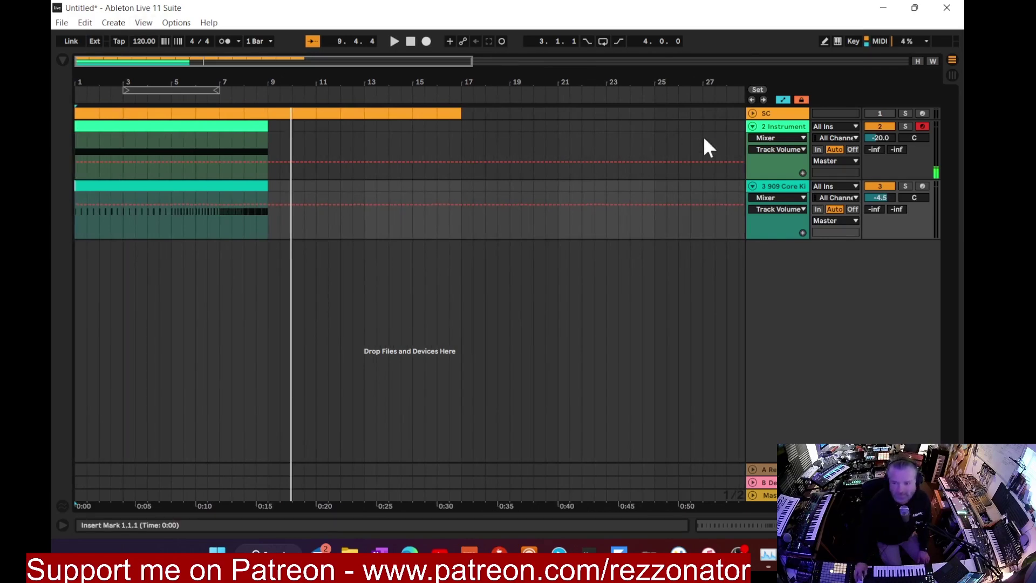
double_click(792, 184)
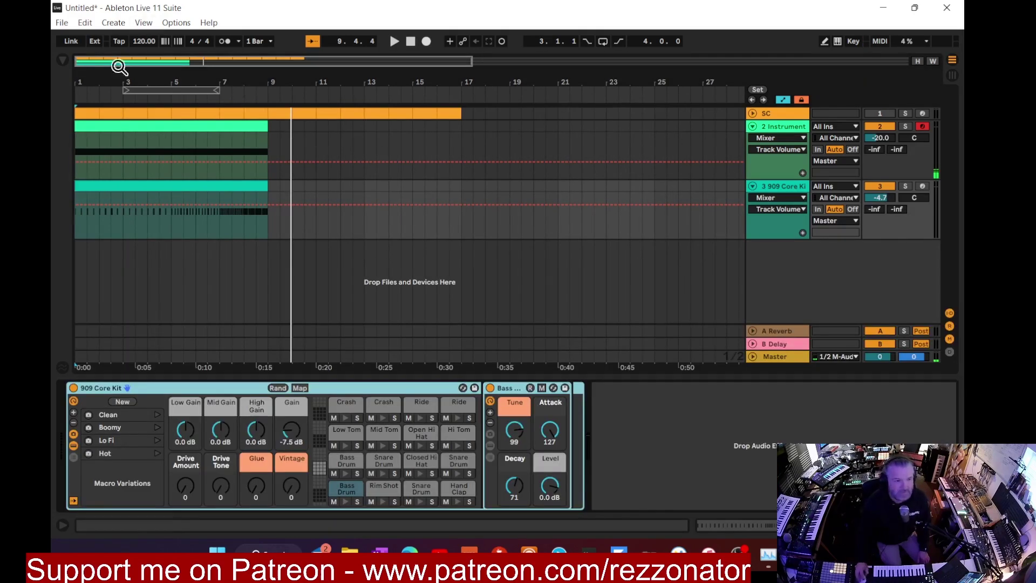
left_click(64, 59)
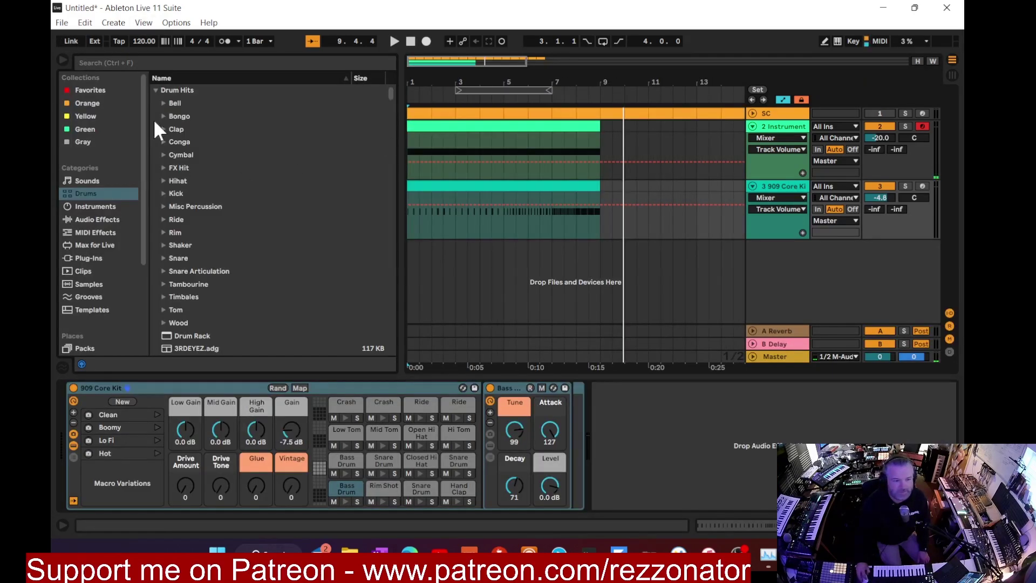
Add an Auto Filter from EQ & Filters to the 909 Core Kit track as a high-pass with its frequency at 26.0 Hz
left_click(95, 206)
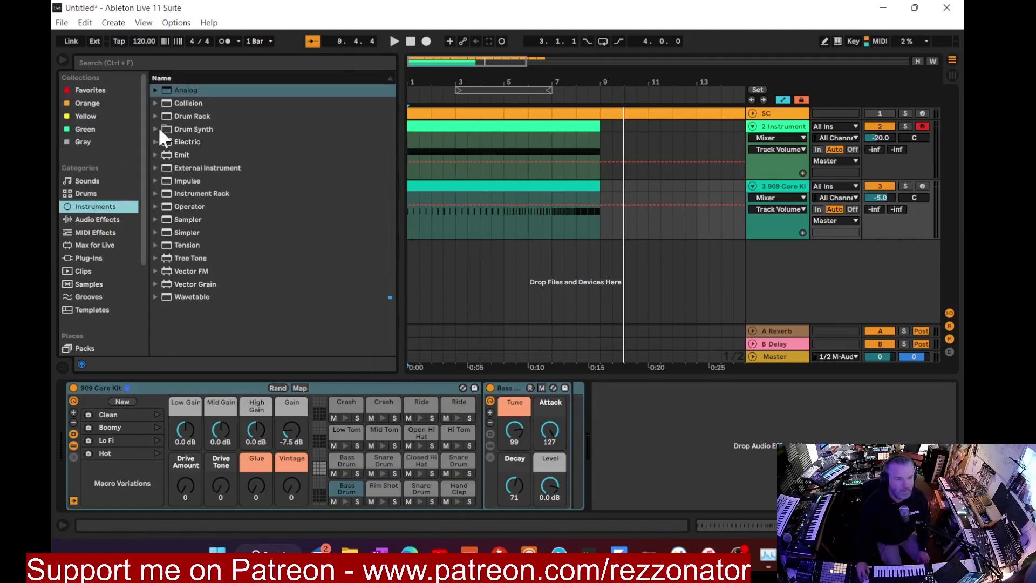
left_click(96, 220)
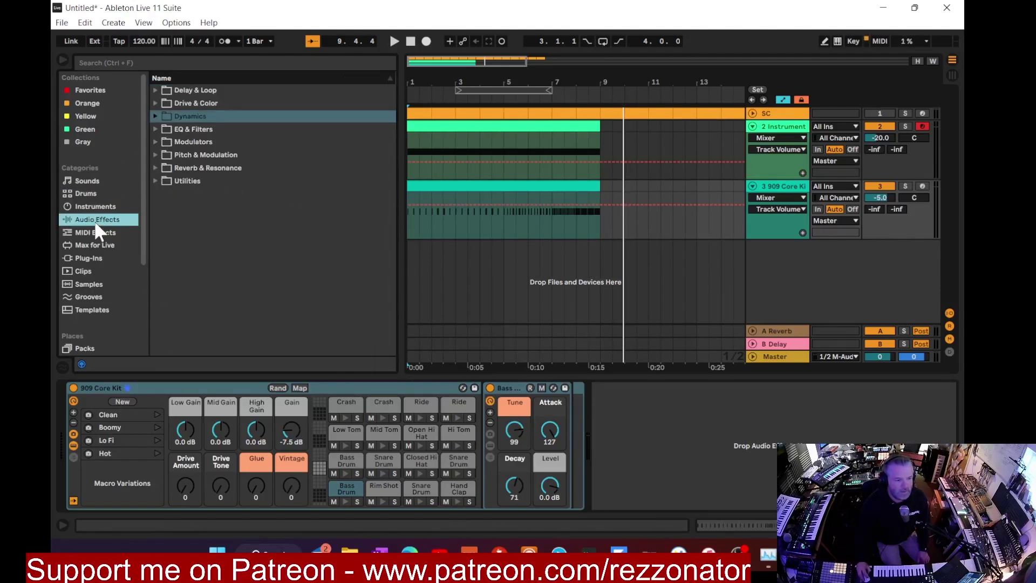
left_click(155, 115)
left_click(156, 116)
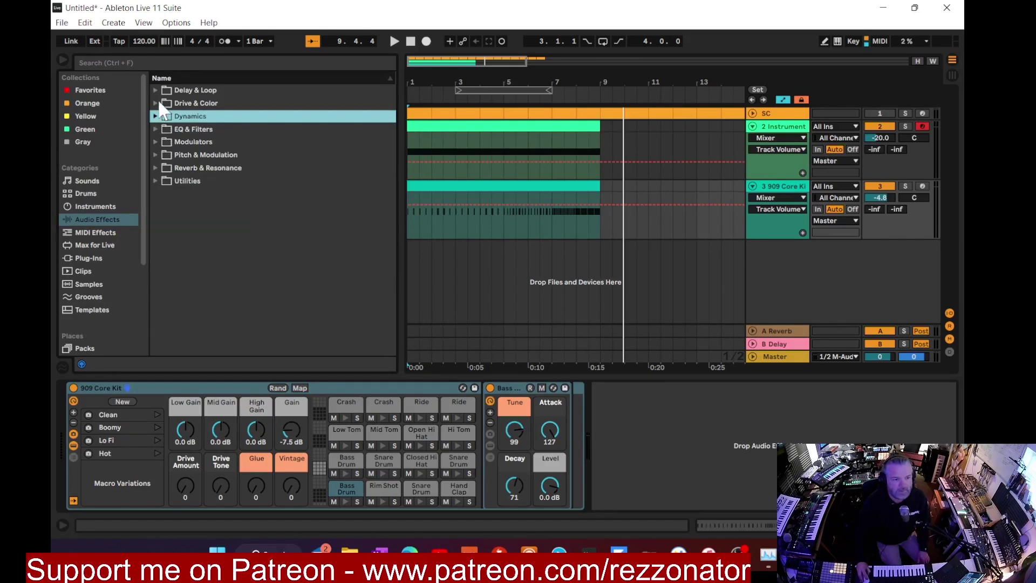
left_click(155, 130)
left_click_drag(190, 141, 635, 447)
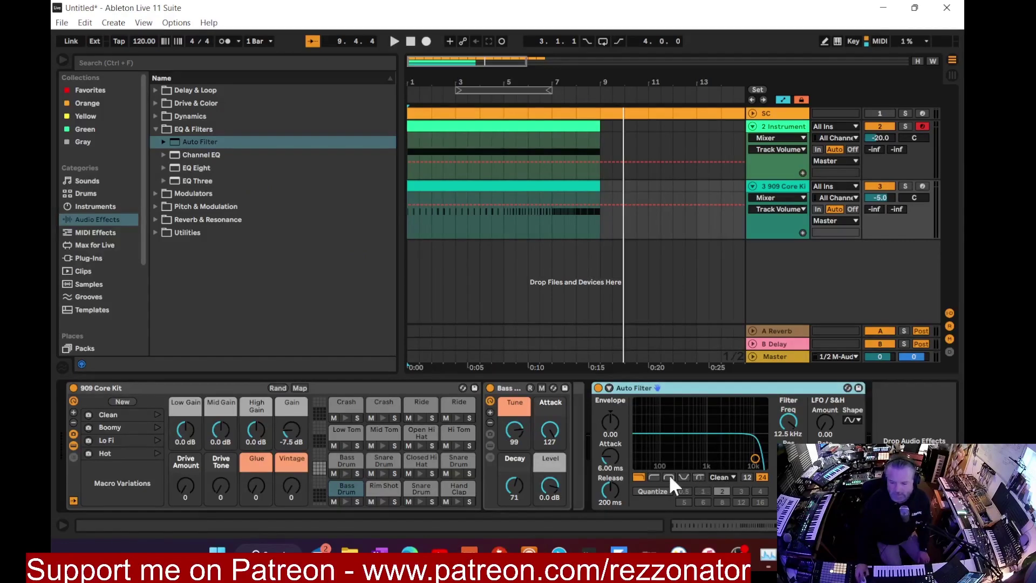
left_click(655, 477)
left_click_drag(755, 459, 637, 460)
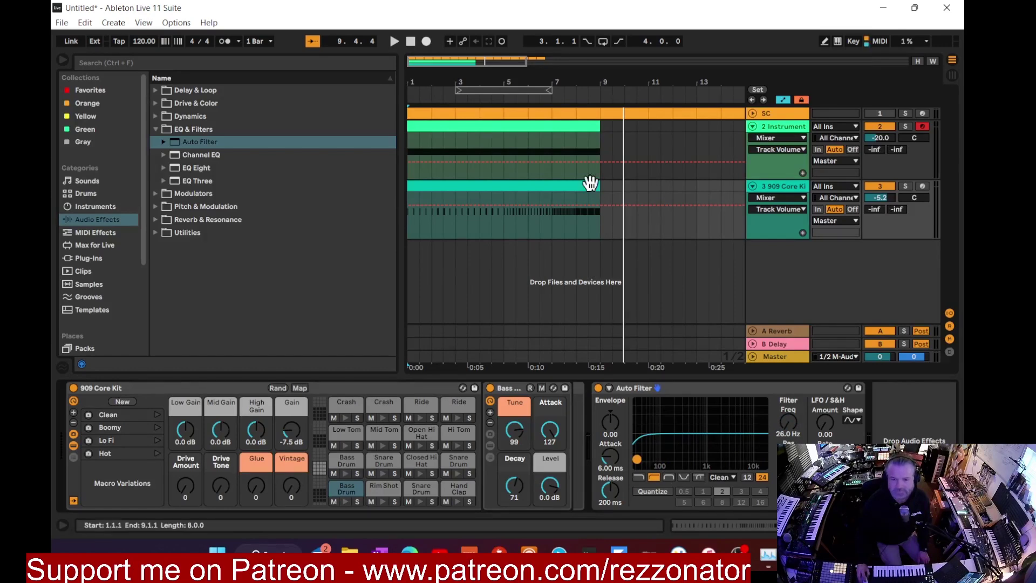
left_click_drag(584, 81, 584, 129)
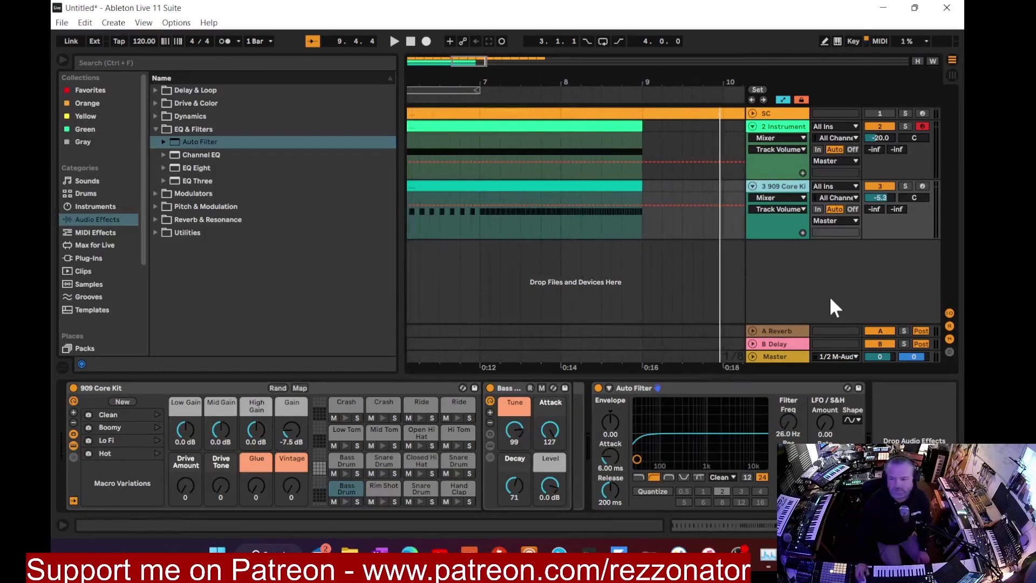
left_click(792, 421)
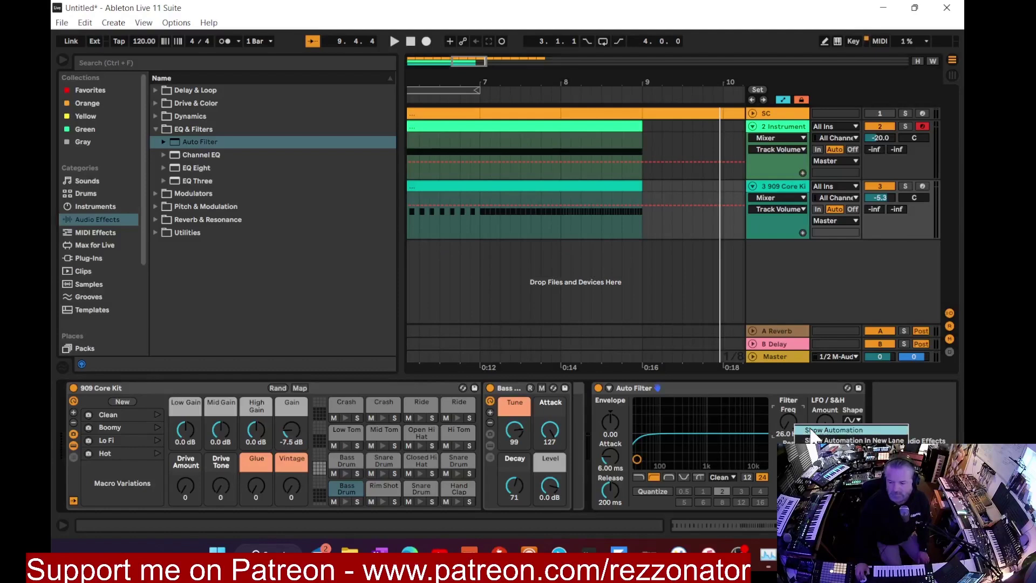
left_click(600, 207)
left_click_drag(656, 80, 656, 96)
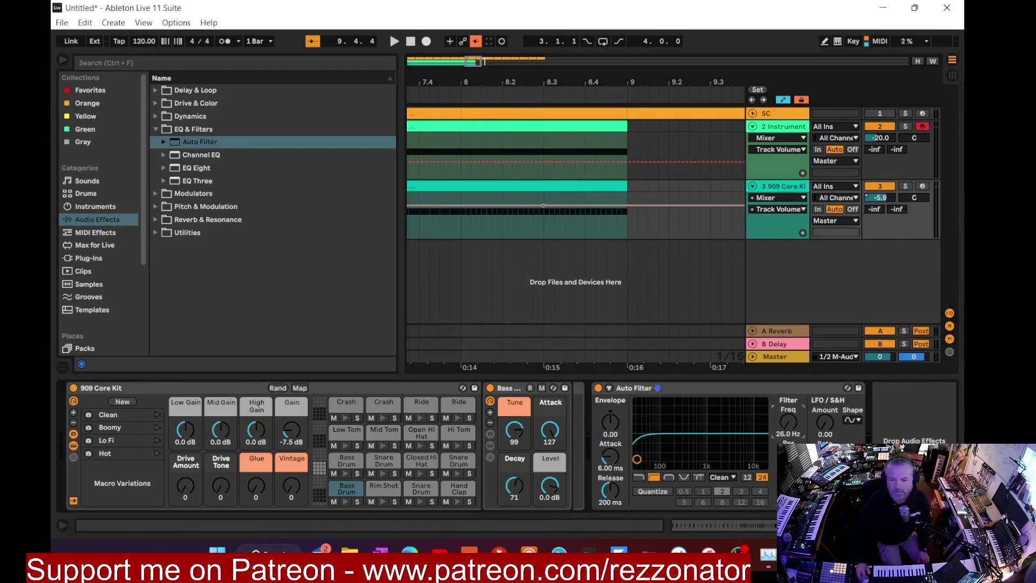
Show the Auto Filter's Frequency automation on the 909 Core Kit track and undo the stray track volume automation point
right_click(787, 421)
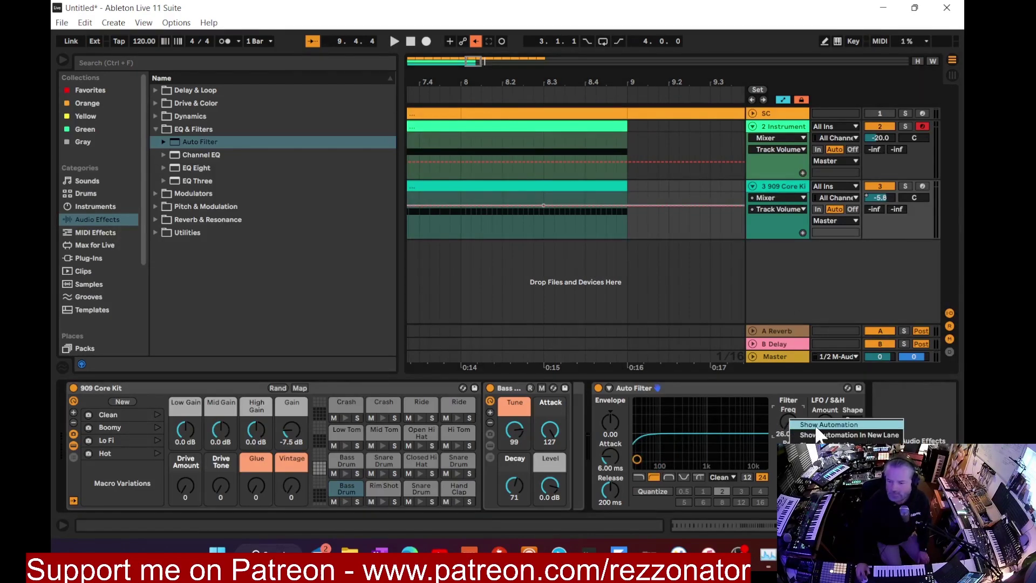
left_click(815, 424)
left_click(726, 278)
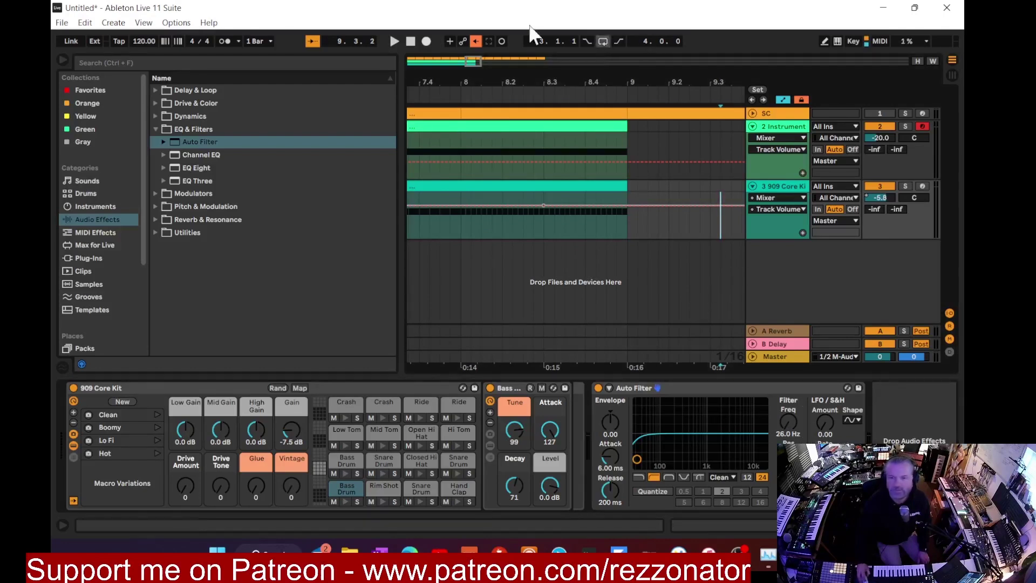
key("ctrl+z")
key("ctrl+z")
key("ctrl+z")
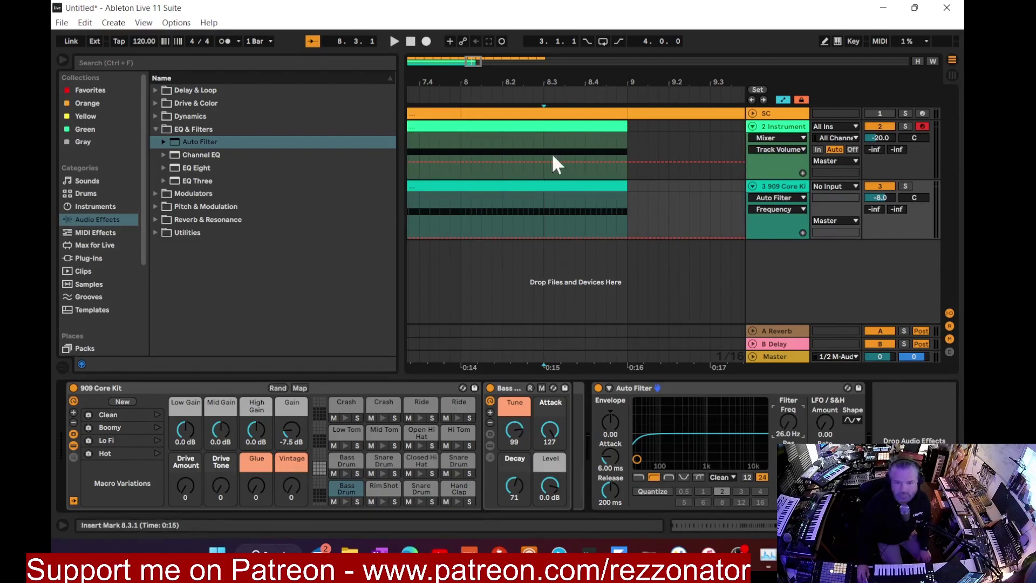
Draw a rising Auto Filter Frequency ramp on the 909 Core Kit track from 26.0 Hz at 8.3.1 to 16.3 kHz at bar 9, and audition it
right_click(787, 418)
left_click(808, 424)
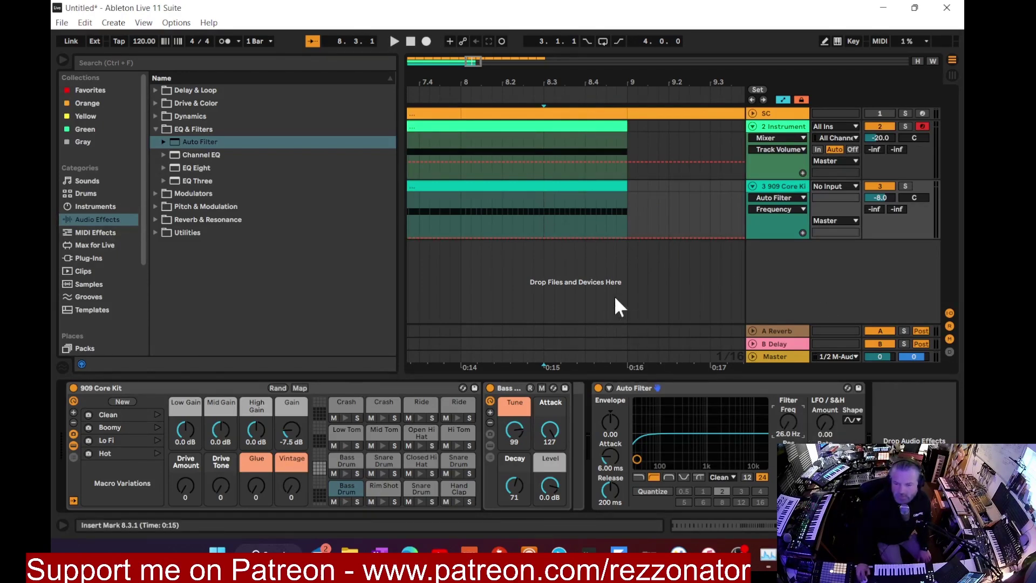
left_click(545, 237)
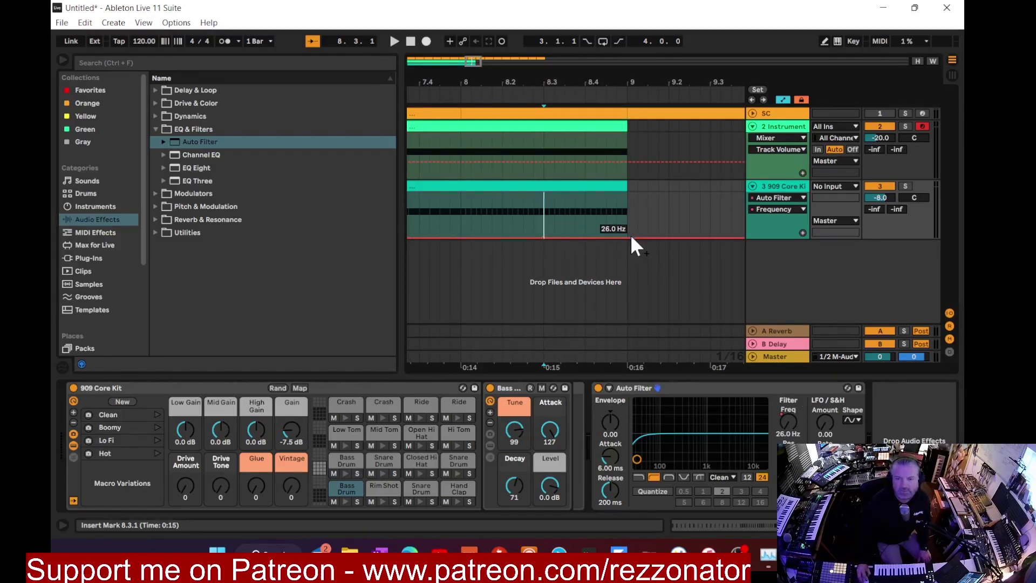
left_click_drag(627, 237, 627, 194)
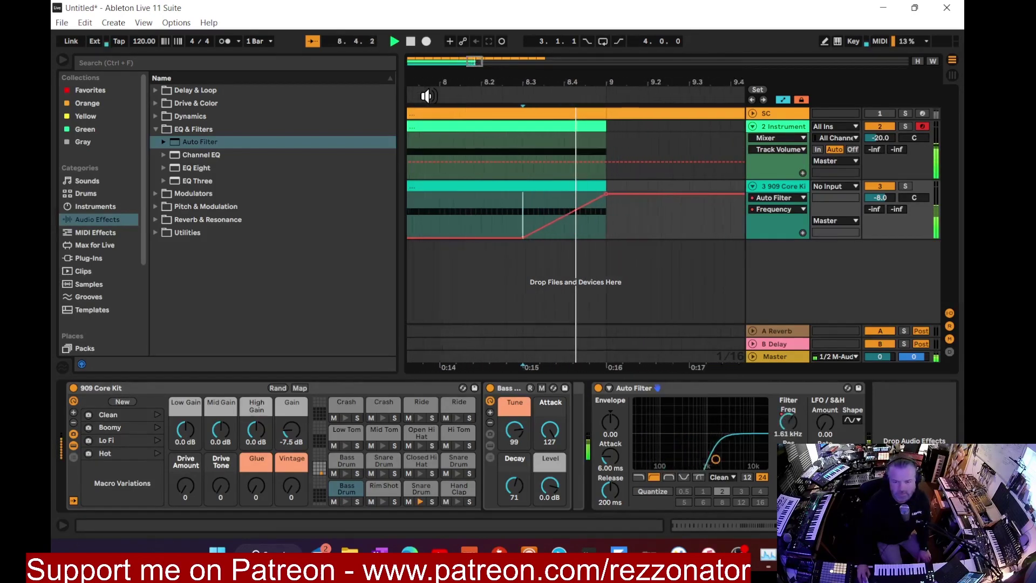
left_click_drag(528, 84, 578, 83)
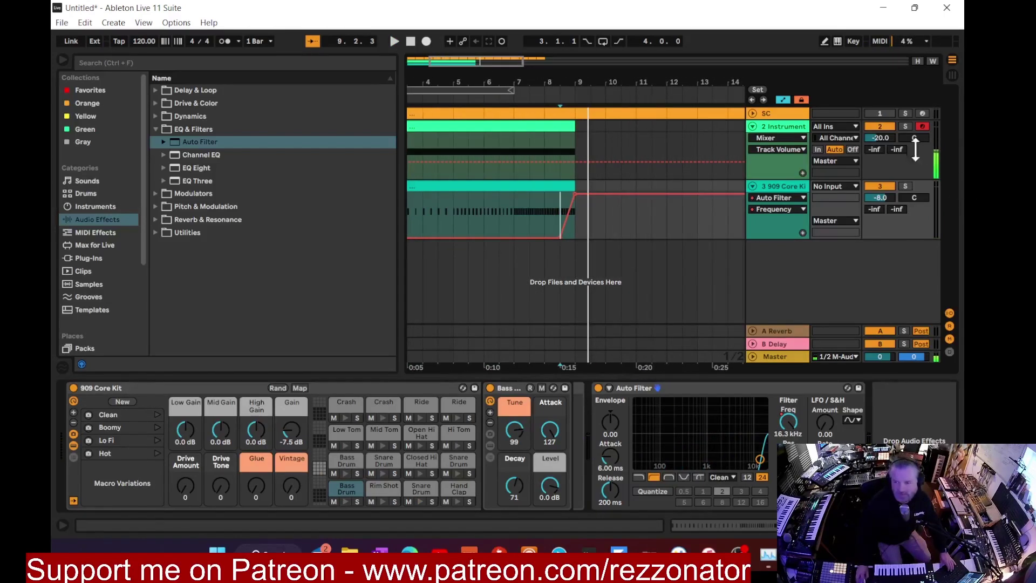
Lower the Instrument Rack track's volume to -25.3 dB and raise the 909 Core Kit track's volume to -5.5 dB during playback
left_click_drag(879, 136, 879, 154)
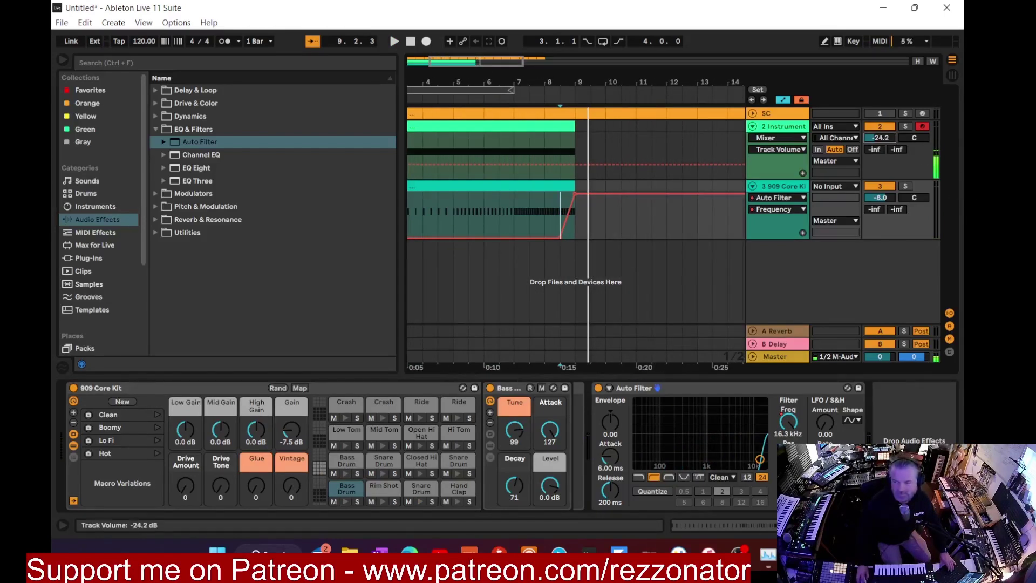
left_click(450, 99)
left_click_drag(880, 197, 880, 190)
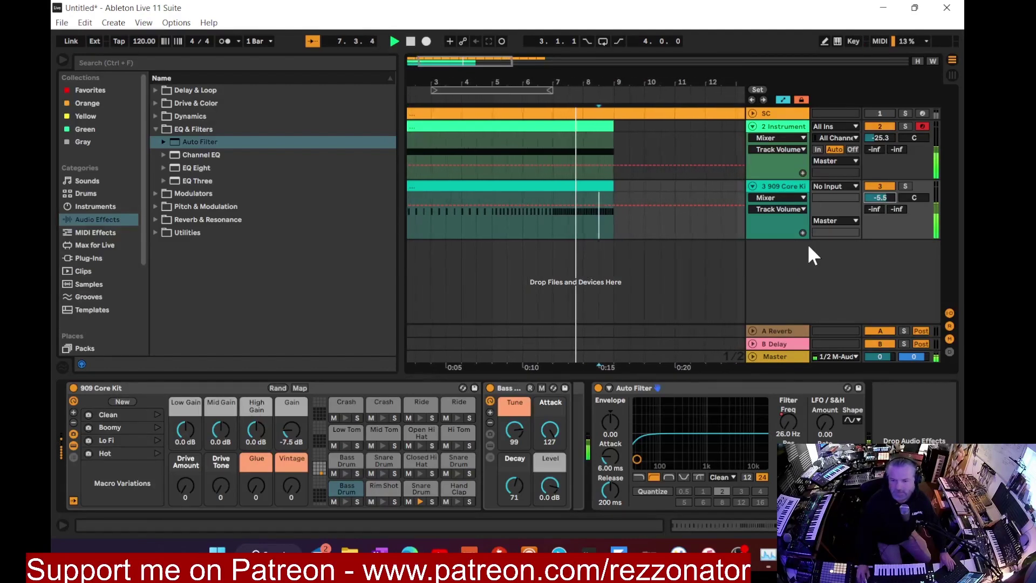
key("space")
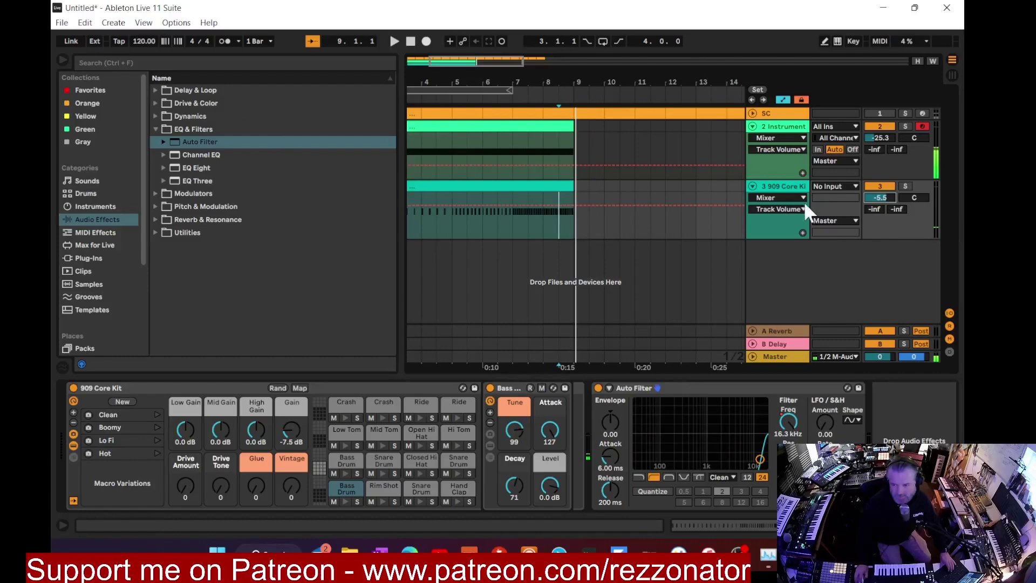
Show the 909 Core Kit track's Auto Filter Frequency automation in its own lane and move the ramp's start to bar 8
left_click(803, 197)
left_click(742, 254)
left_click(733, 231)
left_click(794, 413)
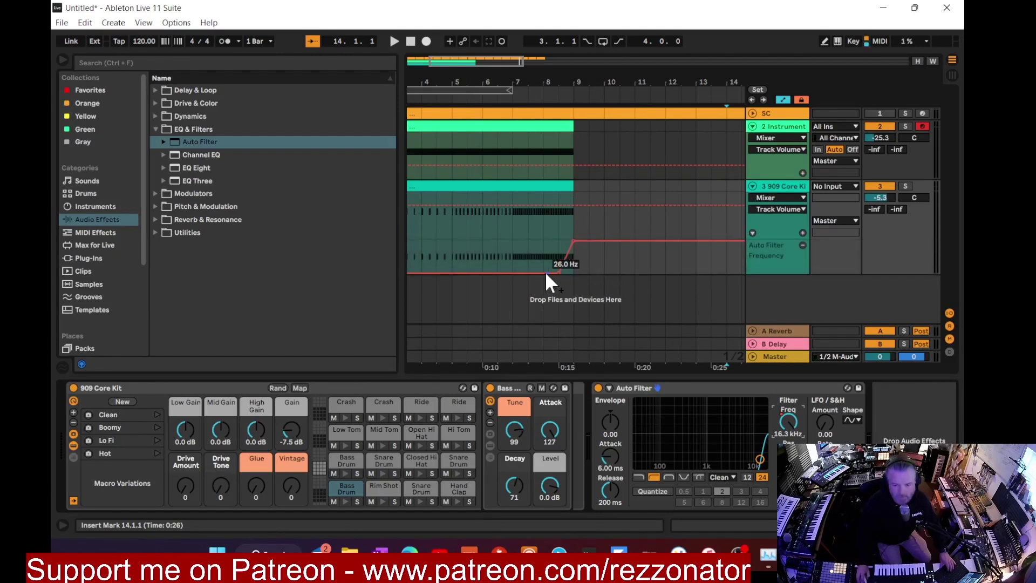
left_click(560, 275)
left_click(559, 273)
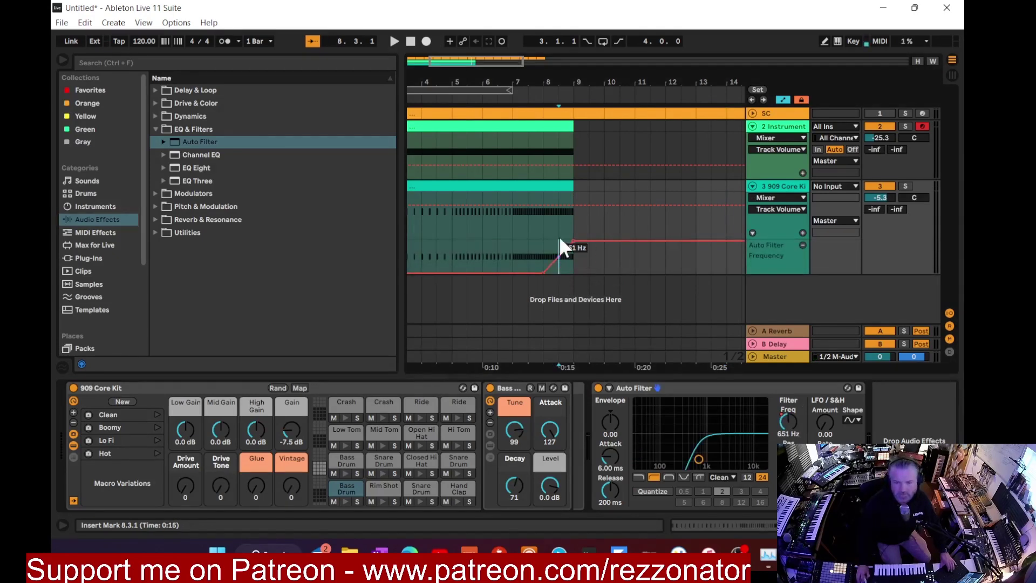
Play the end of the build-up and set the 909 Core Kit track's A-Reverb send to -13.0 dB
left_click(478, 100)
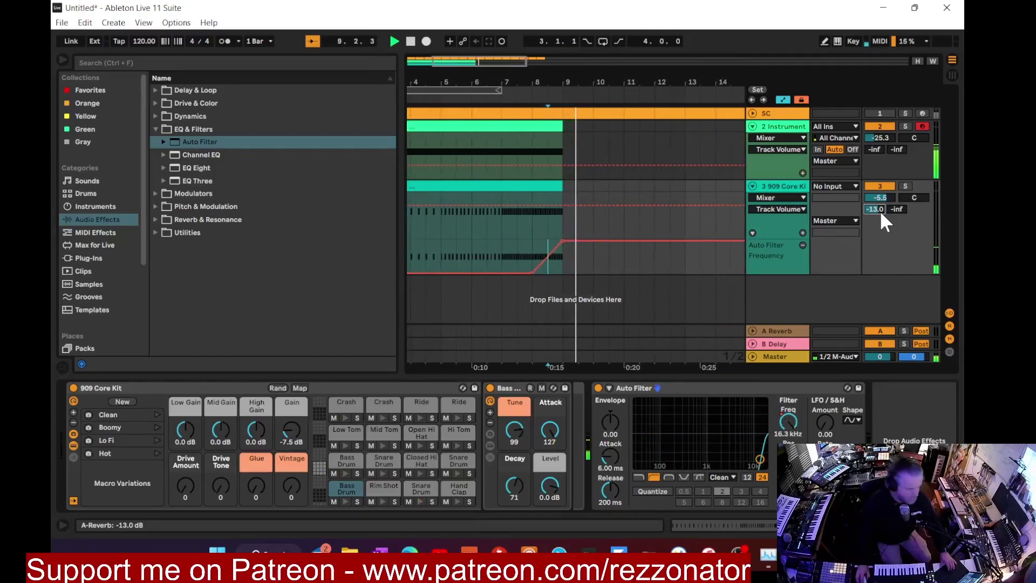
left_click(410, 42)
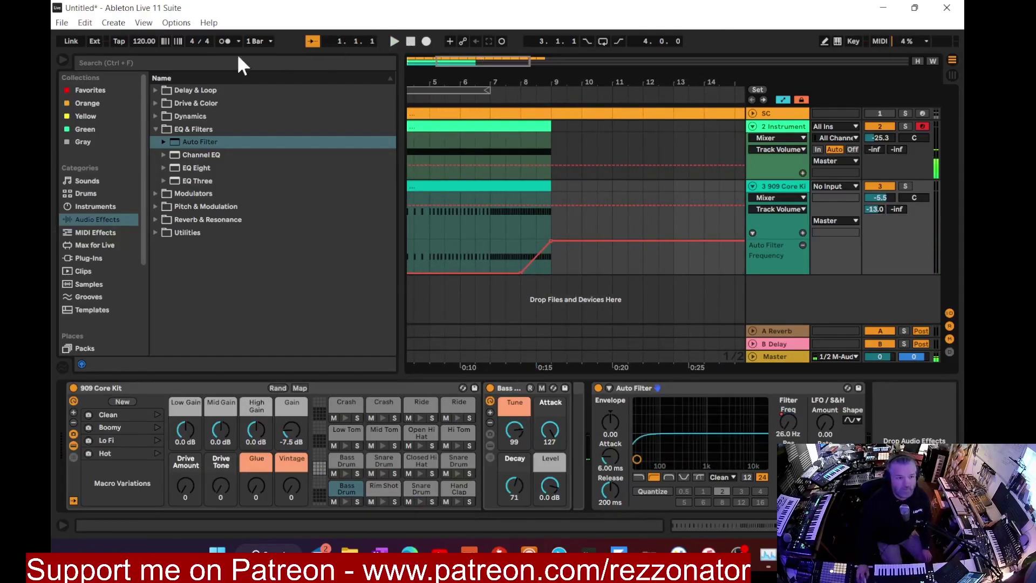
Hide the browser and set the Instrument Rack track's sends to -10.3 dB for A-Reverb and -25.6 dB for B-Delay
left_click(61, 59)
left_click_drag(171, 79, 185, 61)
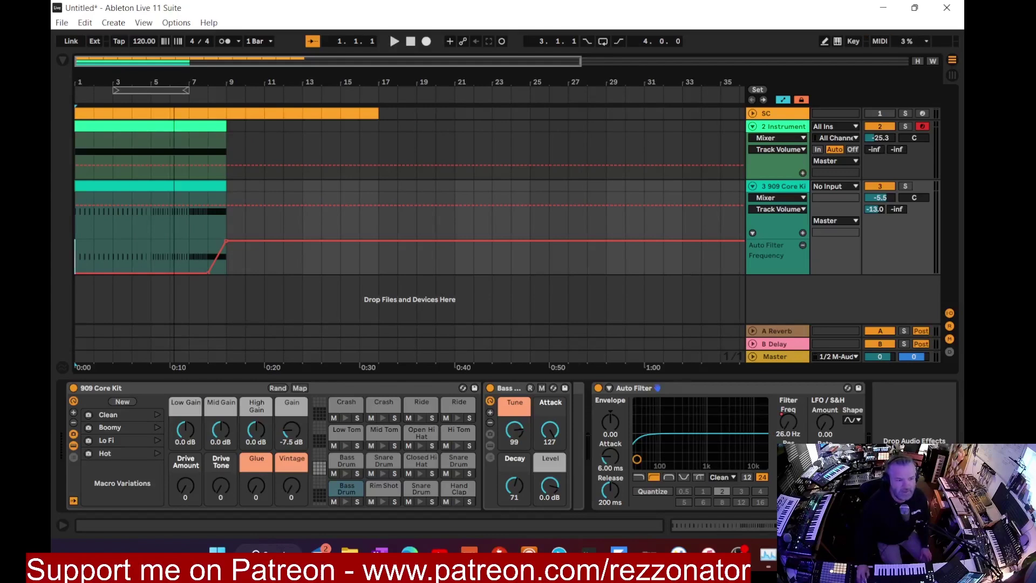
left_click_drag(95, 80, 96, 108)
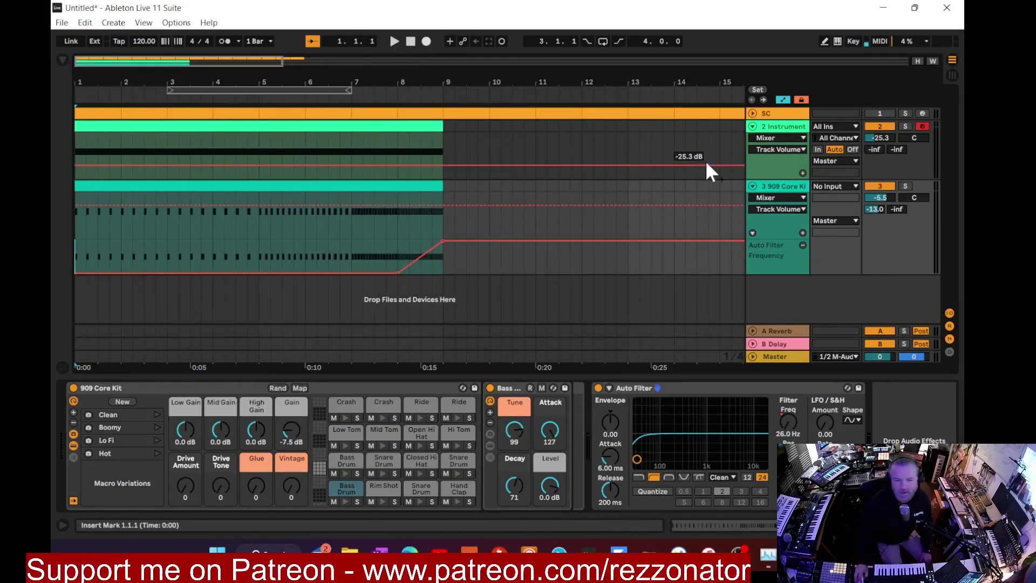
mouse_move(882, 148)
left_mouse_down()
mouse_move(882, 122)
mouse_move(889, 139)
left_mouse_up()
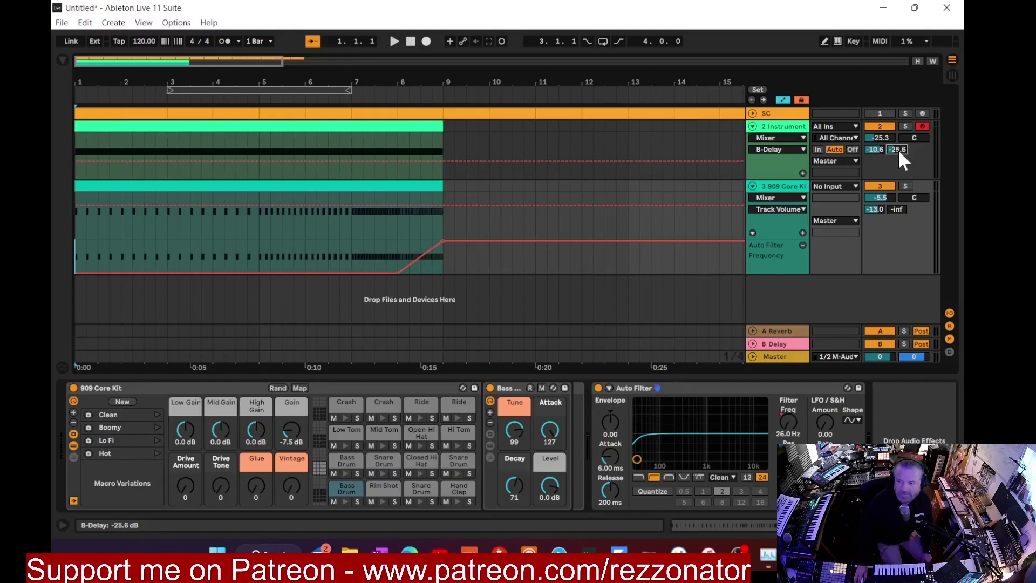
left_click(882, 150)
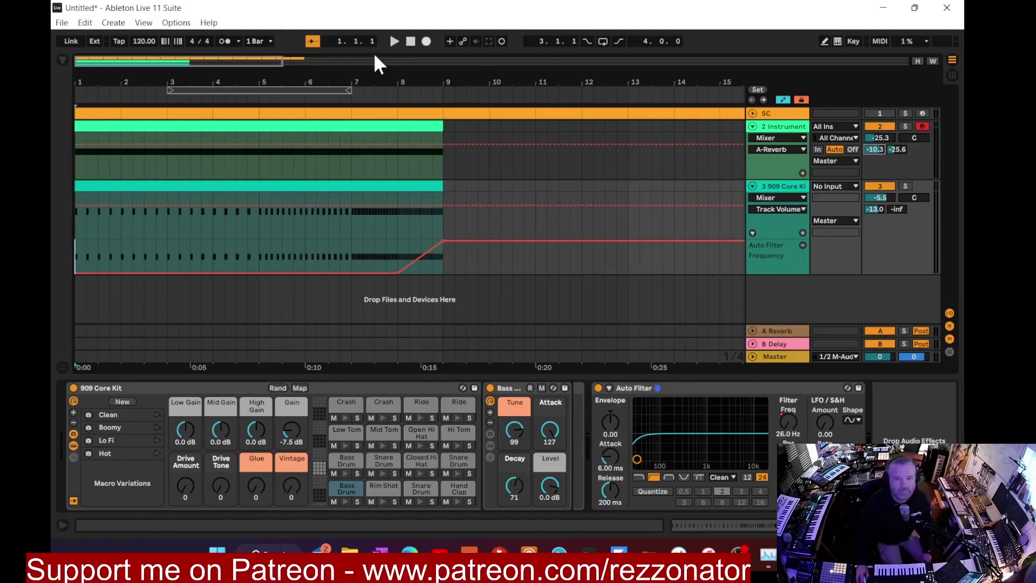
Play the arrangement from the start, display the Instrument Rack track's devices and stop after bar 10
left_click(392, 42)
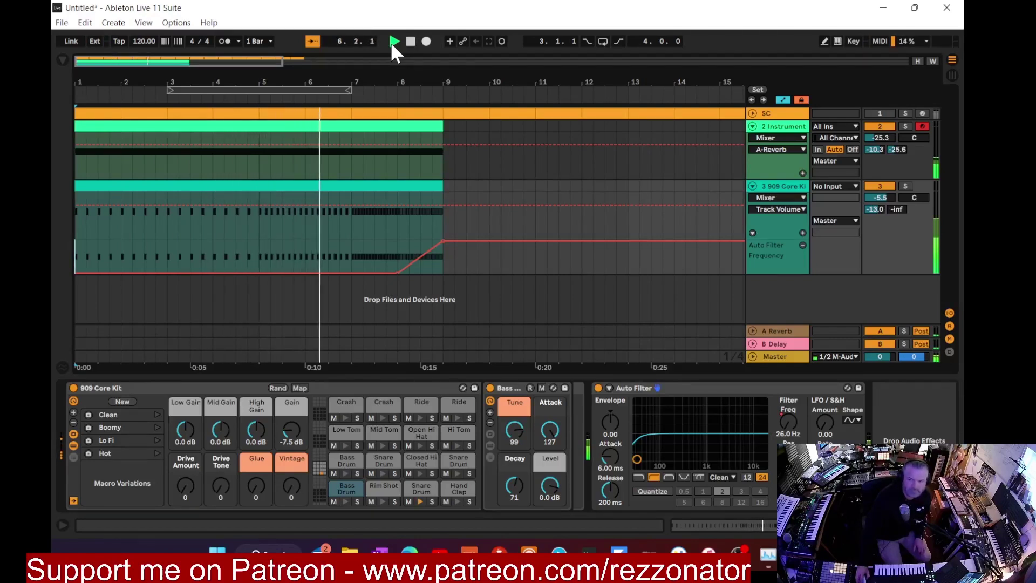
left_click(778, 125)
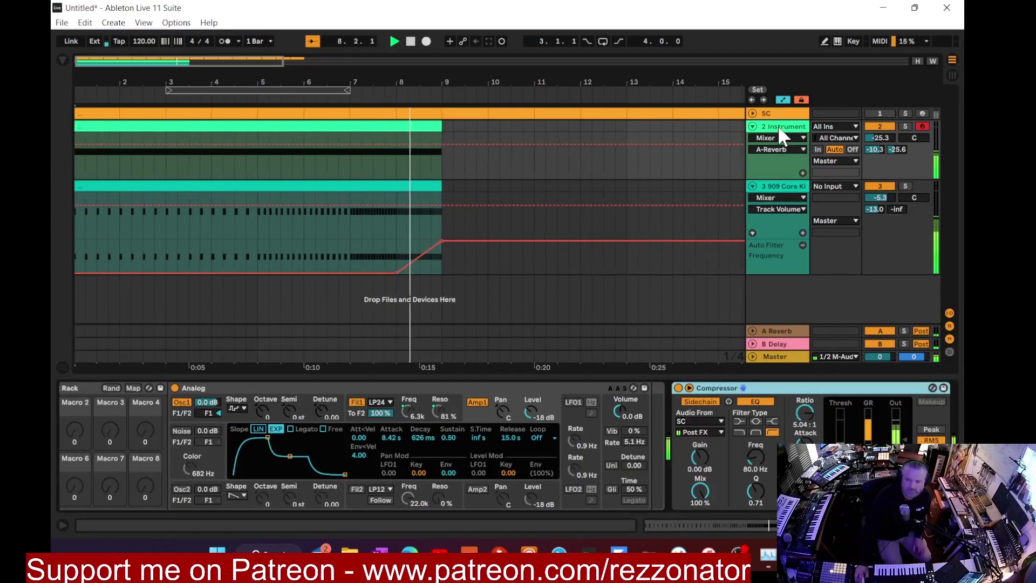
left_click(411, 41)
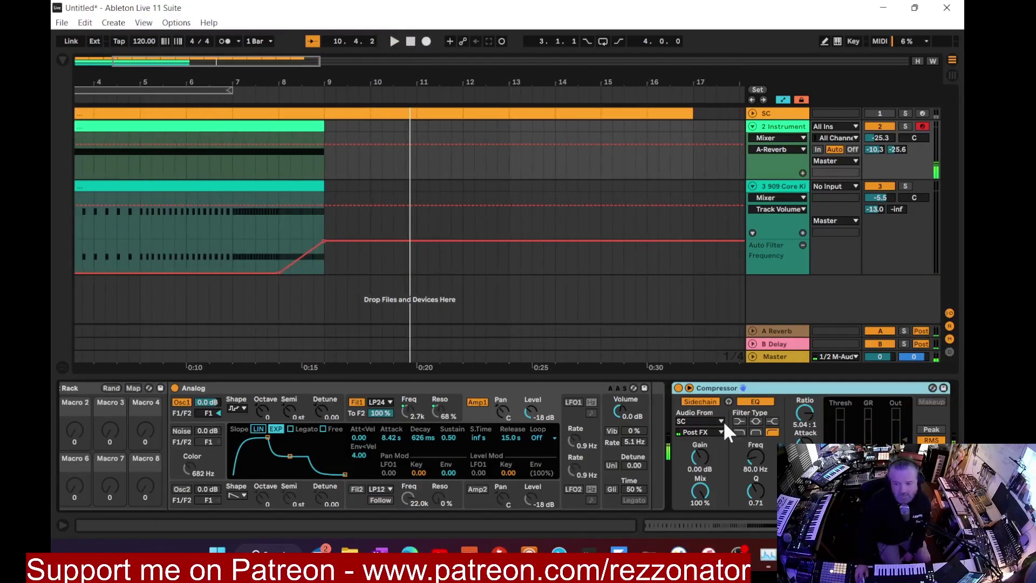
Adjust the attack and threshold of the Instrument Rack track's sidechain Compressor while playing the arrangement from the start
left_click(804, 446)
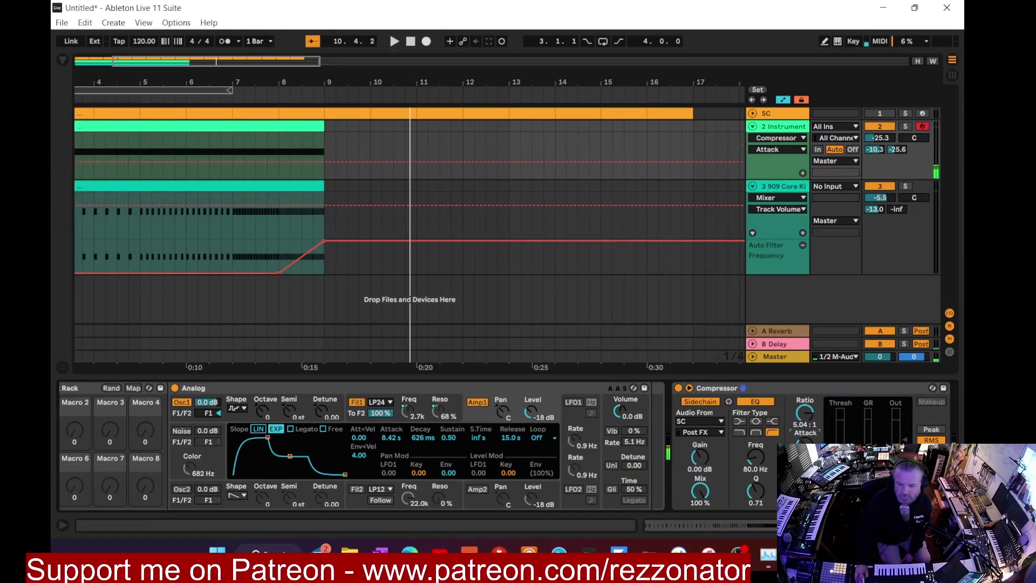
left_click(409, 41)
left_click(396, 41)
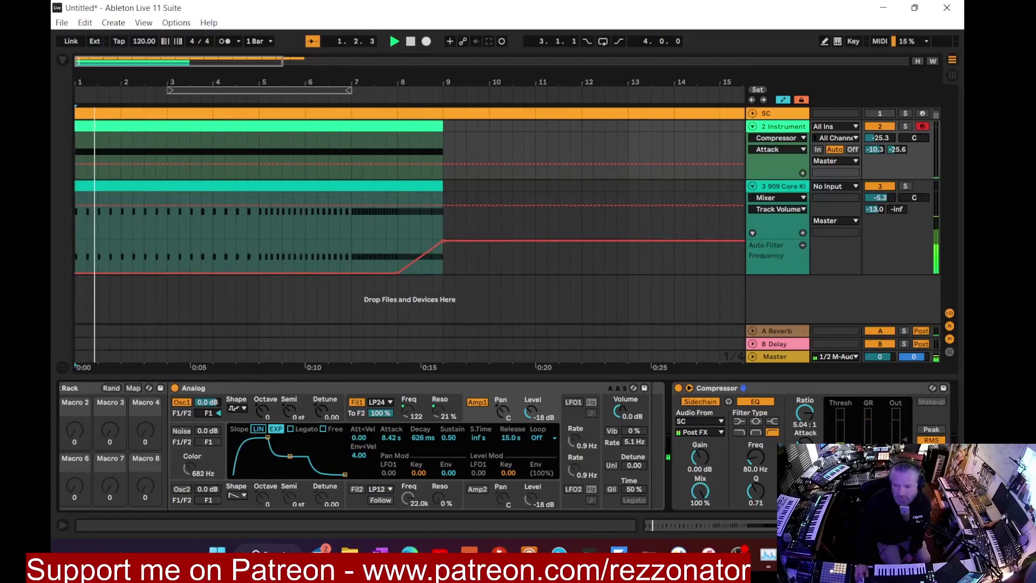
left_click(842, 457)
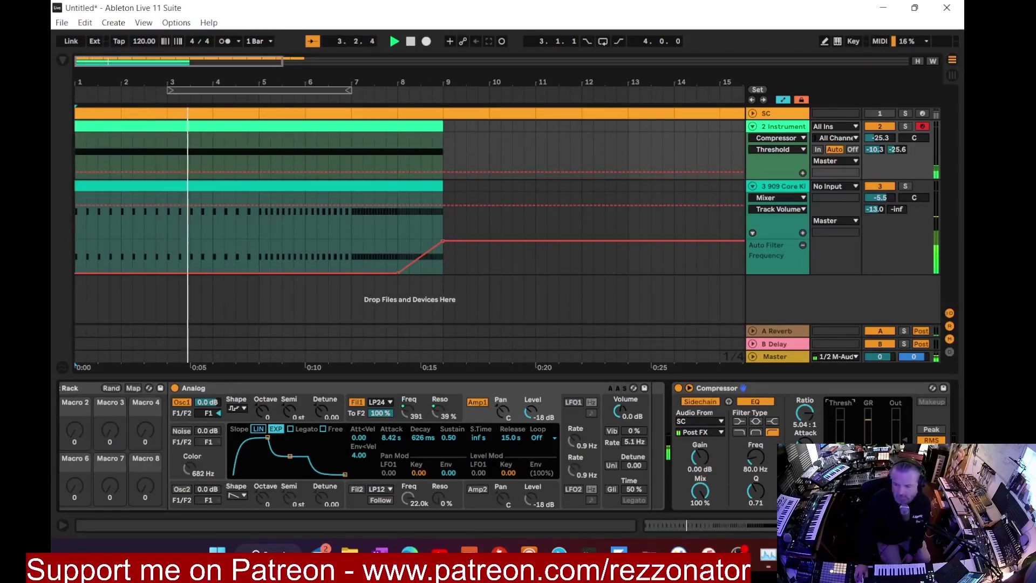
left_click(804, 447)
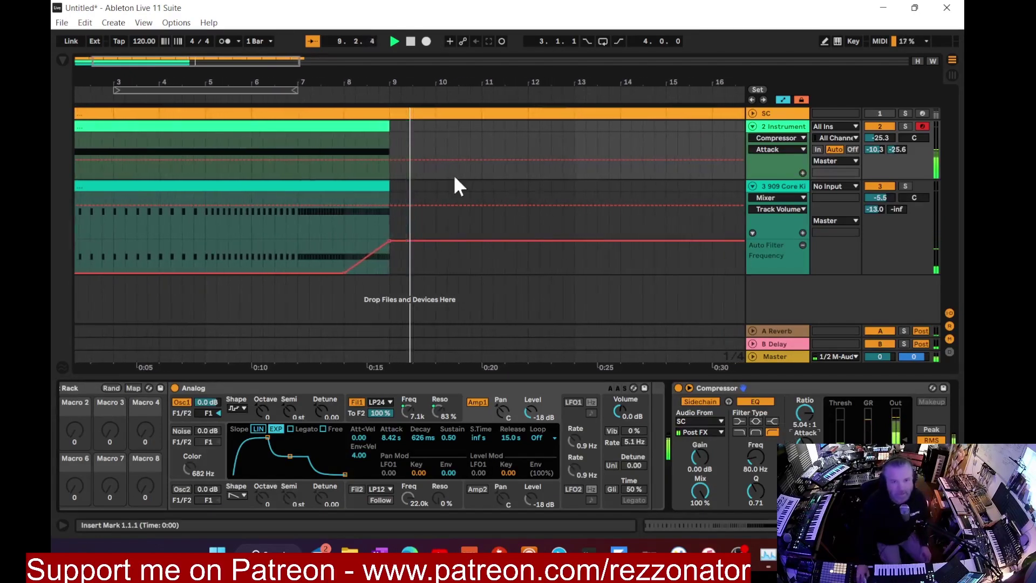
left_click(410, 41)
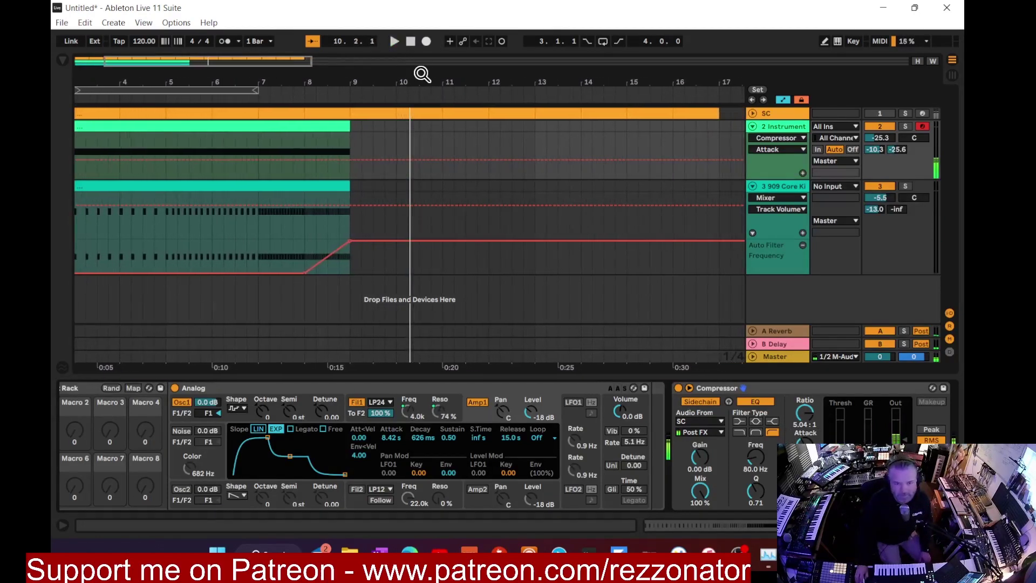
Shorten Analog's Amp1 envelope release to 5.23 s while auditioning the riser's tail after bar 9
left_click_drag(422, 75, 273, 70)
left_click_drag(85, 80, 85, 108)
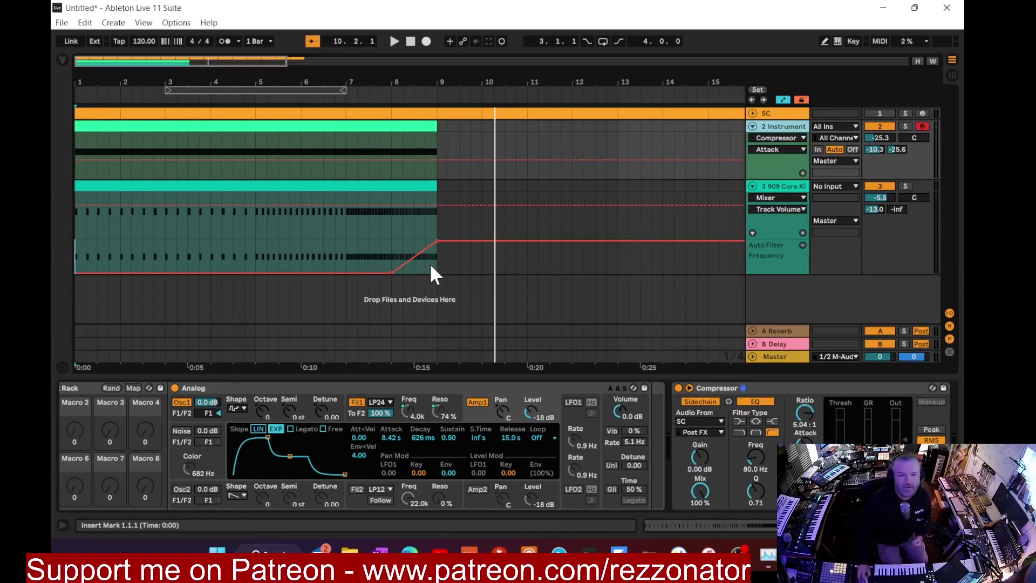
left_click_drag(386, 82, 386, 66)
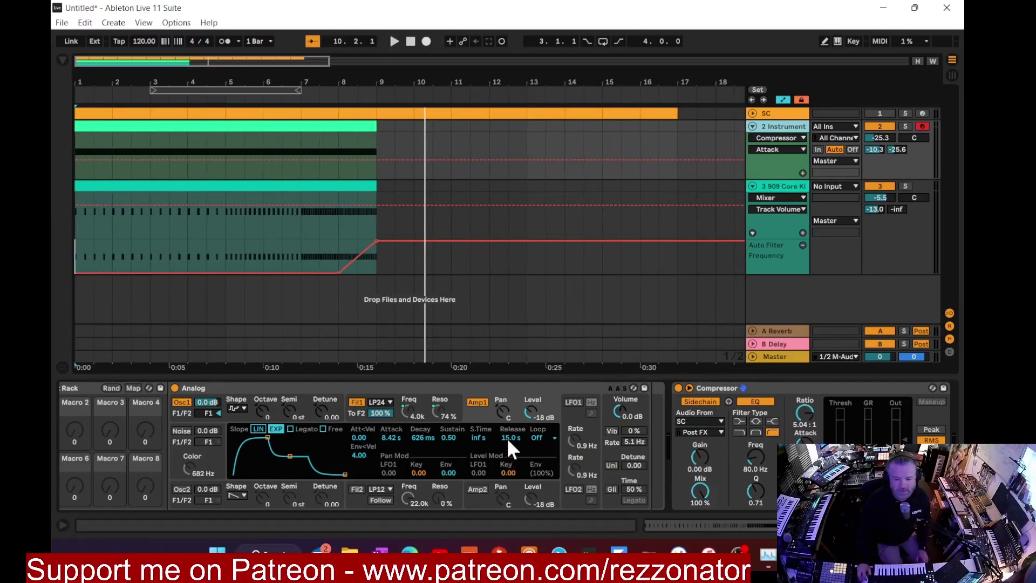
mouse_move(510, 435)
left_mouse_down()
mouse_move(510, 469)
mouse_move(510, 415)
left_mouse_up()
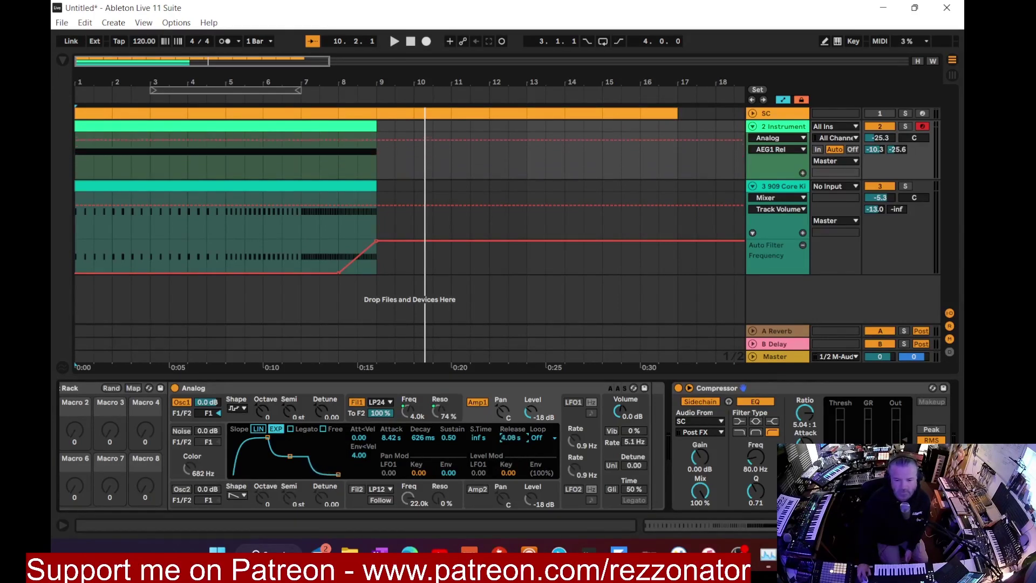
key("space")
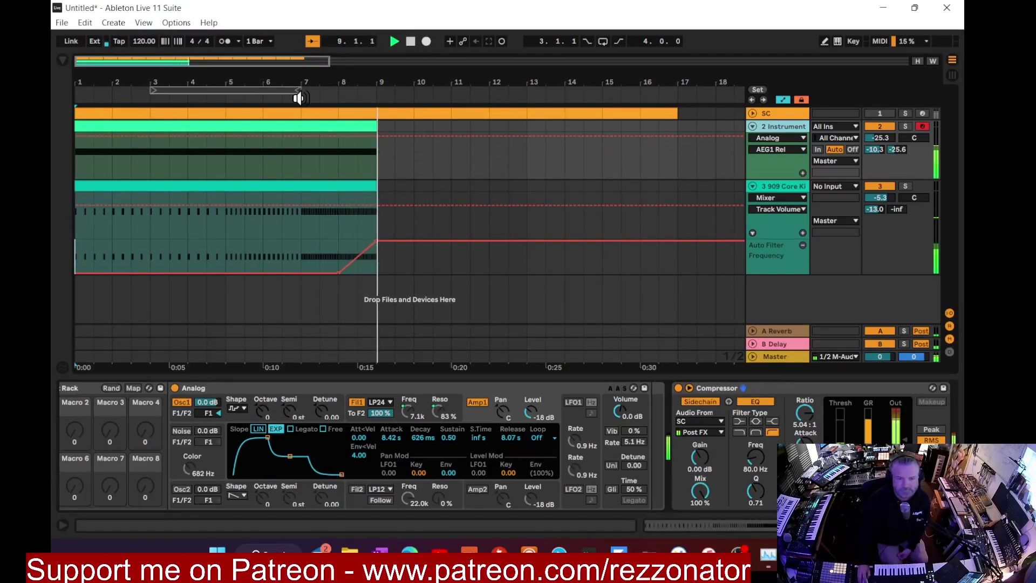
left_click_drag(508, 433, 507, 453)
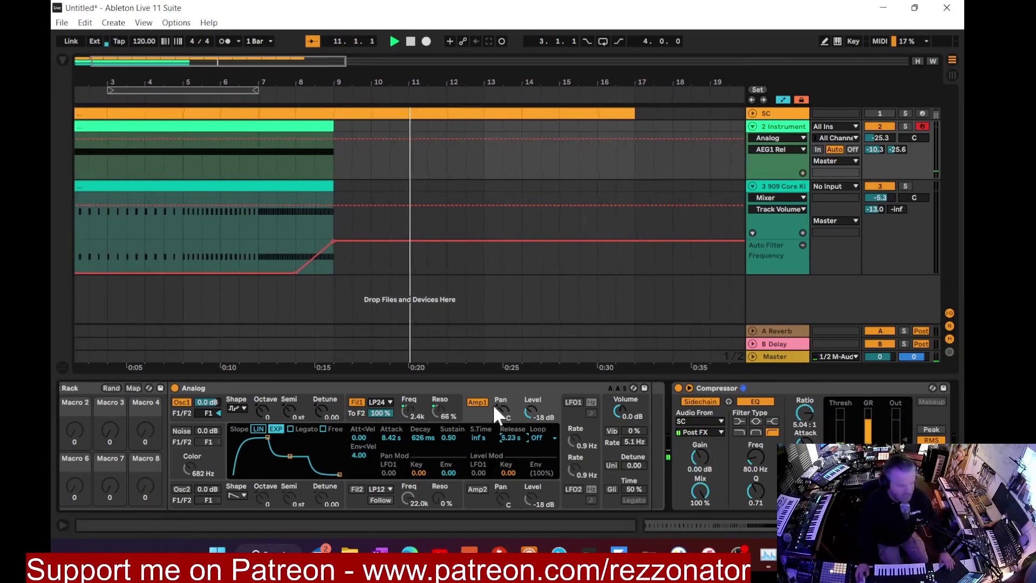
Duplicate the Instrument Rack track's 8-bar clip to bar 9, set Analog's Amp1 release to 6 ms and play the transition
left_click(326, 128)
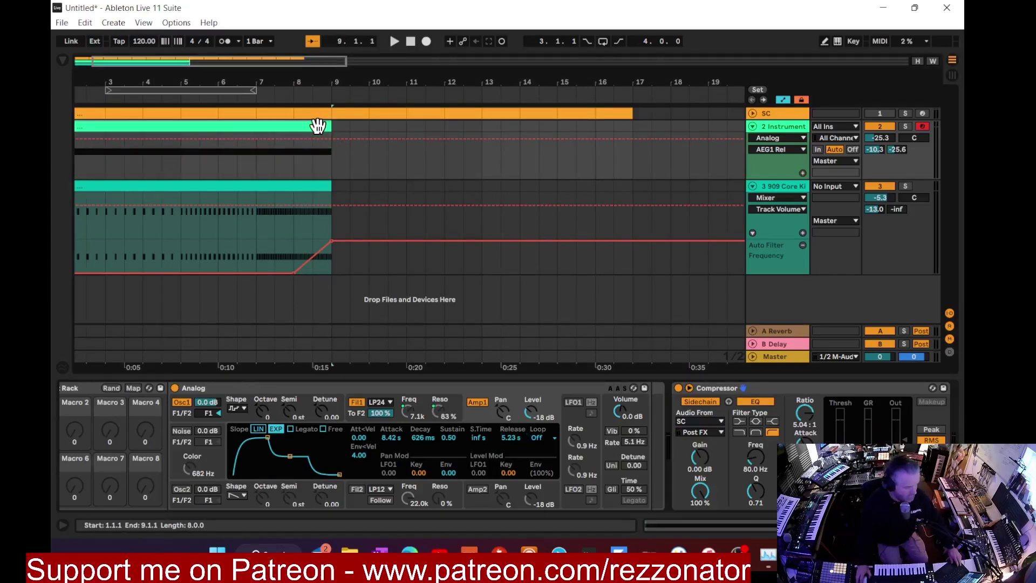
key("ctrl+d")
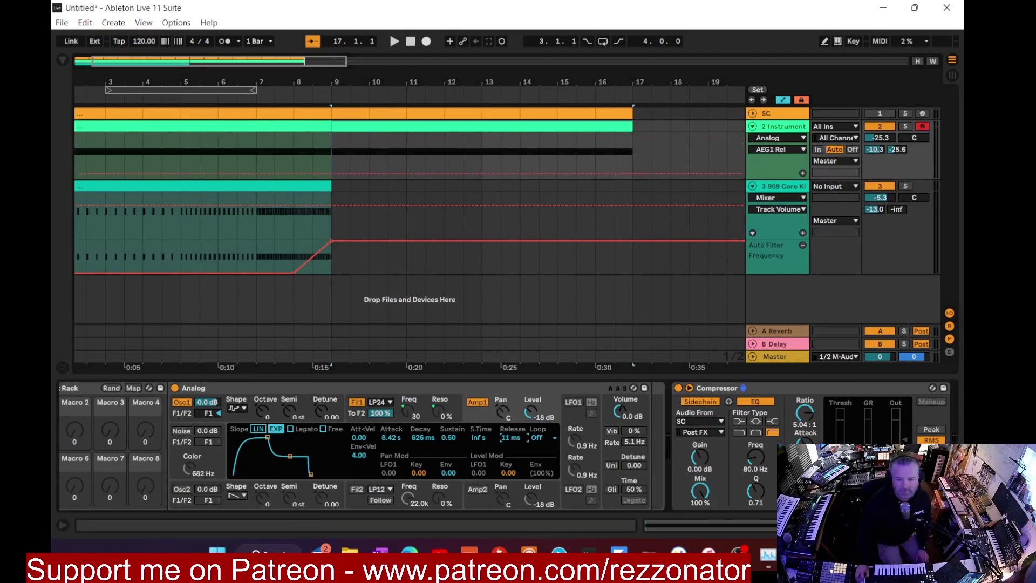
left_click(267, 95)
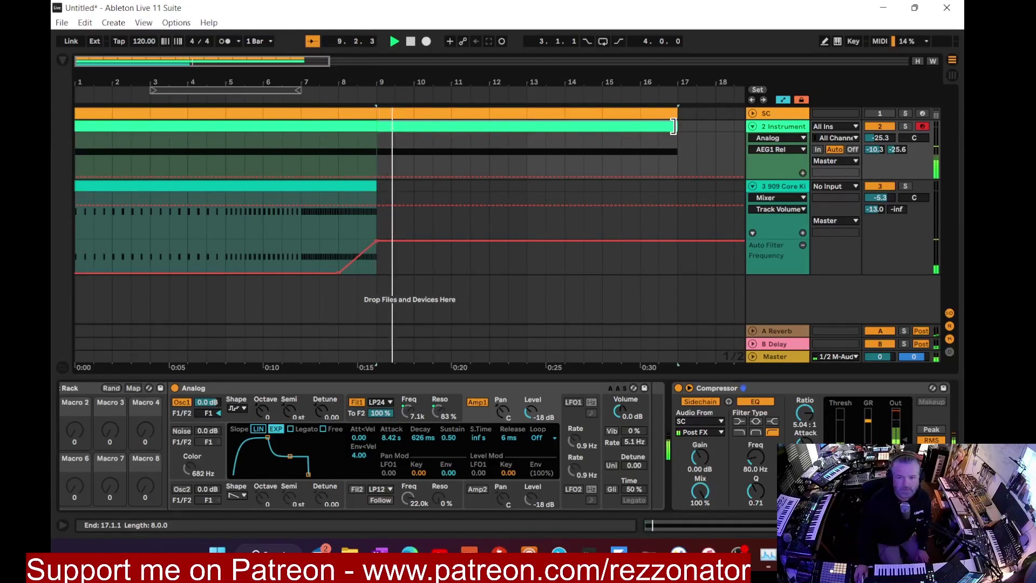
Shorten the Instrument Rack track's duplicated clip to end at 13.3.1 and delete its C3 note
left_click_drag(674, 127, 547, 134)
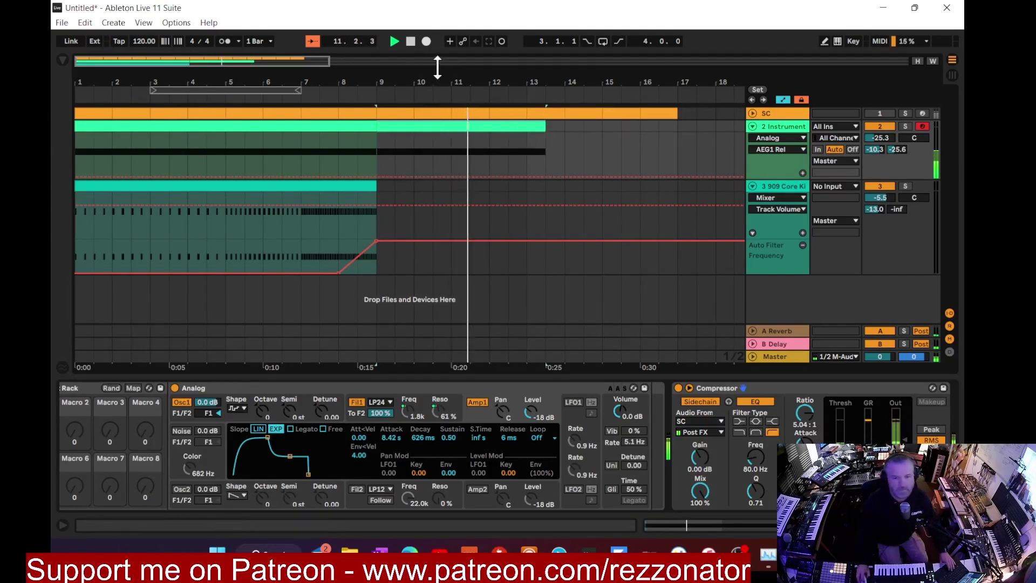
left_click(410, 41)
left_click(426, 130)
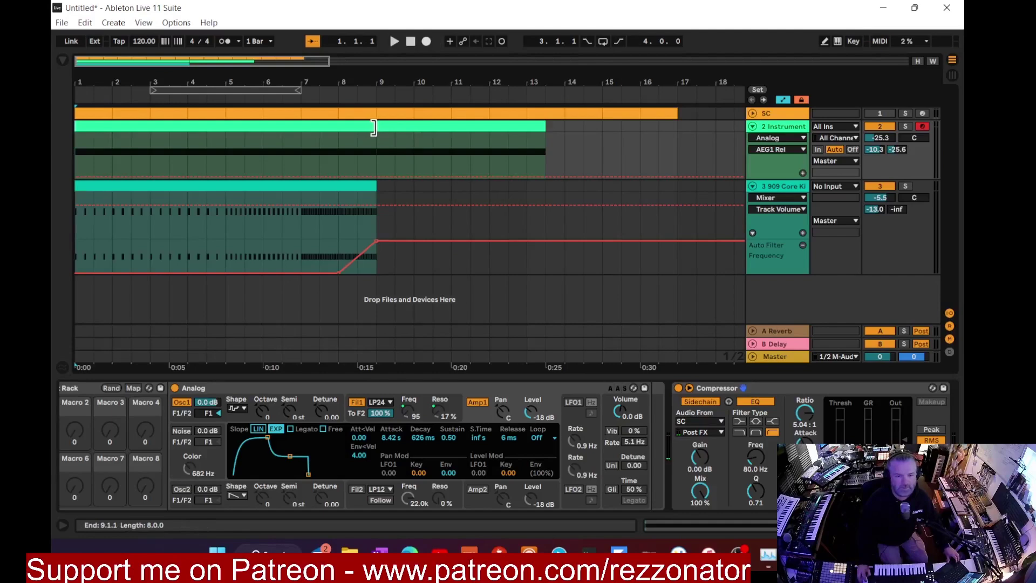
double_click(397, 127)
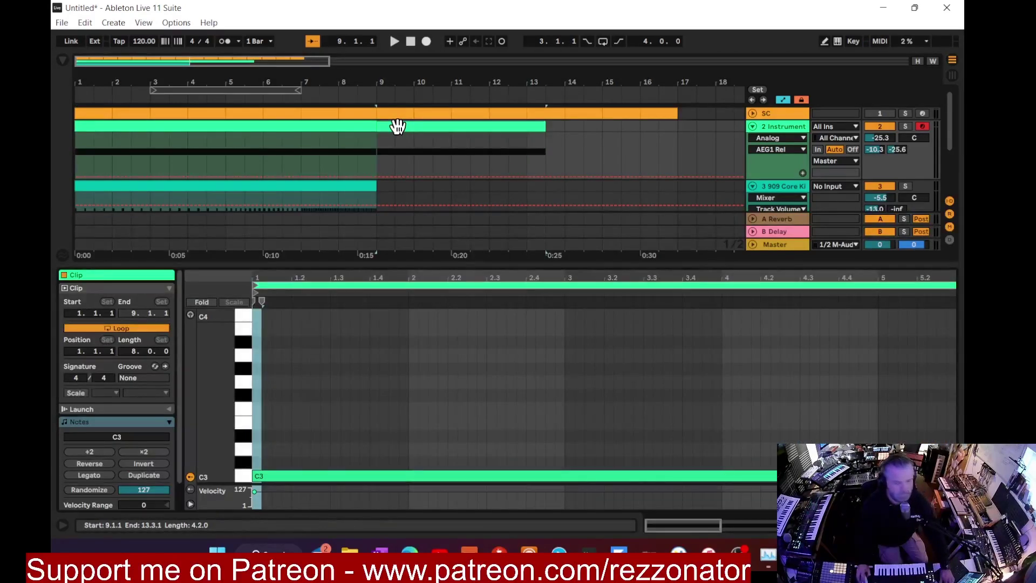
key("Delete")
left_click(397, 126)
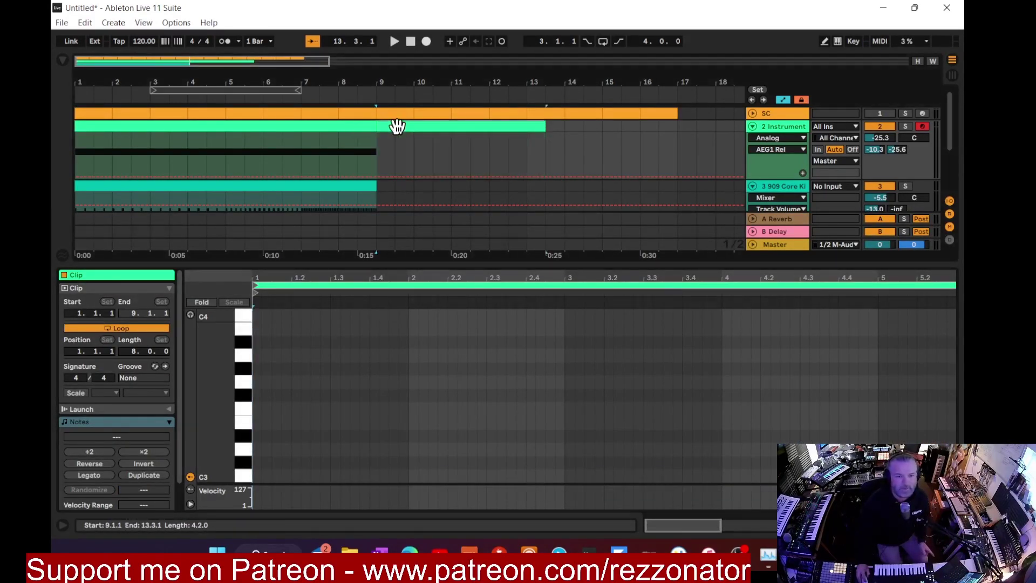
Replace the Instrument track's clip after bar 9 by extending the first clip to 17.1.1, then consolidate it with one continuous 16-bar C3 note
key("Delete")
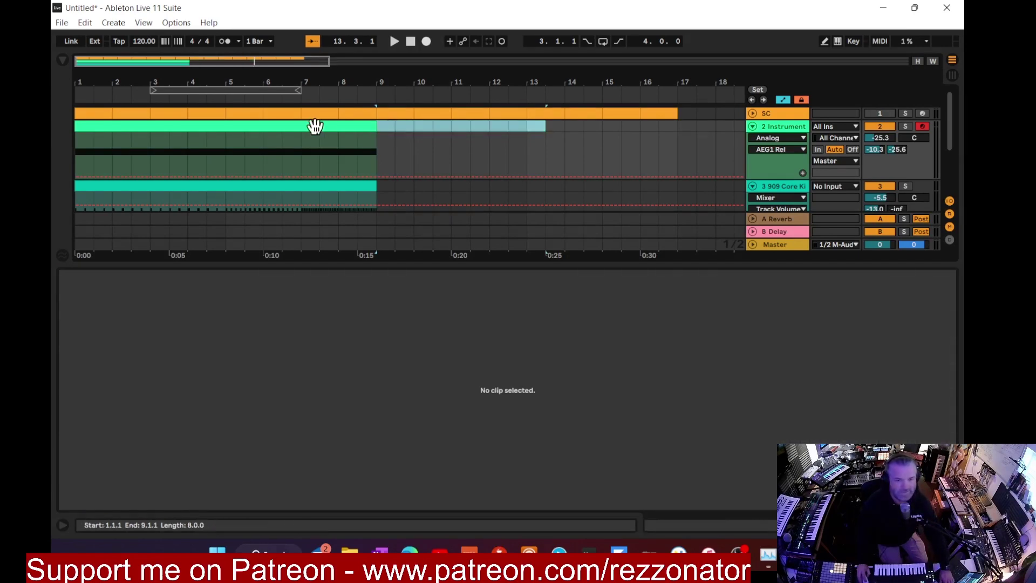
left_click_drag(374, 128, 667, 130)
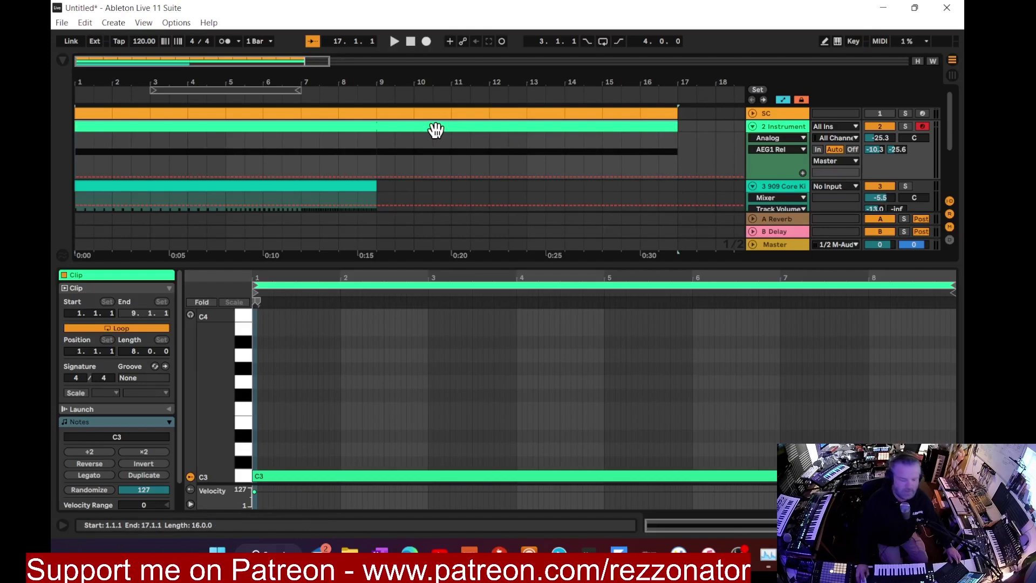
key("ctrl+j")
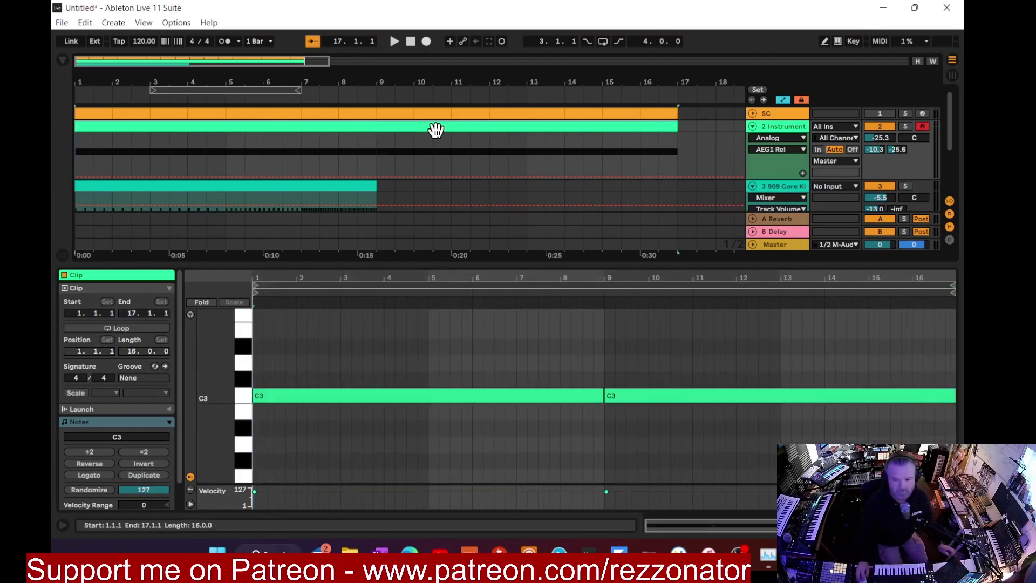
left_click_drag(602, 397, 875, 409)
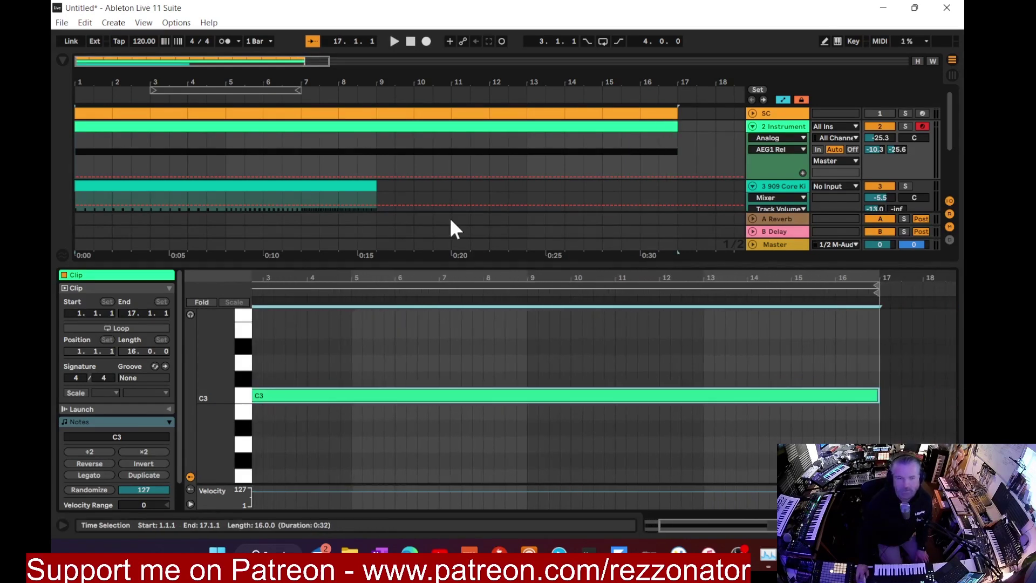
Play the extended riser and downlifter and show the Instrument Rack's Macro 1 automation on its track, then stop playback
left_click(271, 100)
left_click_drag(430, 80, 431, 69)
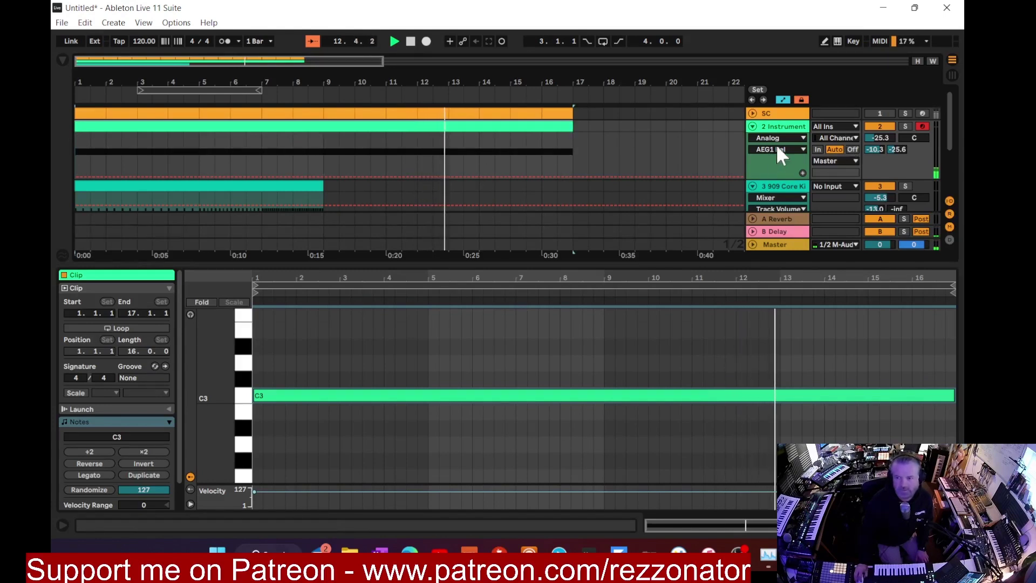
left_click(801, 137)
left_click(791, 158)
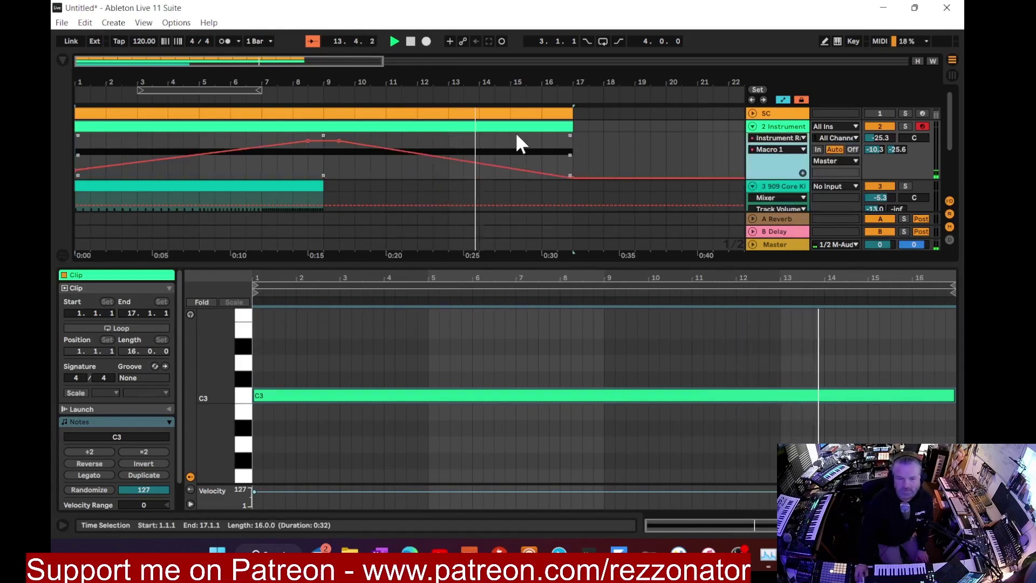
left_click(410, 43)
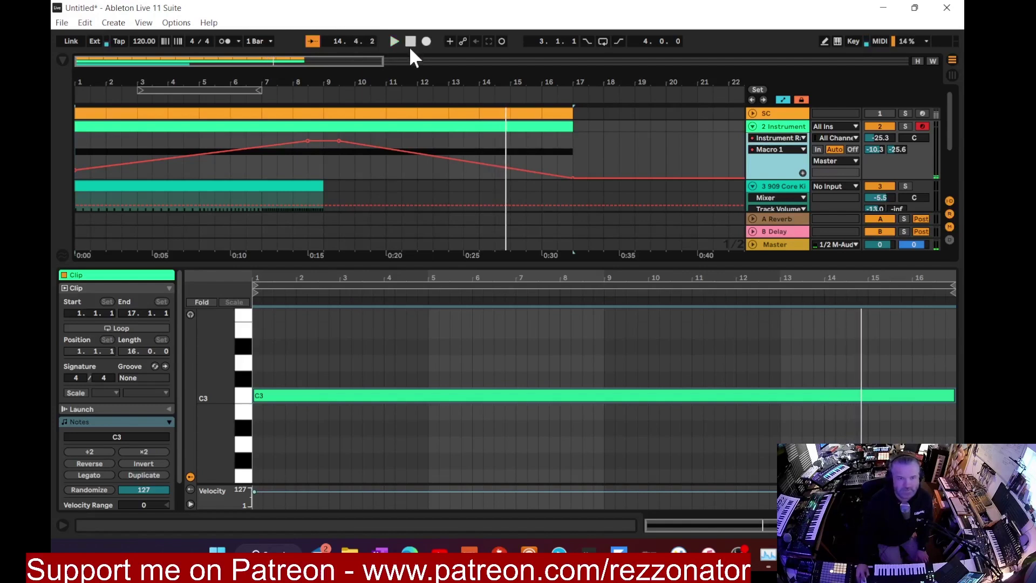
Hide the clip detail view and fold the 909 Core Kit and Instrument tracks for an overview of the whole arrangement
left_click_drag(422, 85, 422, 48)
left_click_drag(78, 81, 78, 99)
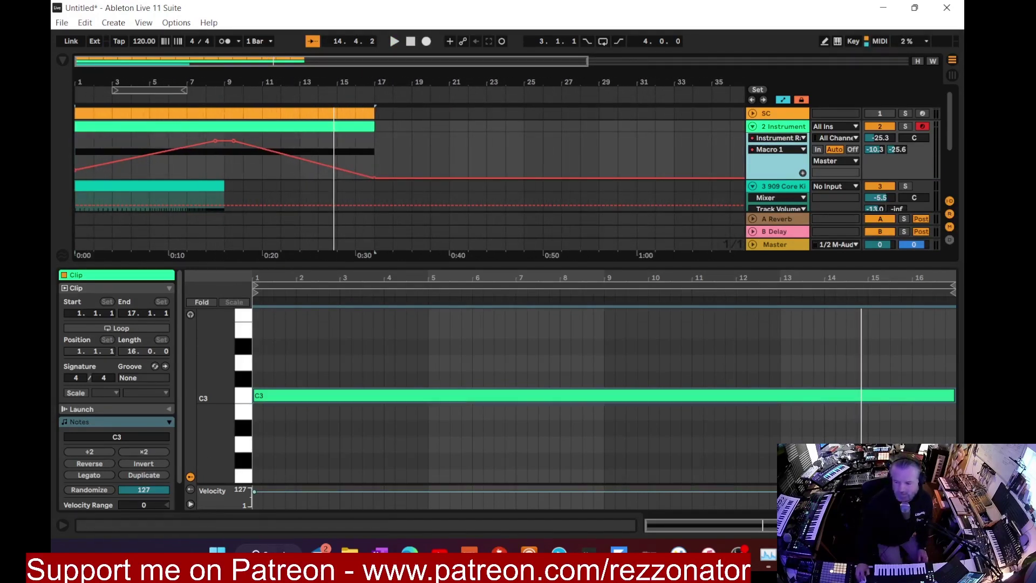
left_click(952, 525)
left_click_drag(83, 83, 84, 106)
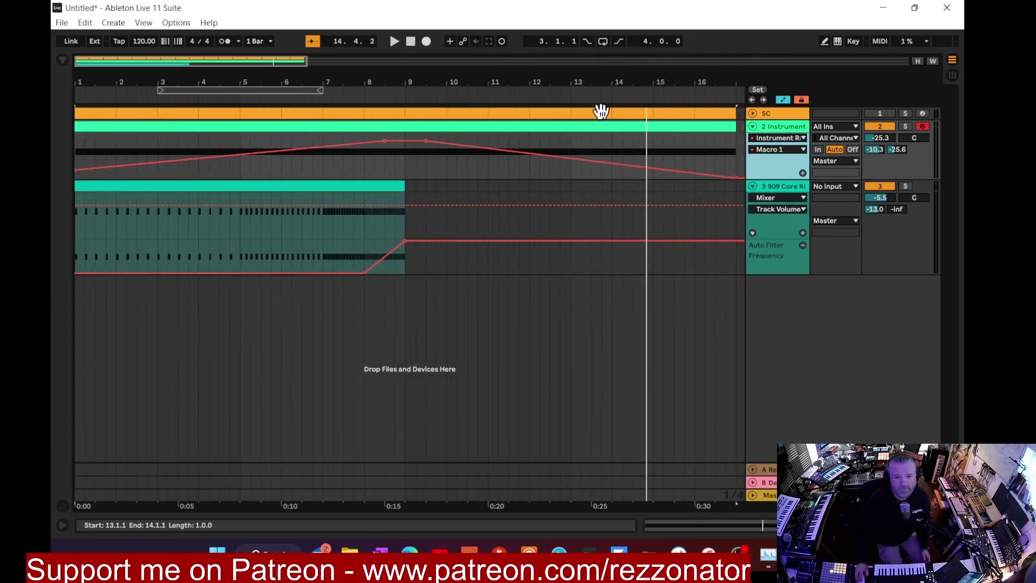
left_click(752, 187)
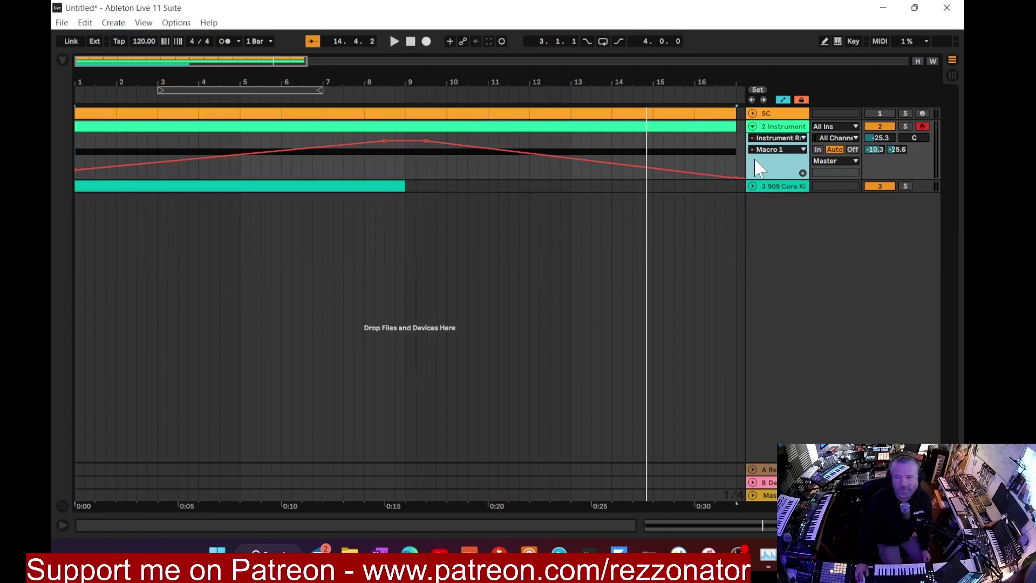
left_click(752, 126)
left_click_drag(417, 79, 418, 65)
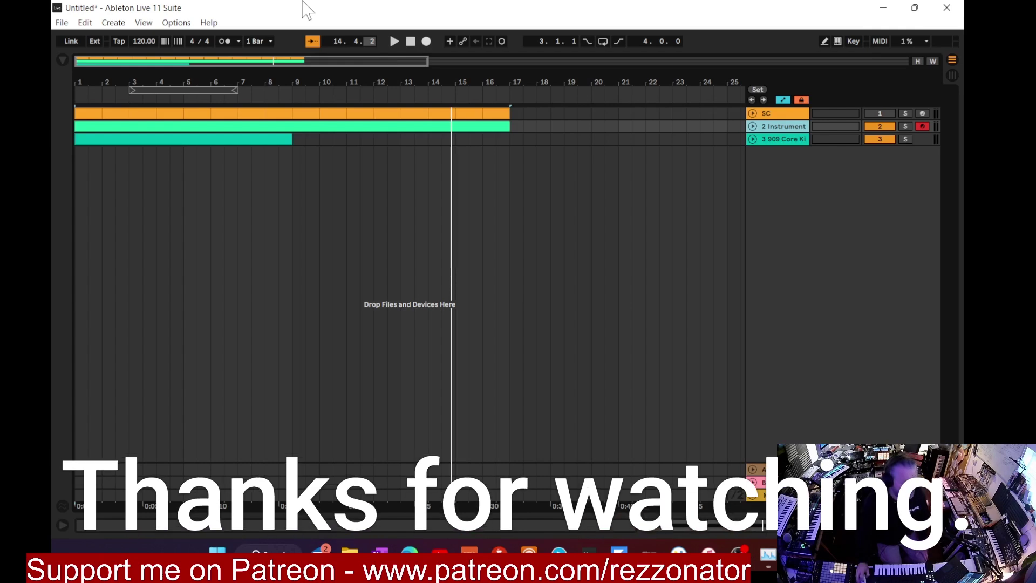
left_click(377, 35)
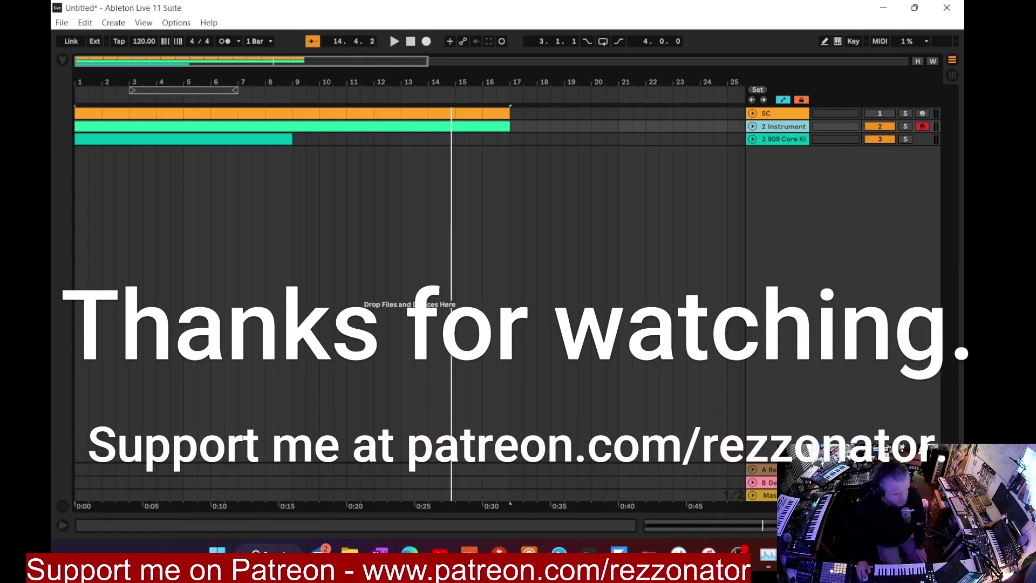